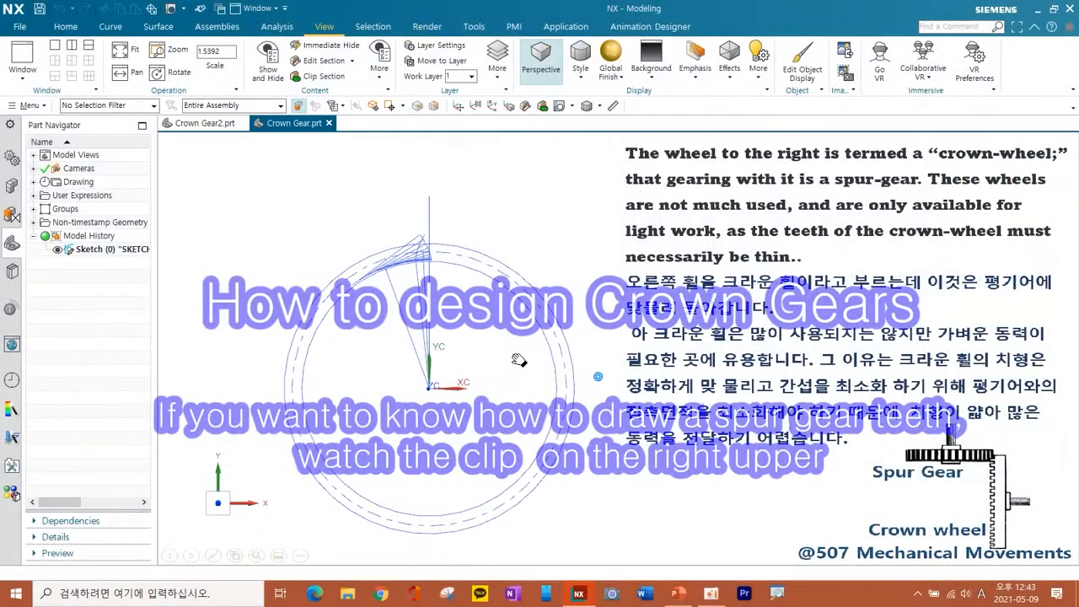
- Open the existing gear tooth sketch for editing
scroll(489, 335, "up", 5)
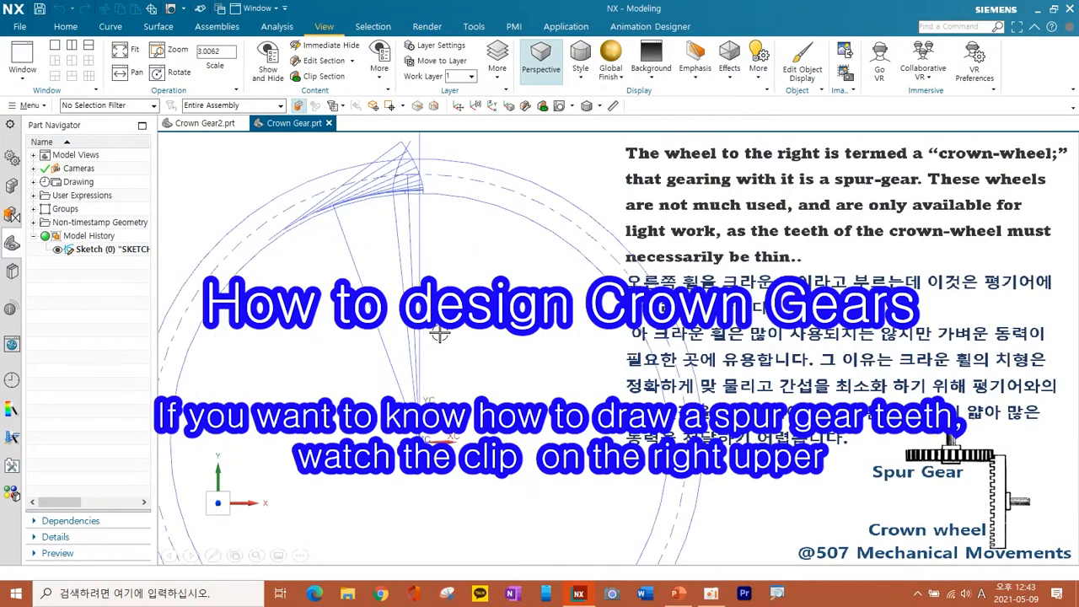
double_click(120, 250)
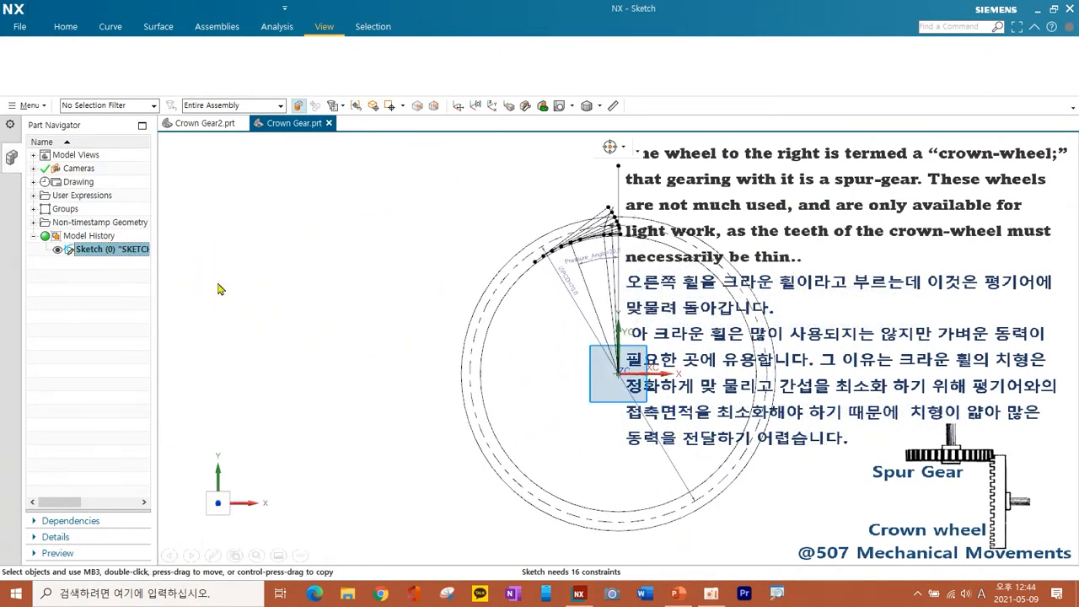
mouse_move(605, 304)
middle_mouse_down("shift")
mouse_move(434, 304)
mouse_move(414, 445)
middle_mouse_up("shift")
scroll(434, 303, "up", 6)
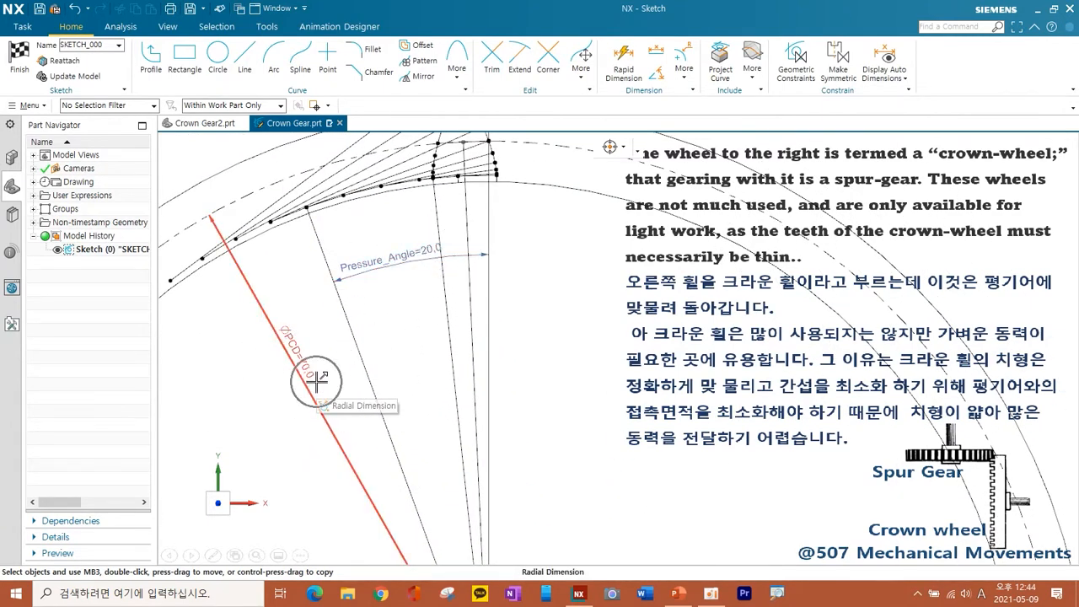
mouse_move(413, 341)
middle_mouse_down("shift")
mouse_move(409, 395)
mouse_move(382, 413)
middle_mouse_up("shift")
scroll(406, 369, "down", 3)
scroll(413, 364, "up", 5)
- Measure and copy the inner angle between the tooth's centre line and the vertical line through the gear centre
left_click(120, 26)
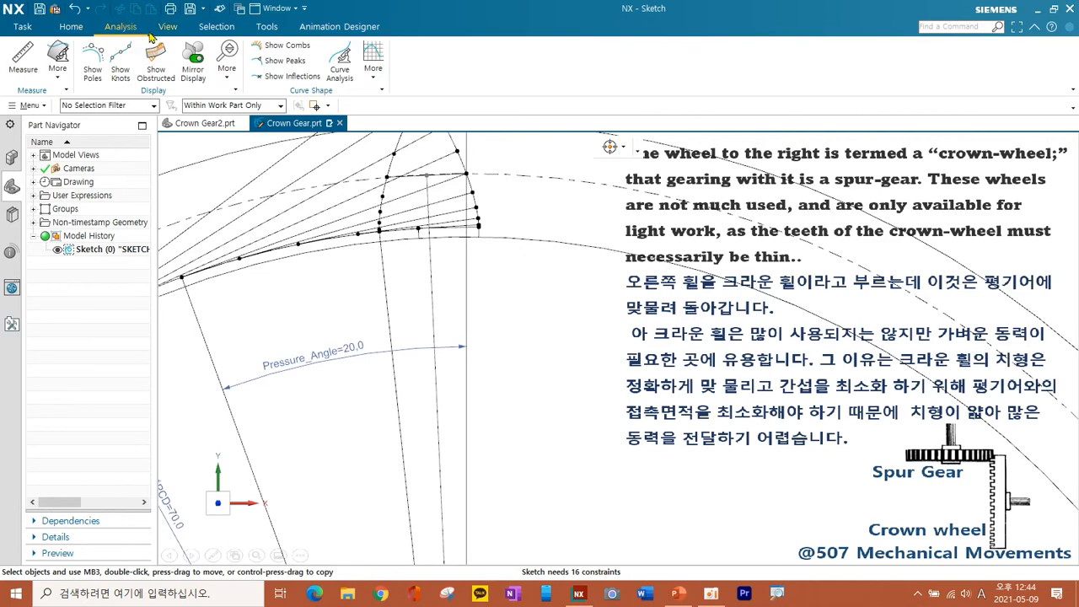
left_click(24, 58)
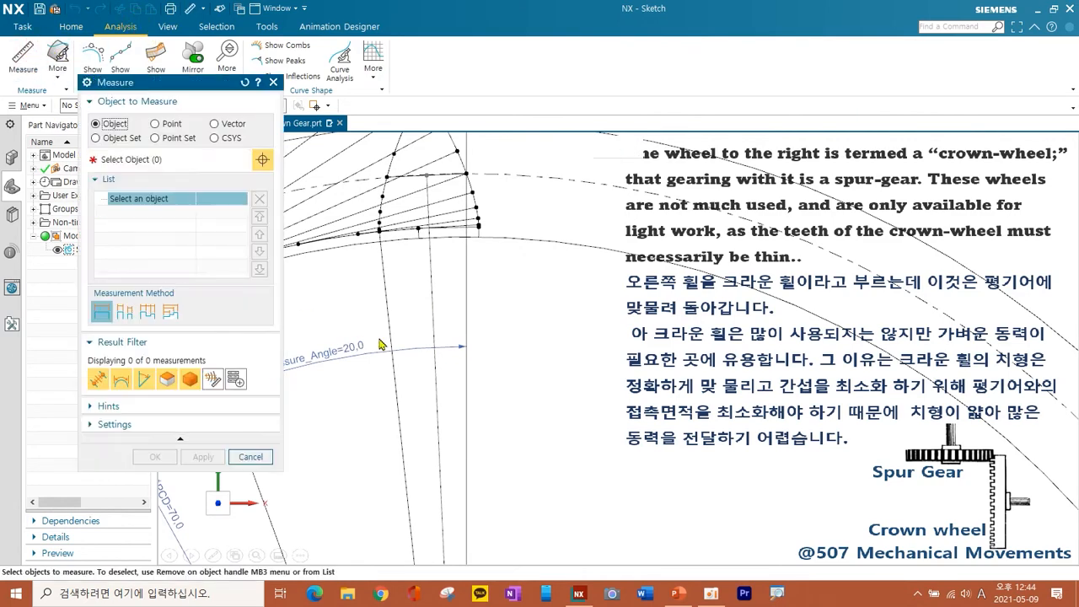
left_click(430, 295)
left_click(461, 301)
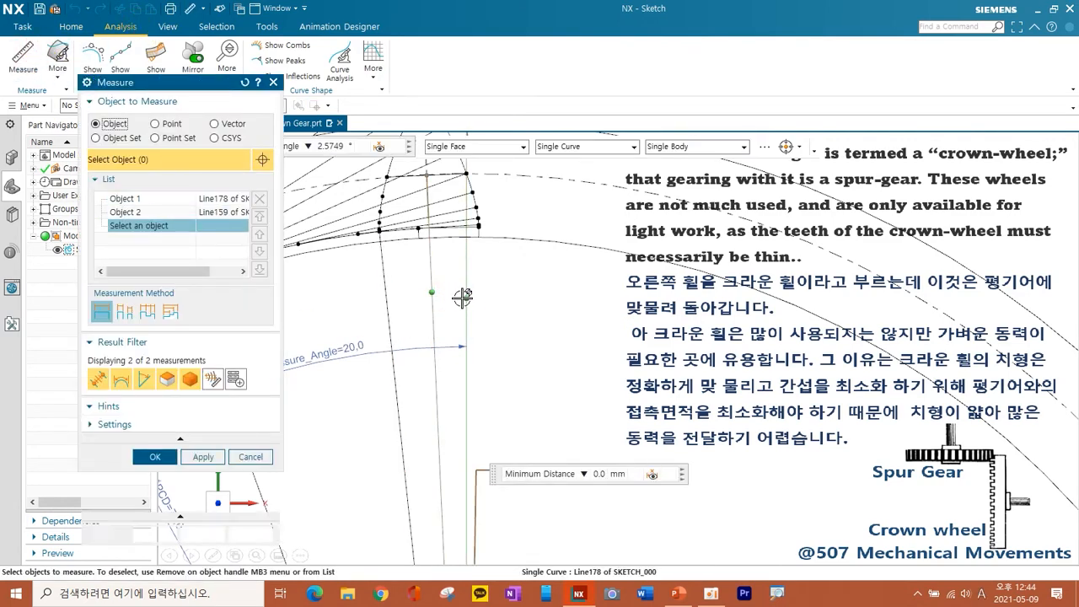
left_click_drag(204, 84, 150, 99)
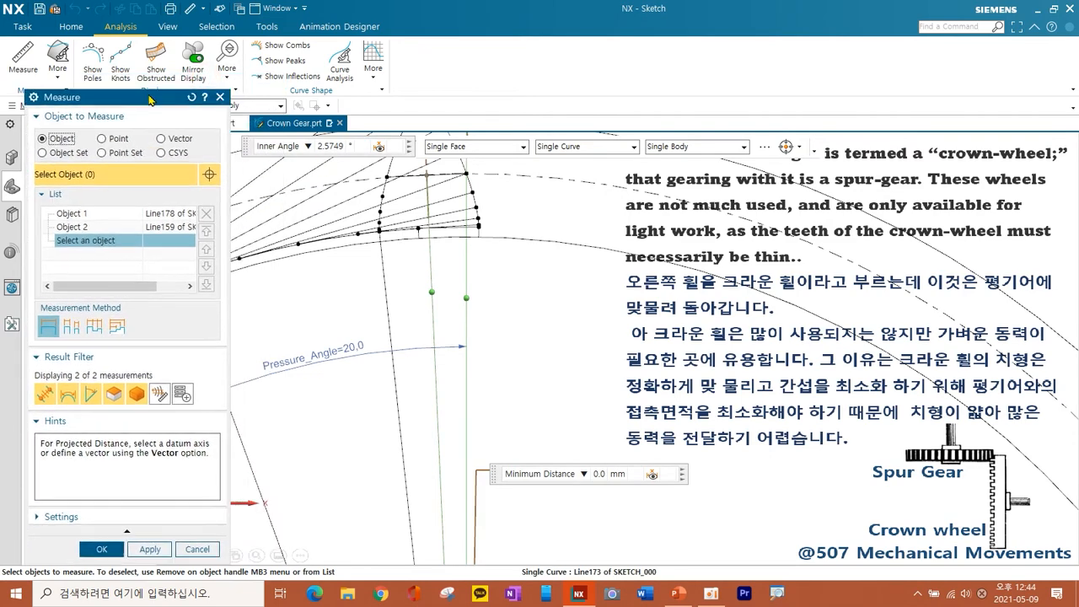
left_click(360, 160)
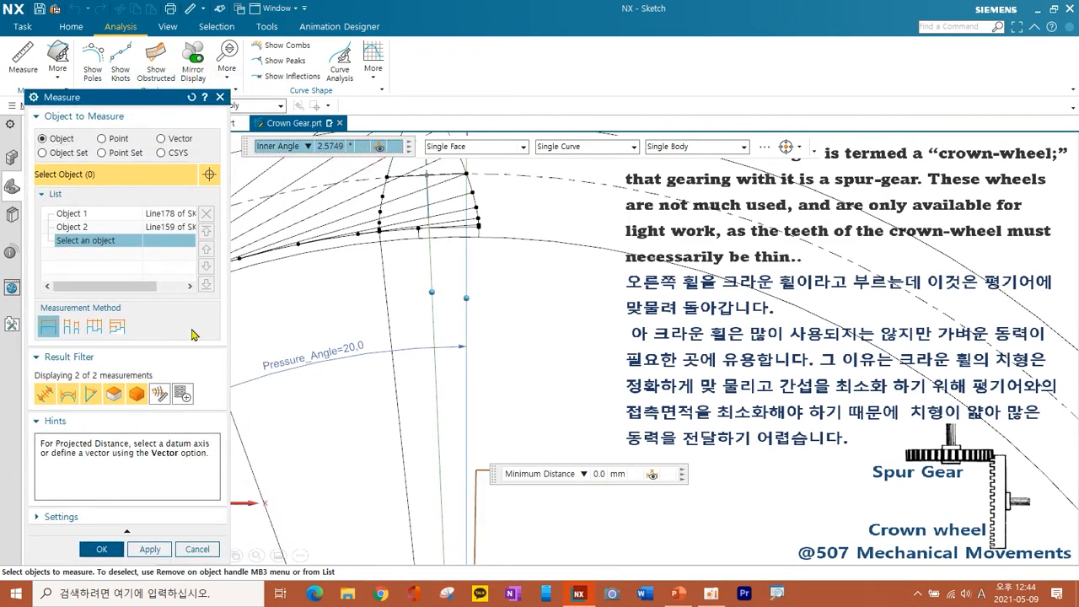
left_click(101, 549)
- Set up Move Object for all the sketch geometry, using Angle motion about the gear circles' centre and moving the original
scroll(447, 359, "down", 3)
scroll(371, 352, "down", 4)
left_click(72, 26)
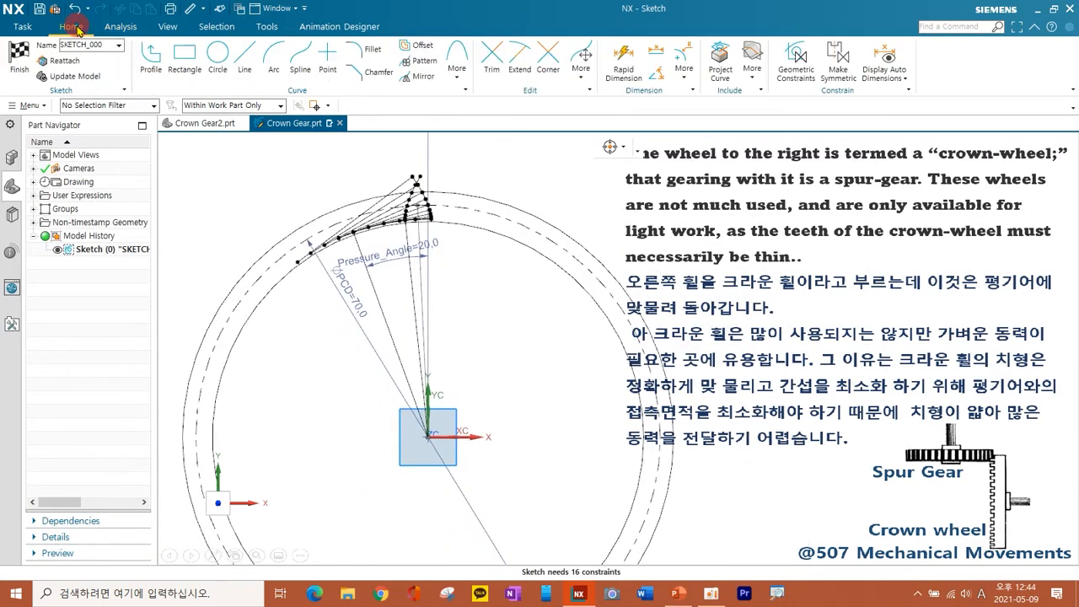
left_click(267, 26)
left_click(25, 56)
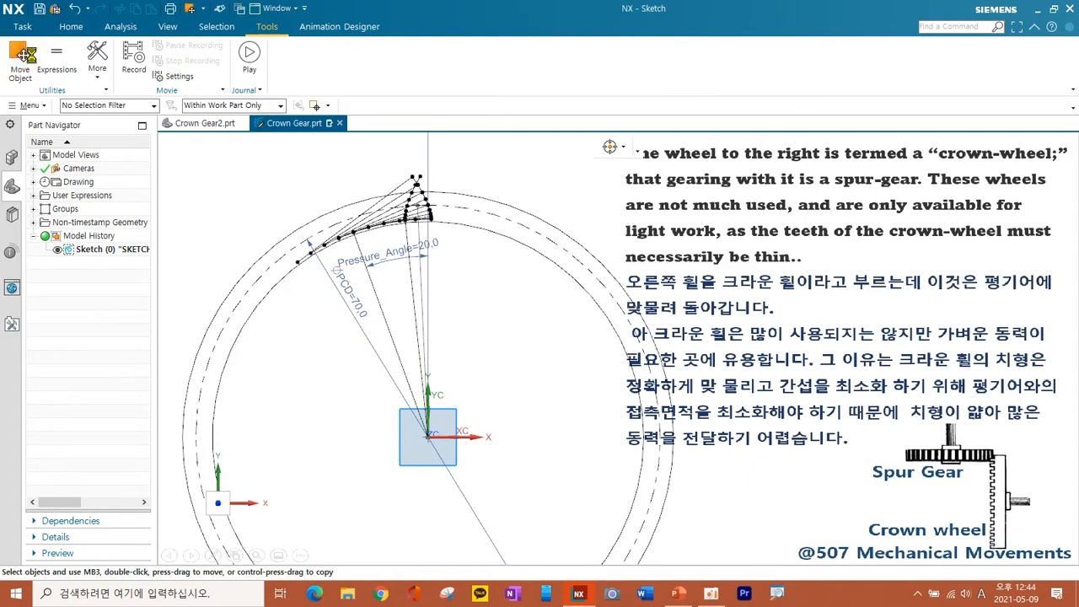
scroll(320, 282, "down", 4)
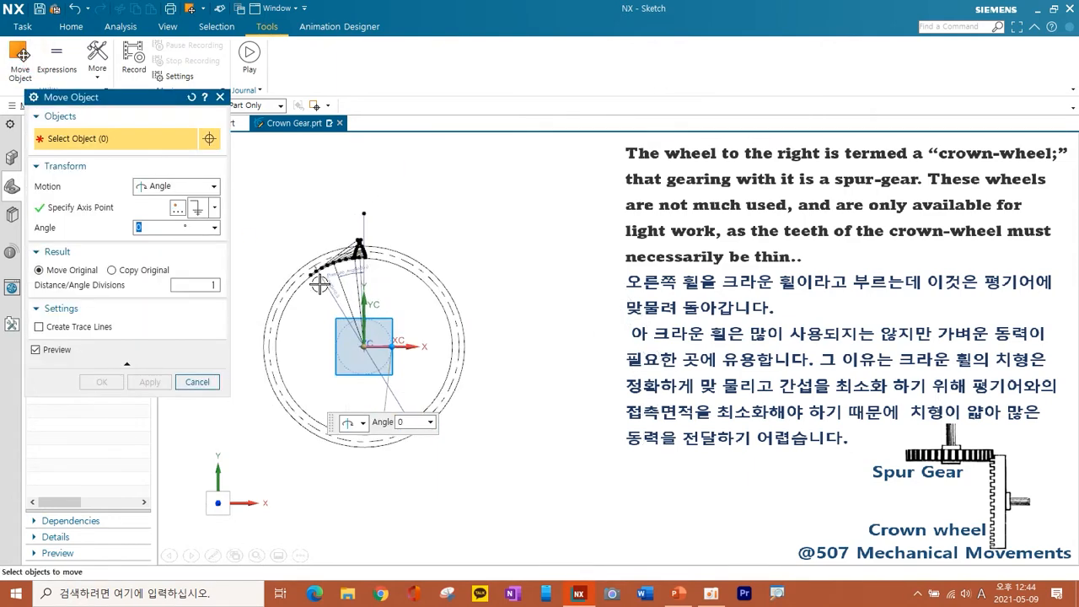
middle_click_drag(326, 277, 413, 276, "shift")
mouse_move(317, 172)
left_mouse_down()
mouse_move(474, 305)
mouse_move(573, 482)
mouse_move(566, 497)
left_mouse_up()
left_click(172, 186)
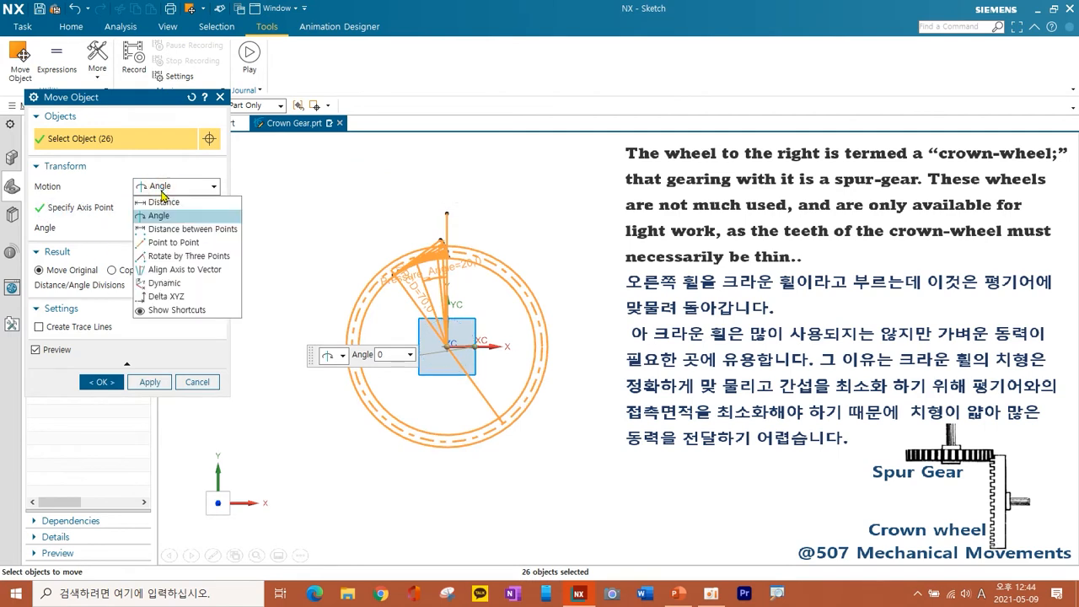
left_click(167, 211)
left_click(118, 218)
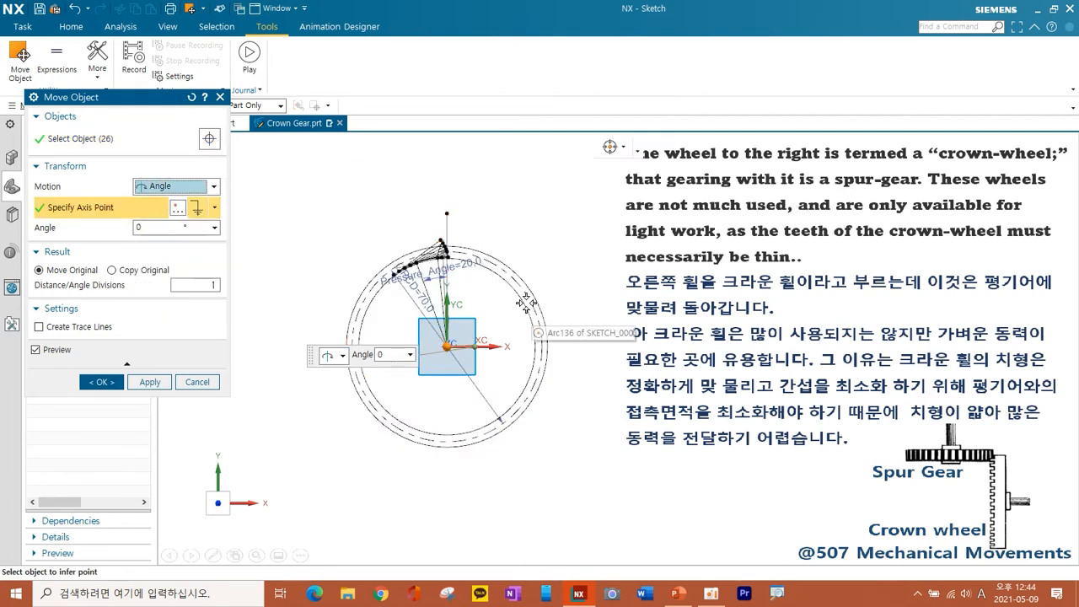
left_click(523, 302)
left_click(116, 269)
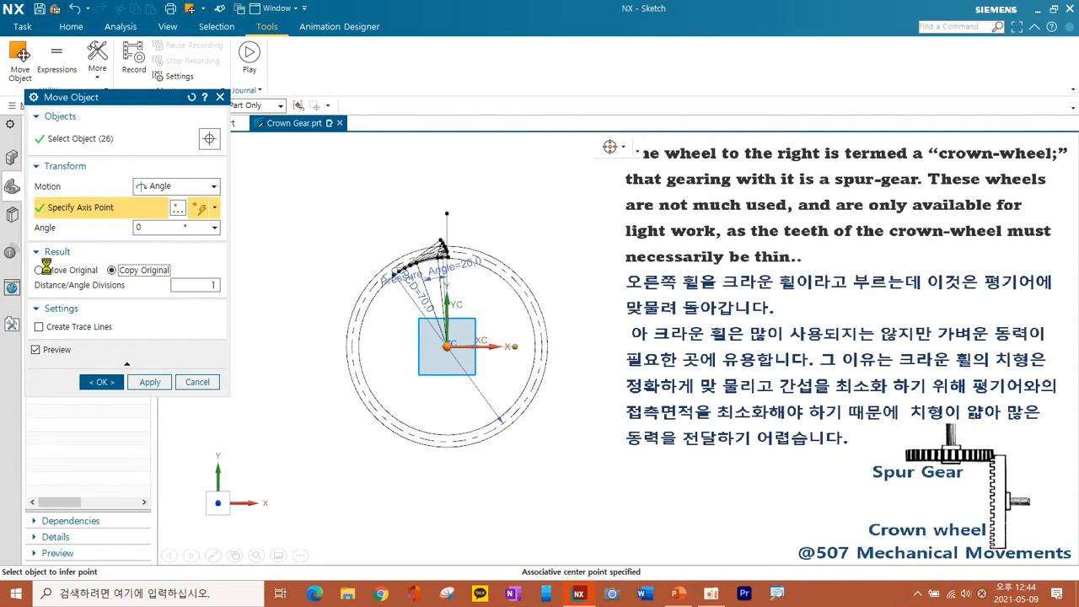
left_click(47, 270)
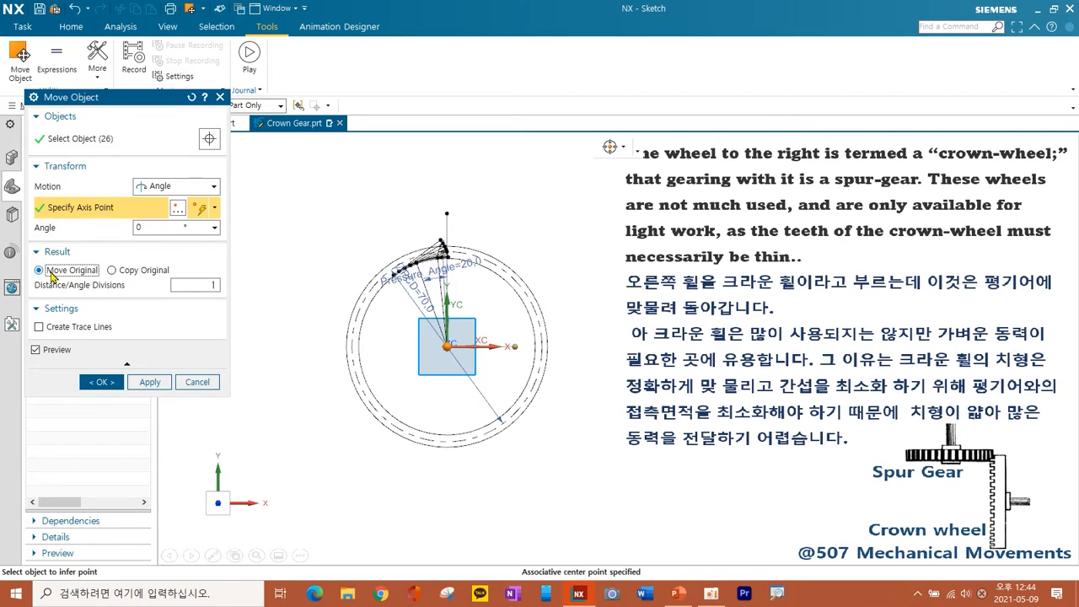
- Rotate the selected sketch geometry by the copied tooth angle and leave Move Object
left_click(160, 228)
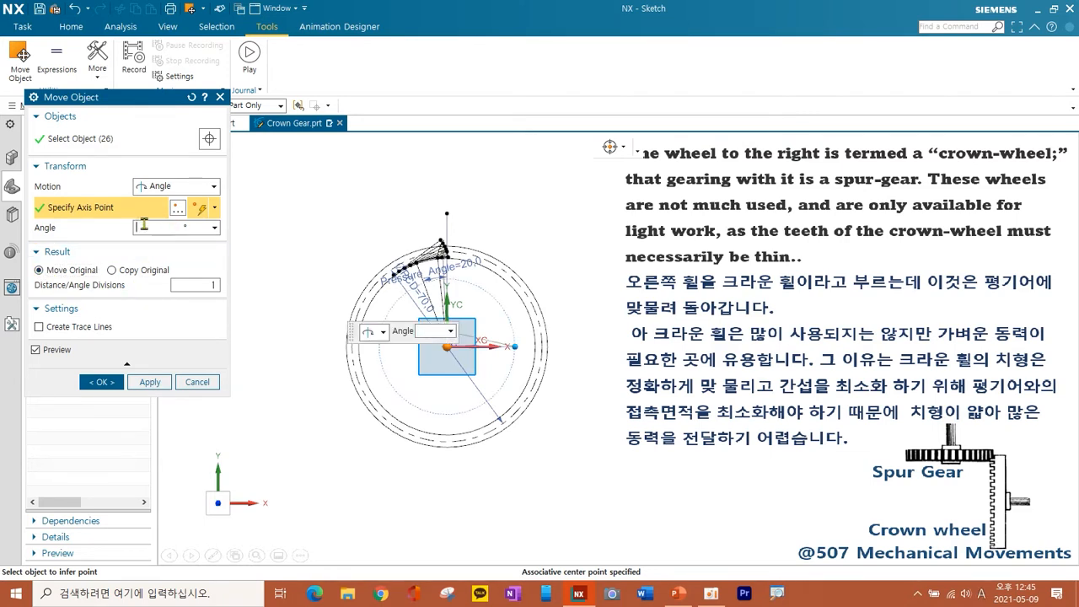
right_click(144, 224)
left_click(191, 283)
key("BackSpace")
key("BackSpace")
left_click(165, 383)
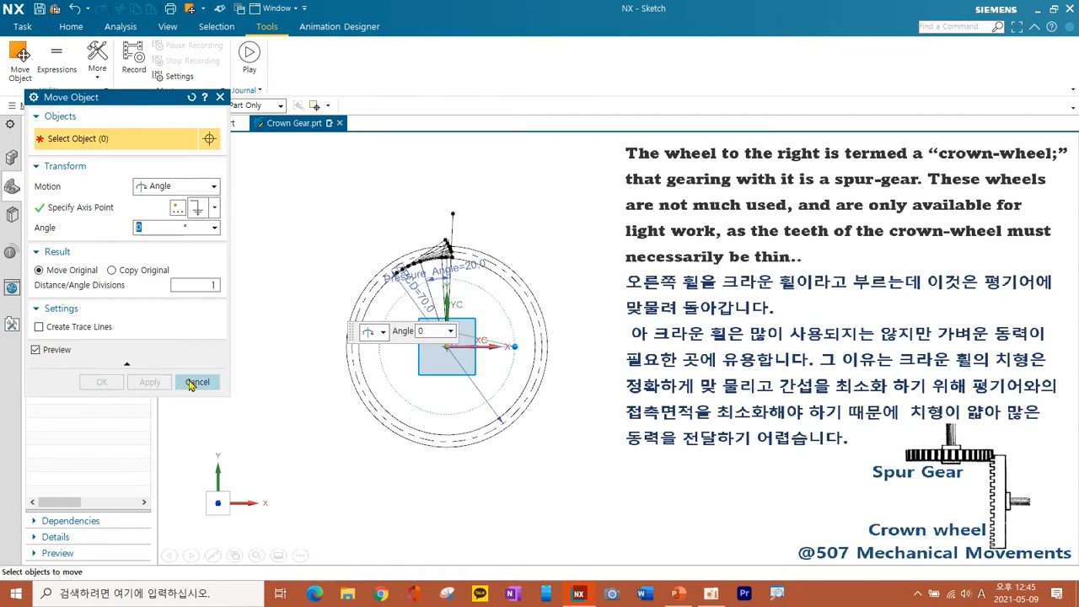
left_click(198, 382)
- Finish the sketch and turn off the perspective display
scroll(455, 270, "up", 10)
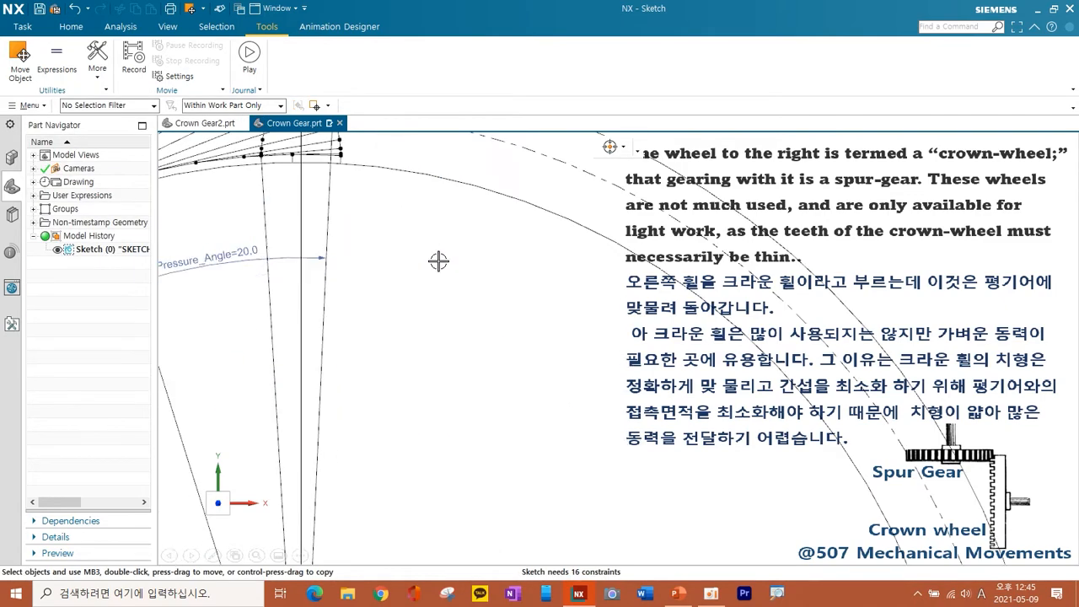
left_click(71, 27)
left_click(17, 59)
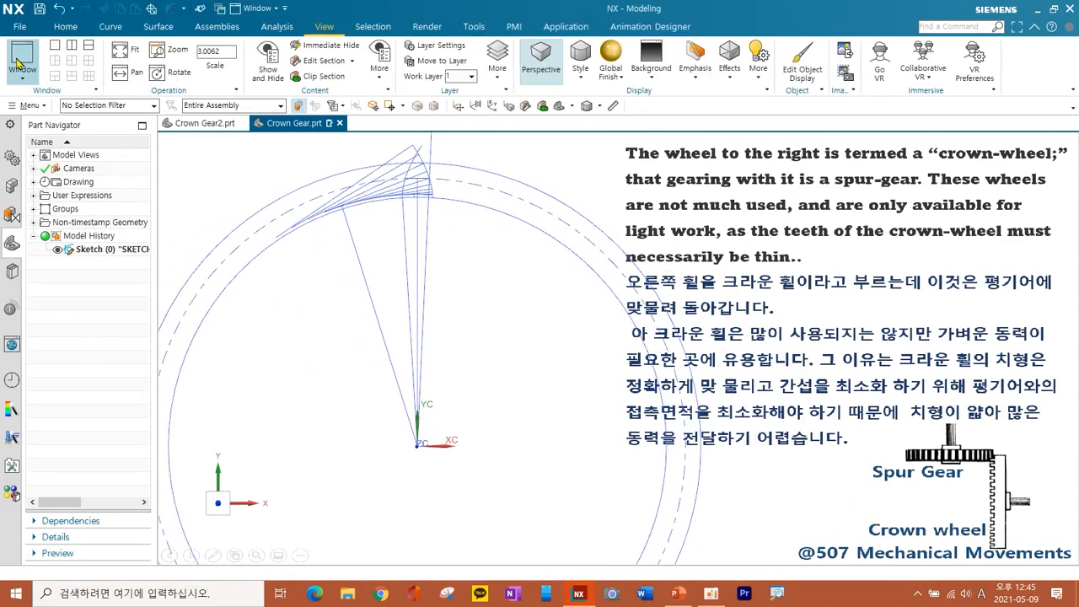
left_click(72, 29)
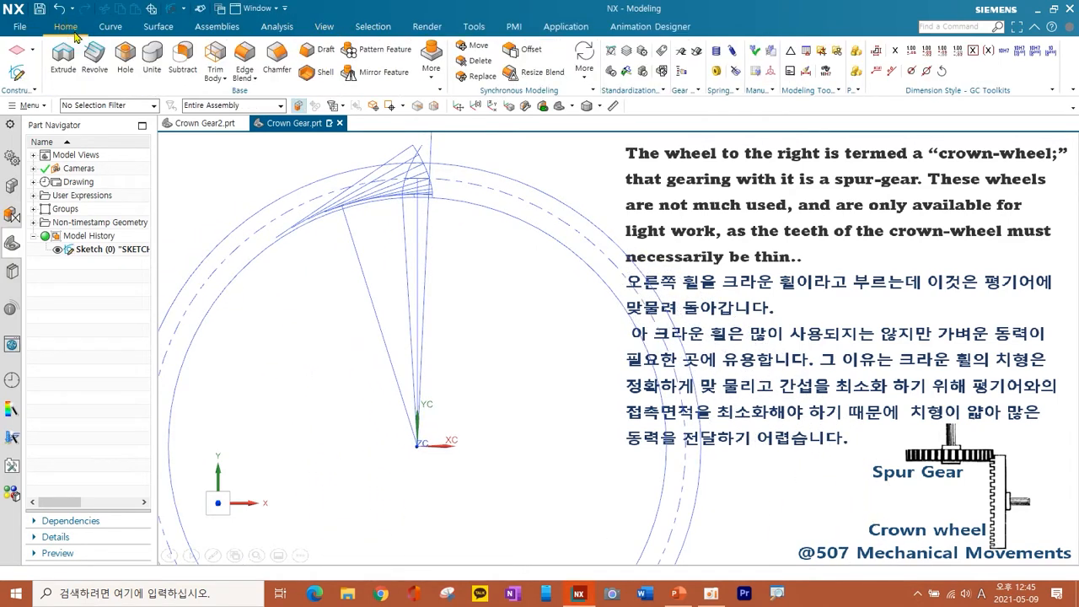
left_click(320, 28)
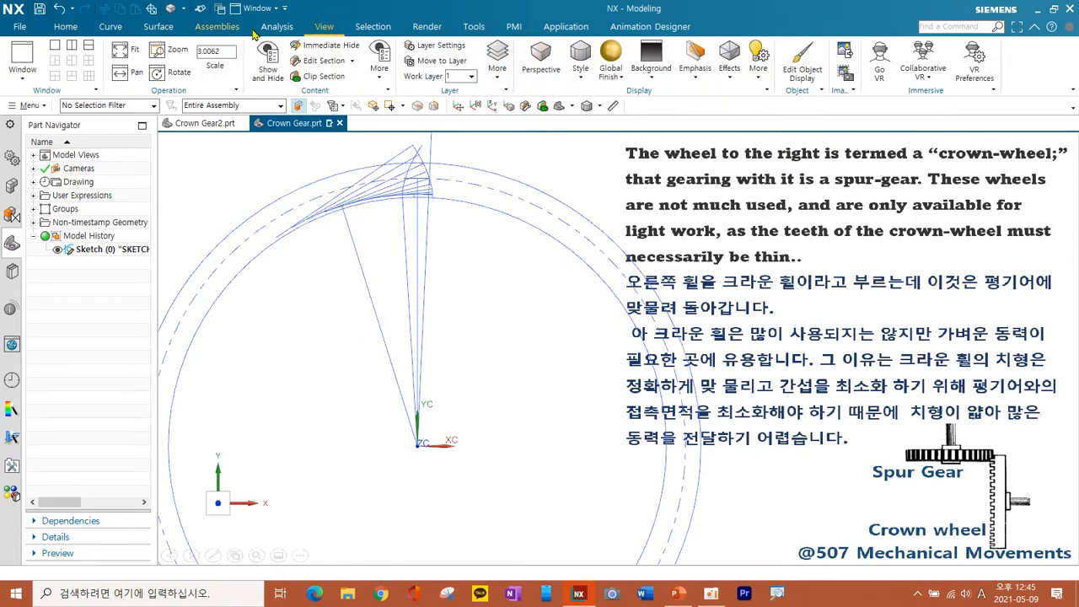
left_click(75, 28)
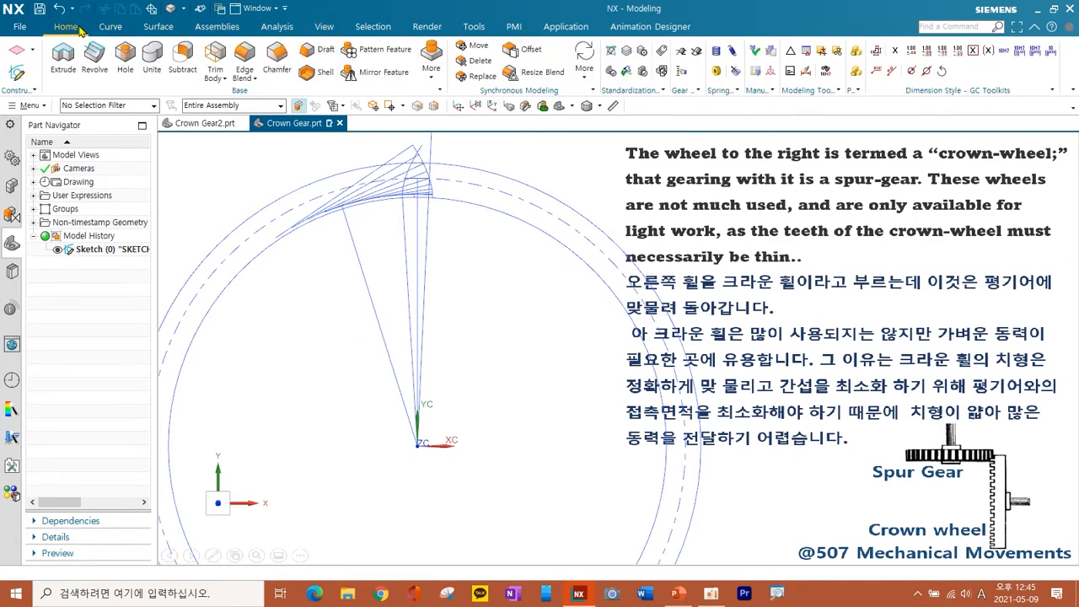
- Move the WCS origin to the midpoint of the line across the tooth at the pitch circle
left_click(458, 106)
scroll(395, 232, "down", 5)
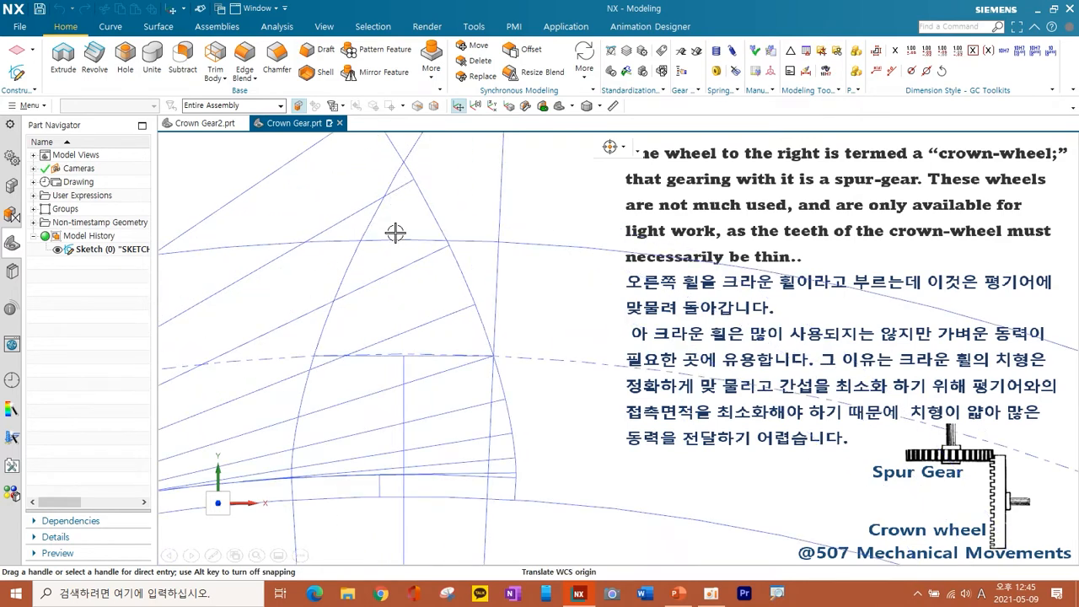
scroll(395, 232, "down", 2)
left_click(410, 414)
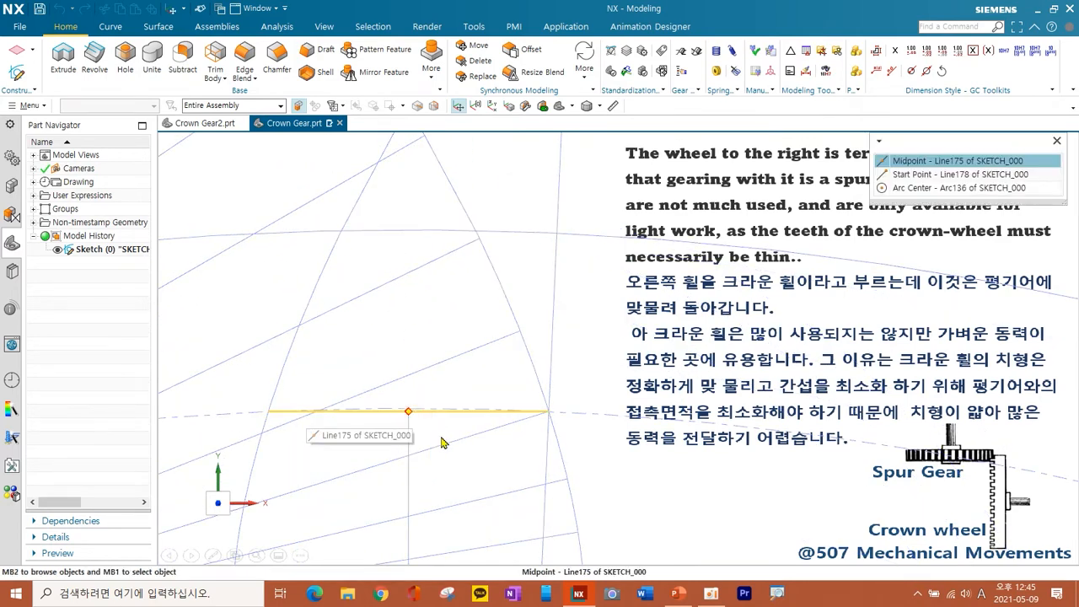
left_click(968, 162)
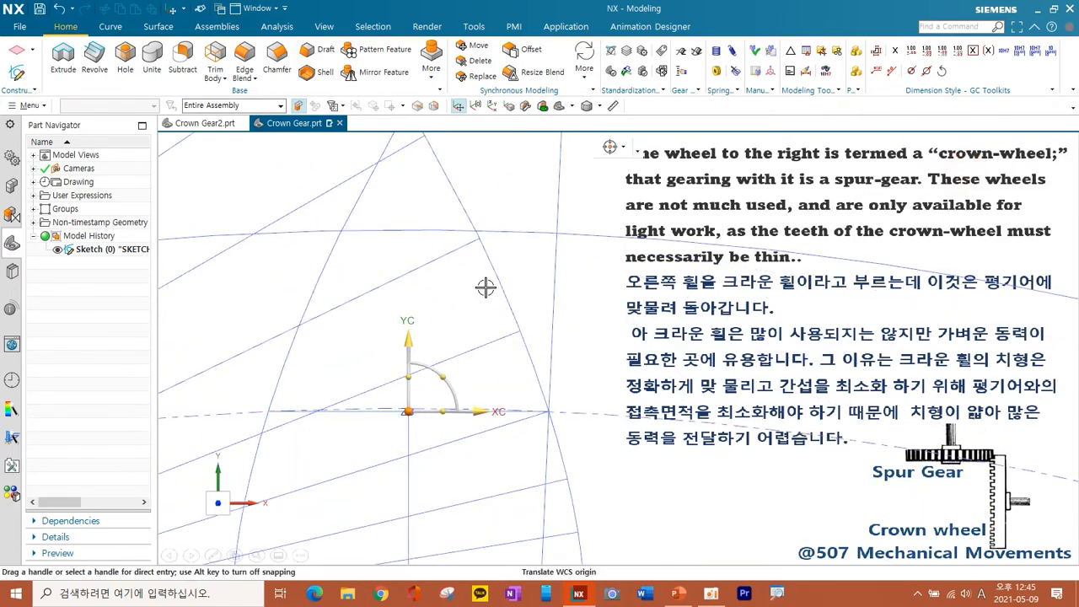
middle_click(486, 288)
- Shift the WCS 35 mm along its ZC axis
scroll(485, 287, "up", 5)
middle_click_drag(463, 344, 411, 254)
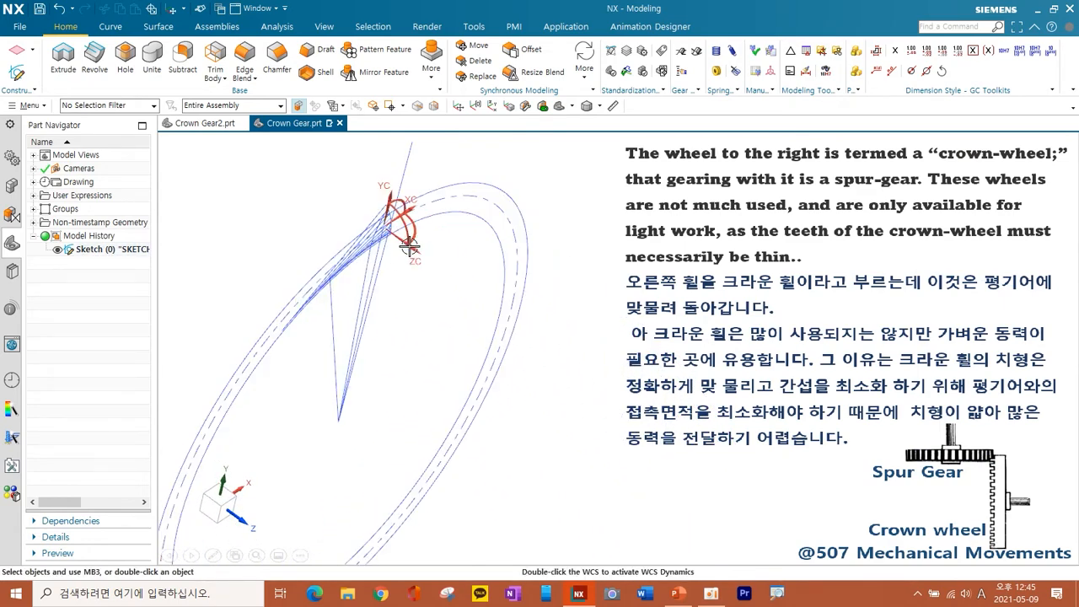
double_click(410, 246)
left_click(440, 269)
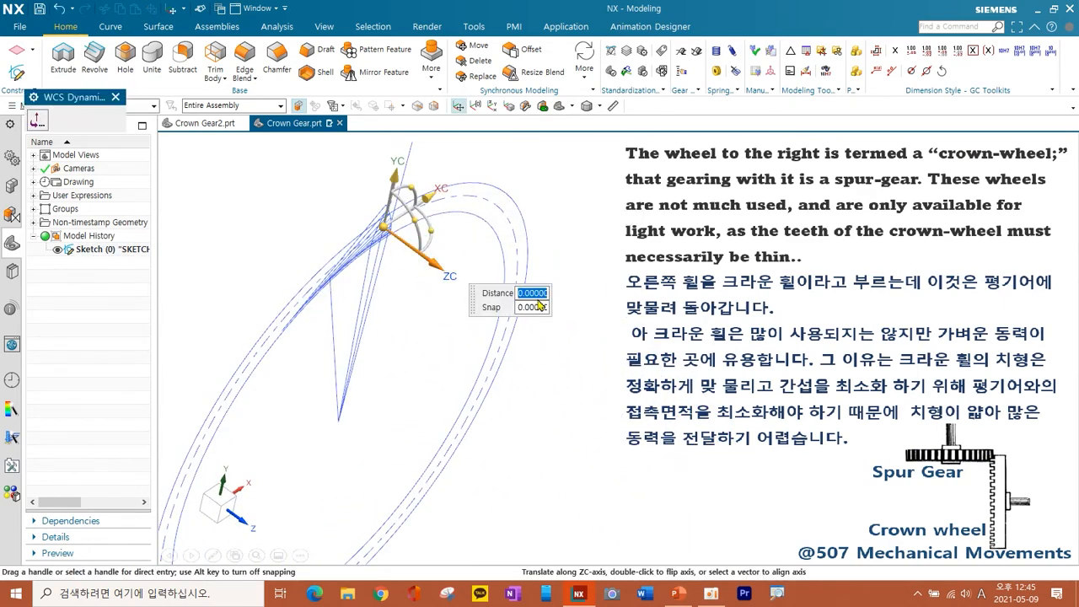
type("35")
key("Return")
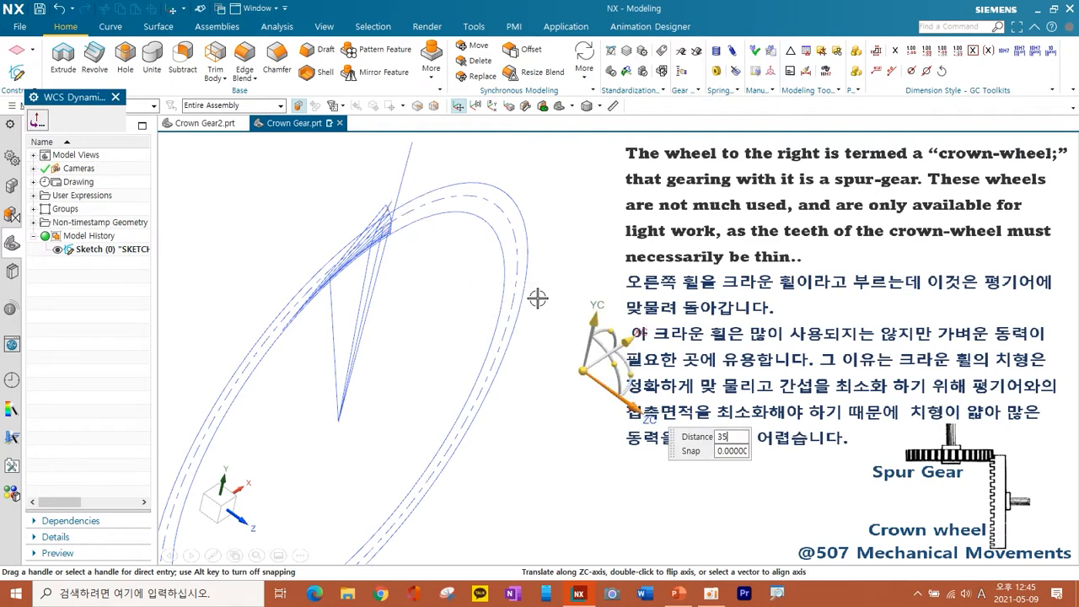
middle_click(537, 298)
- Start a new sketch on the XC-ZC plane of the WCS with the XC axis as the horizontal reference
mouse_move(494, 331)
middle_mouse_down()
mouse_move(446, 292)
mouse_move(362, 281)
middle_mouse_up()
left_click(18, 73)
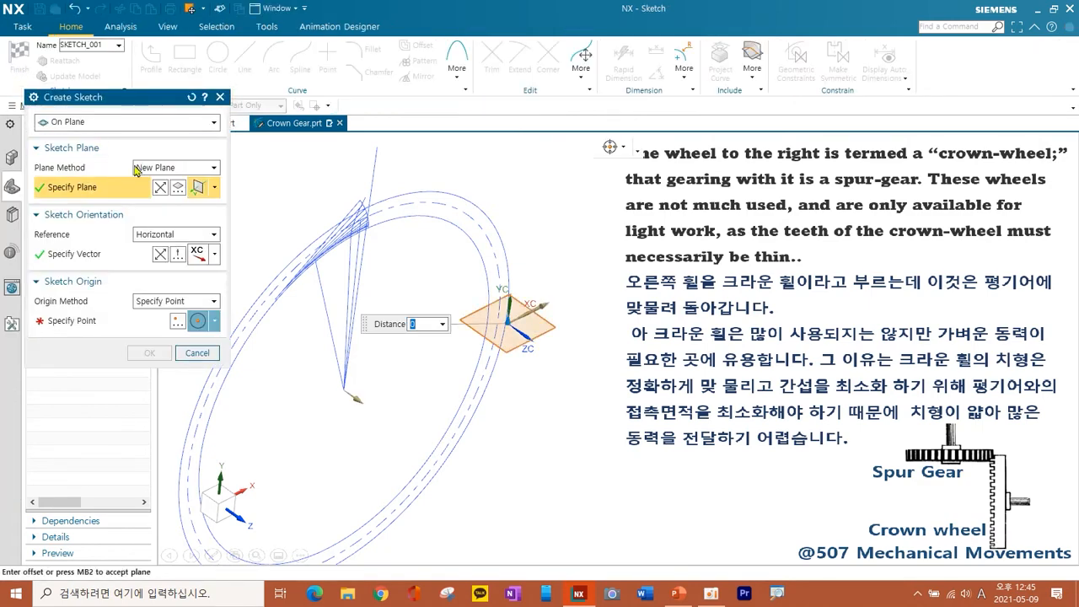
left_click(215, 187)
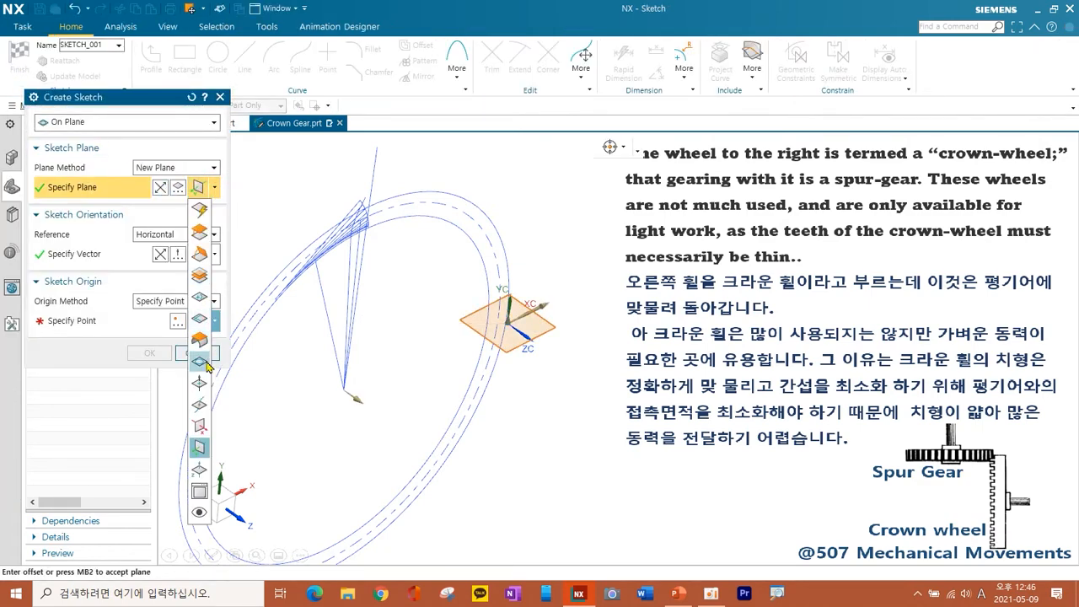
left_click(202, 448)
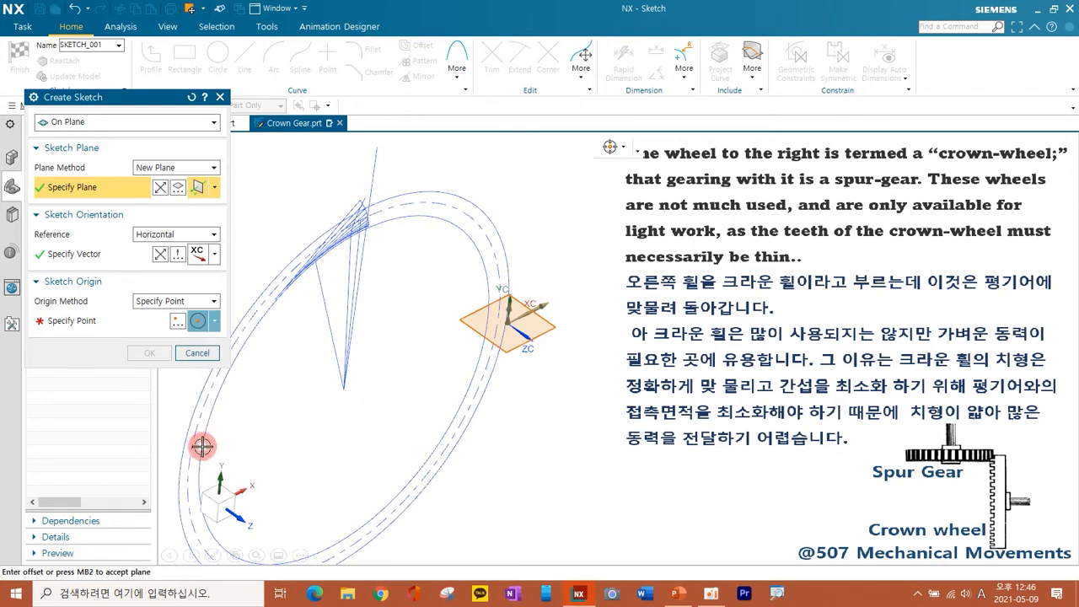
left_click(104, 259)
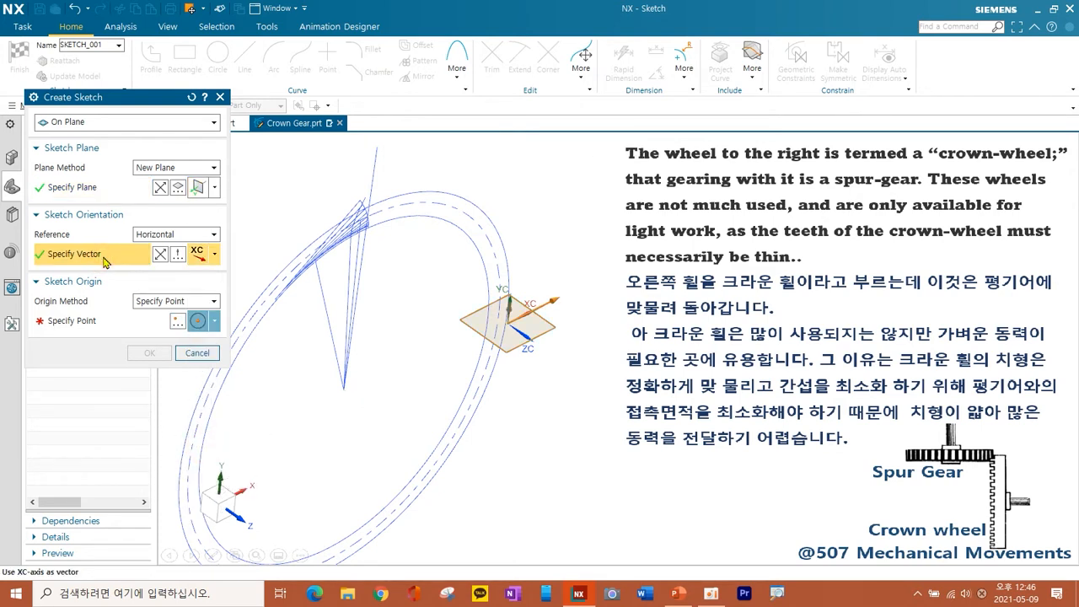
left_click(198, 254)
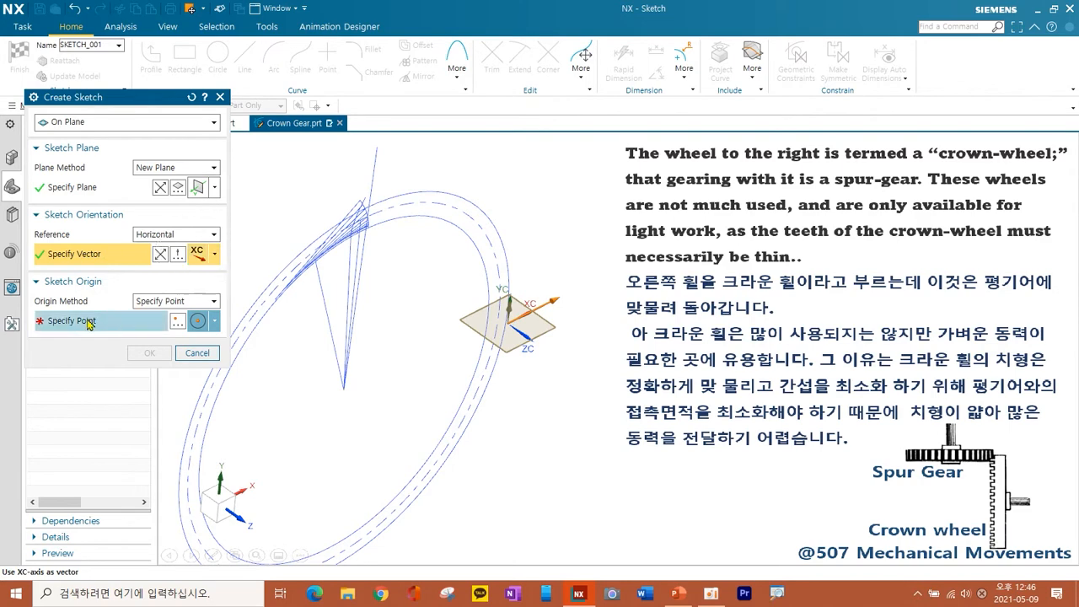
- Place the sketch origin at the WCS origin, using WCS as the coordinate reference, and create the sketch
left_click(179, 319)
left_click(191, 219)
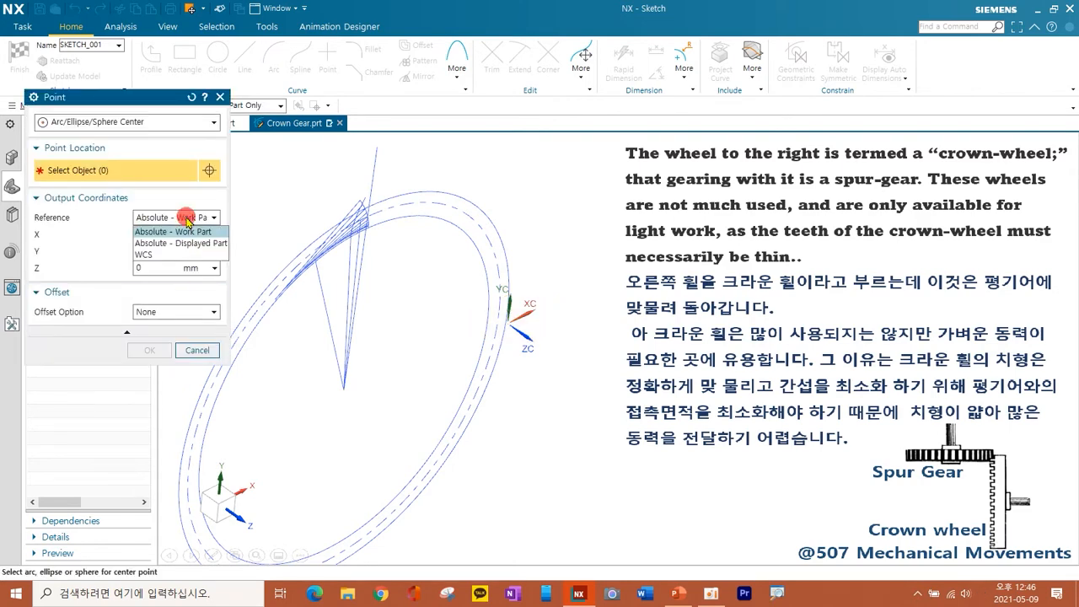
left_click(174, 256)
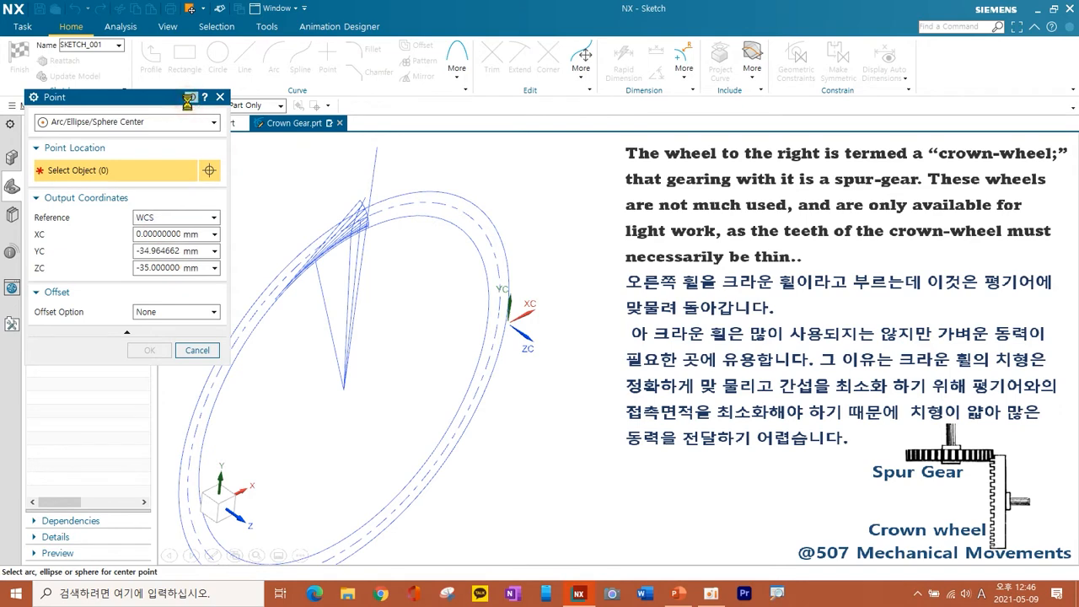
left_click(144, 351)
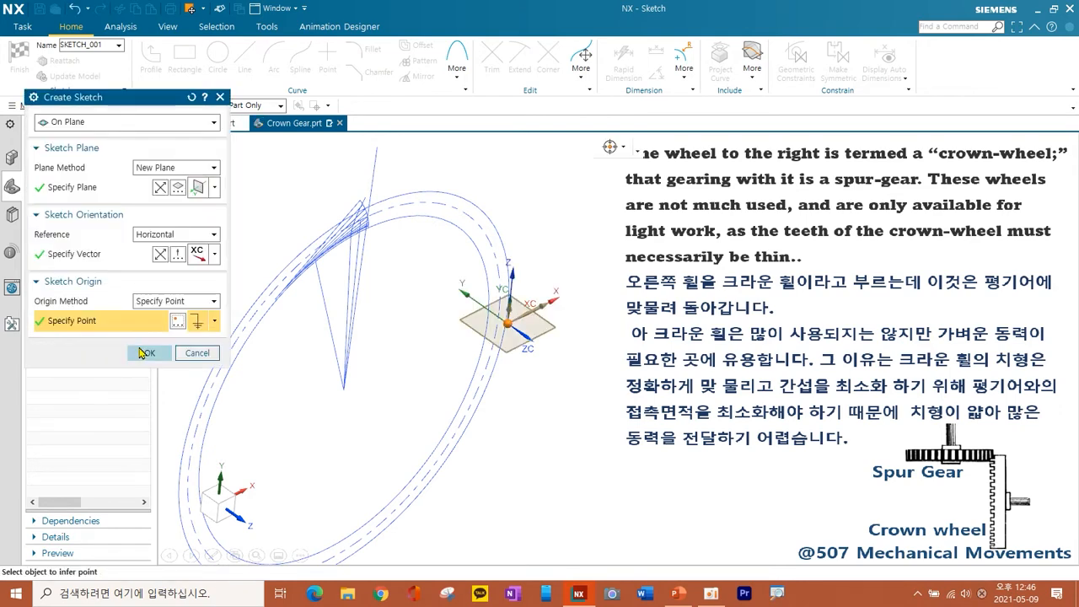
left_click(145, 353)
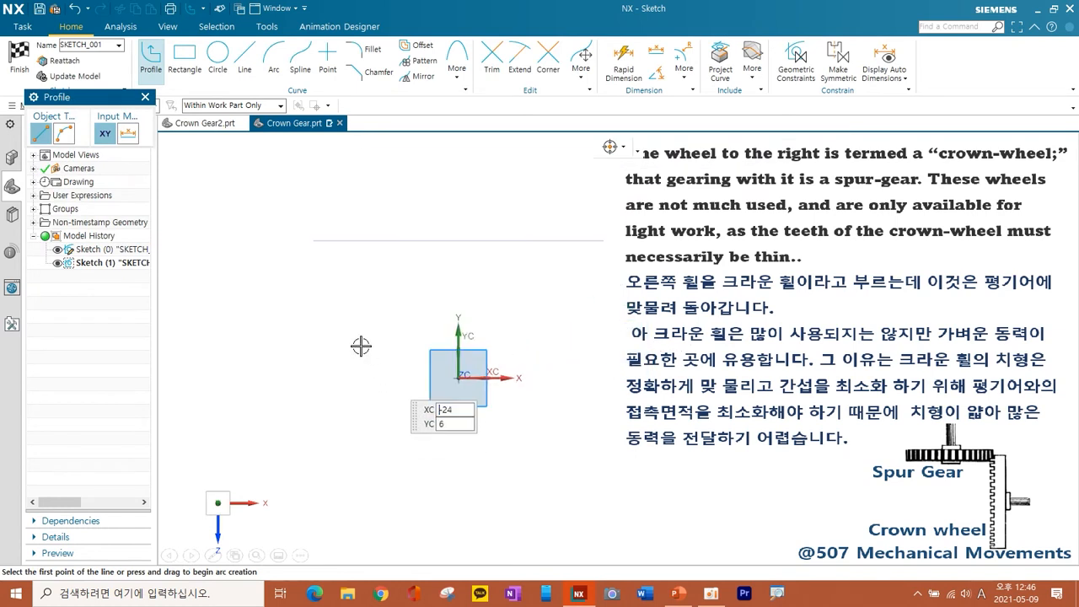
- Draw a circle 70 mm in diameter centred on the sketch origin and finish the sketch
left_click(224, 74)
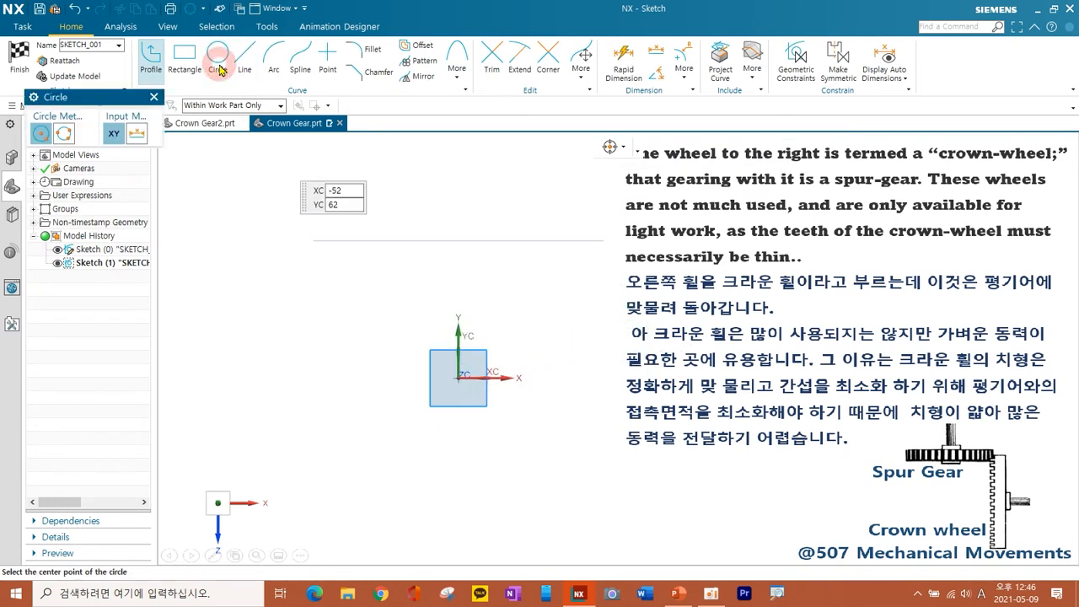
left_click(453, 379)
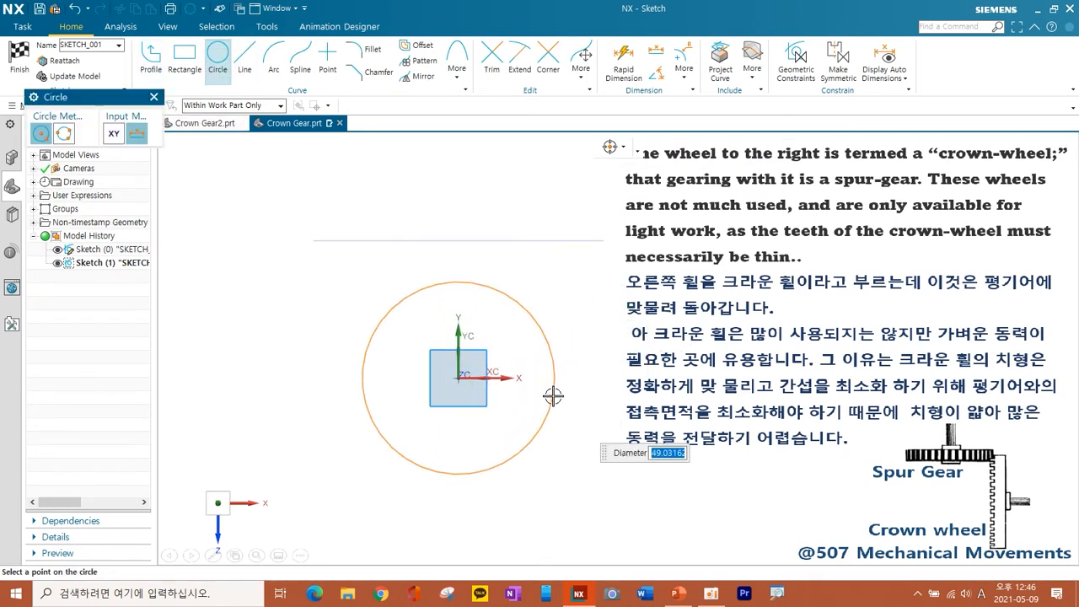
key("Return")
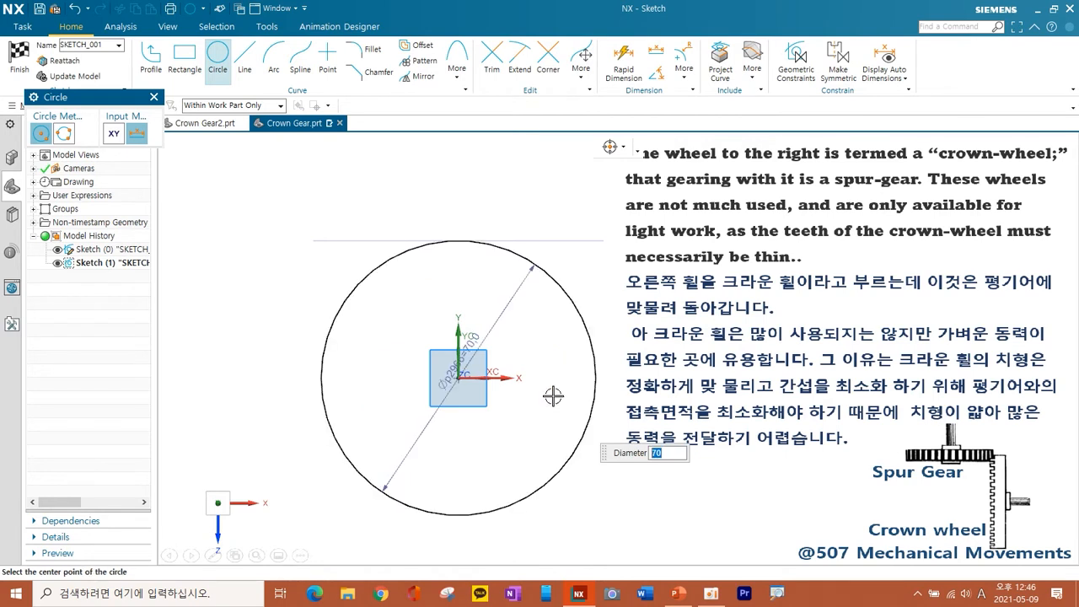
key("Escape")
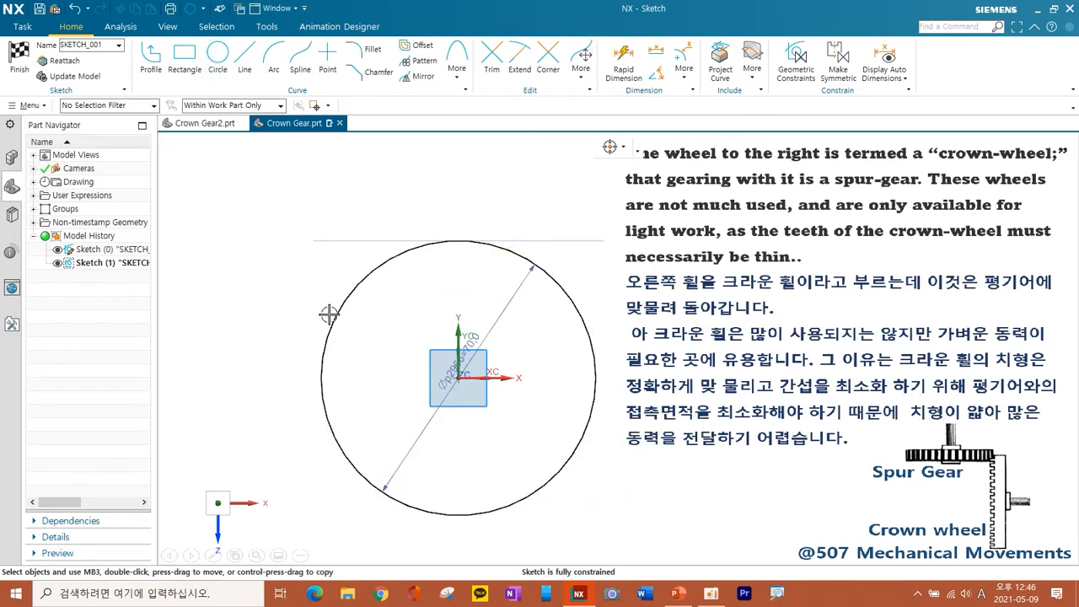
left_click(11, 61)
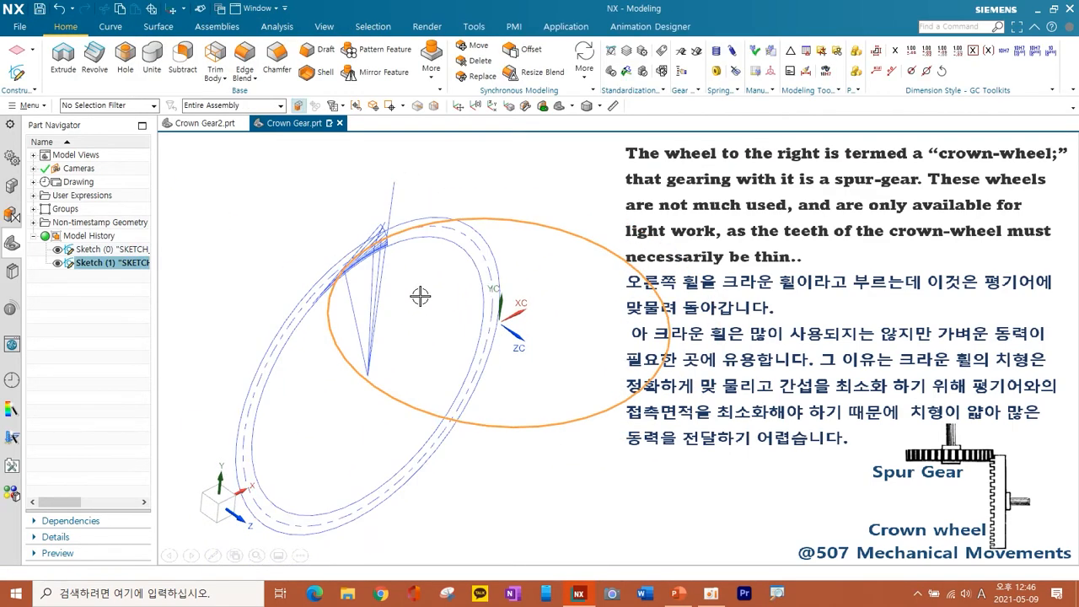
middle_click_drag(540, 341, 540, 371)
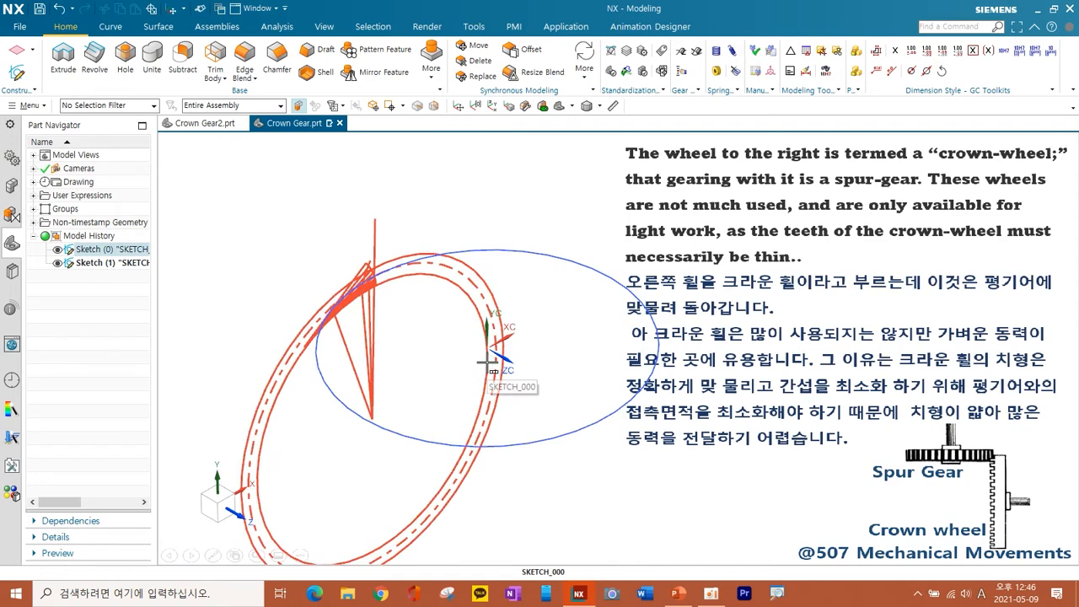
scroll(375, 293, "up", 3)
mouse_move(415, 303)
middle_mouse_down("shift")
mouse_move(382, 296)
mouse_move(442, 375)
middle_mouse_up("shift")
scroll(373, 285, "up", 5)
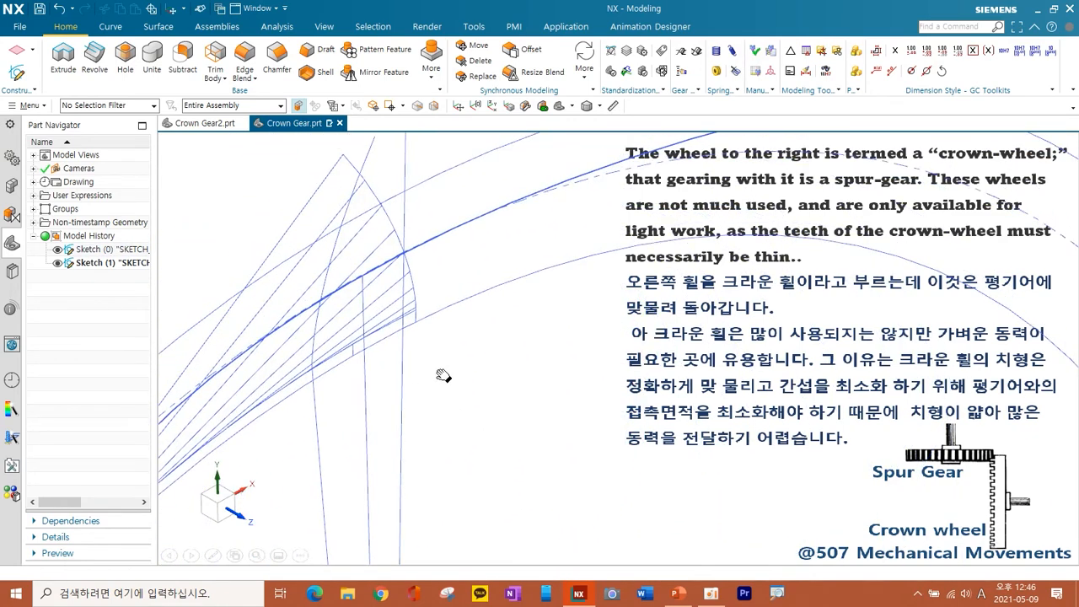
left_click(95, 53)
middle_click_drag(336, 326, 384, 327, "shift")
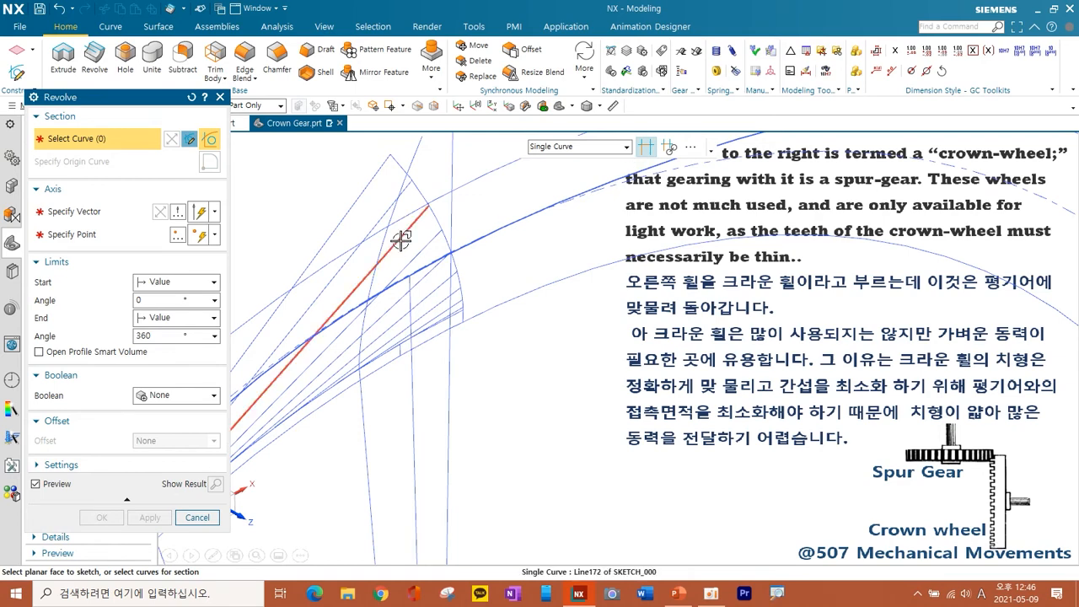
scroll(402, 240, "up", 3)
left_click(401, 188)
left_click(363, 233)
left_click(328, 340)
middle_click(378, 436)
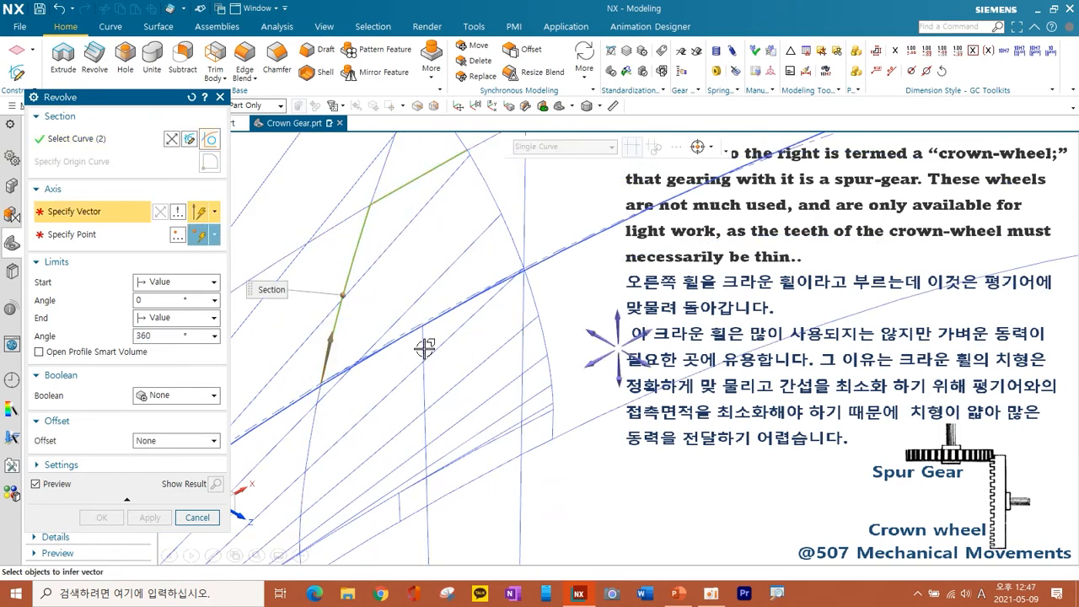
middle_click_drag(379, 412, 419, 337, "shift")
scroll(398, 341, "up", 4)
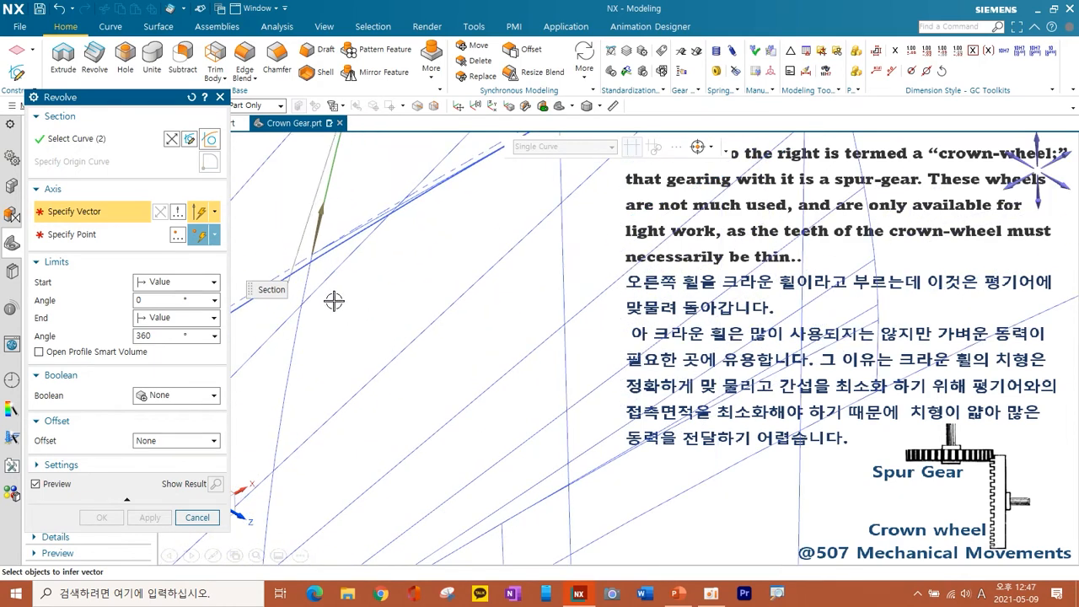
left_click(312, 275)
scroll(371, 369, "down", 4)
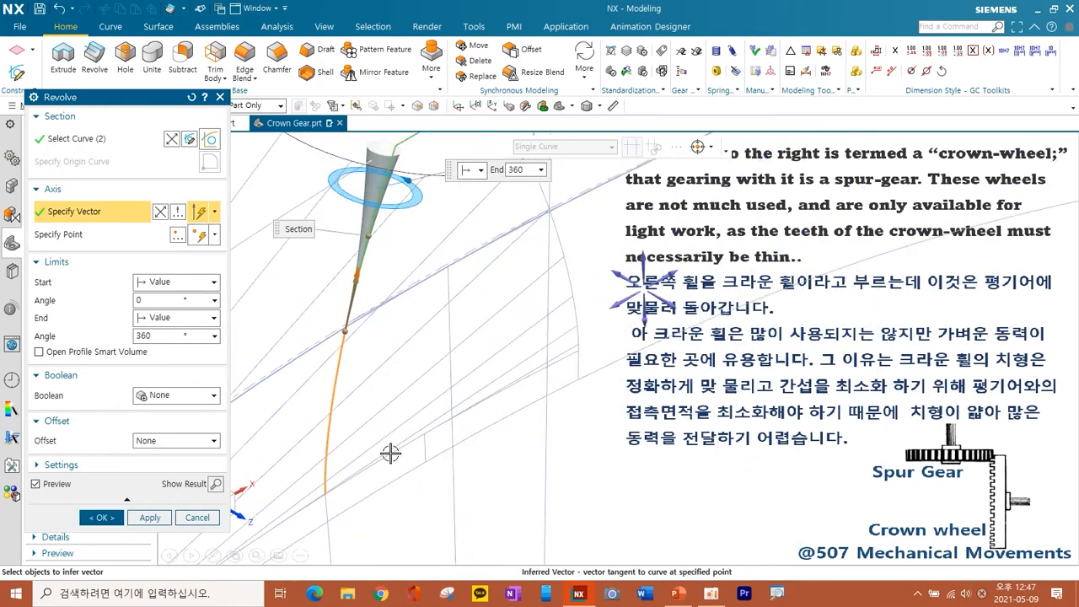
middle_click_drag(355, 506, 354, 409, "shift")
scroll(349, 418, "up", 4)
left_click(290, 387)
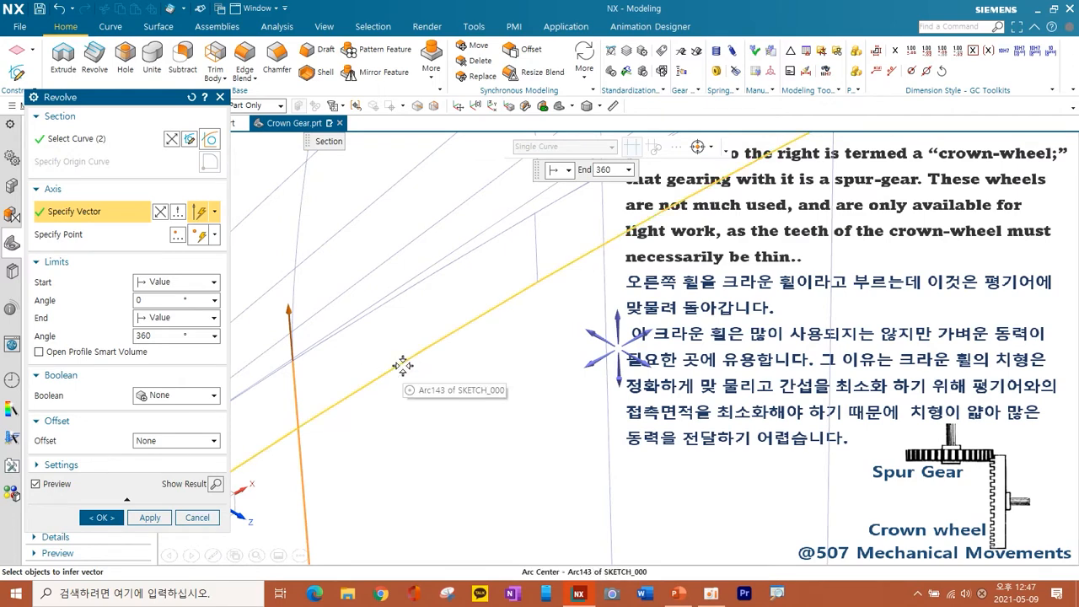
key("Escape")
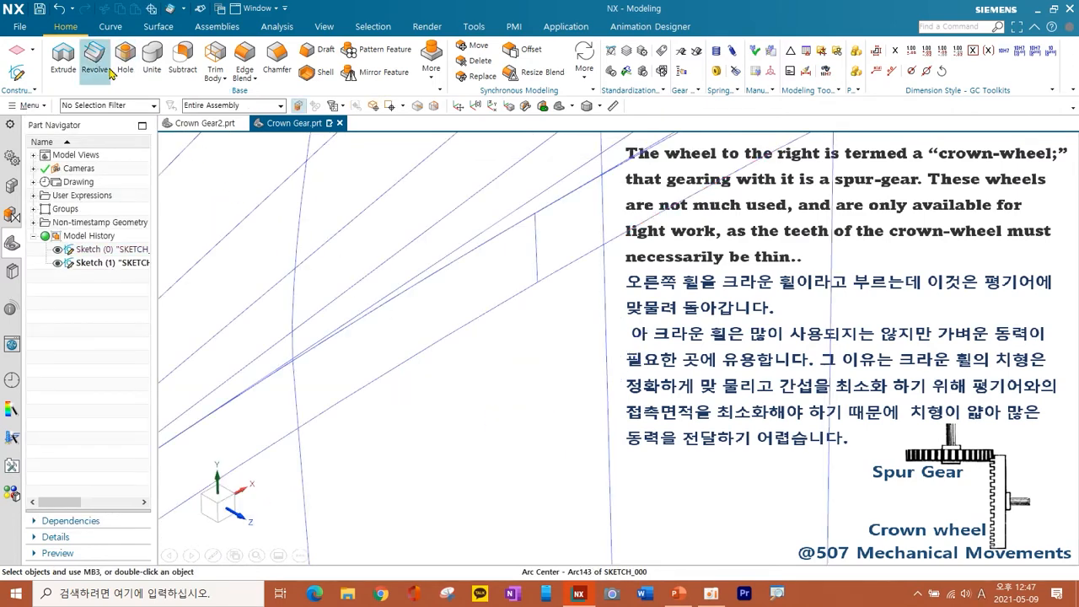
- Start a Revolve and select the tip arc and the curves along one flank of the spur tooth as the section
left_click(95, 67)
scroll(525, 219, "up", 3)
scroll(501, 326, "up", 3)
scroll(489, 402, "down", 2)
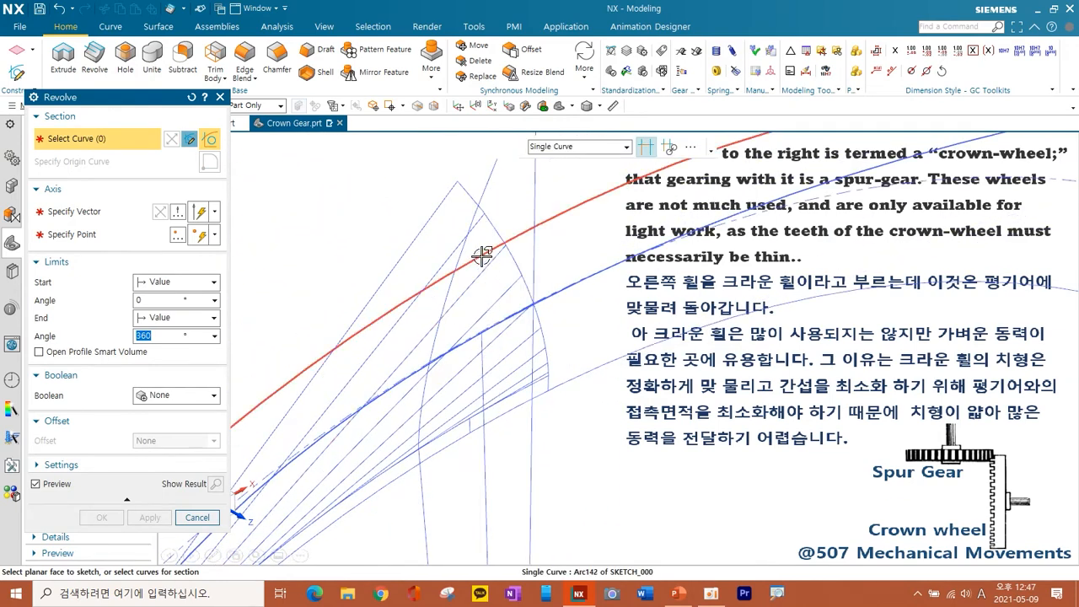
left_click(456, 289)
scroll(436, 362, "up", 2)
left_click(436, 364)
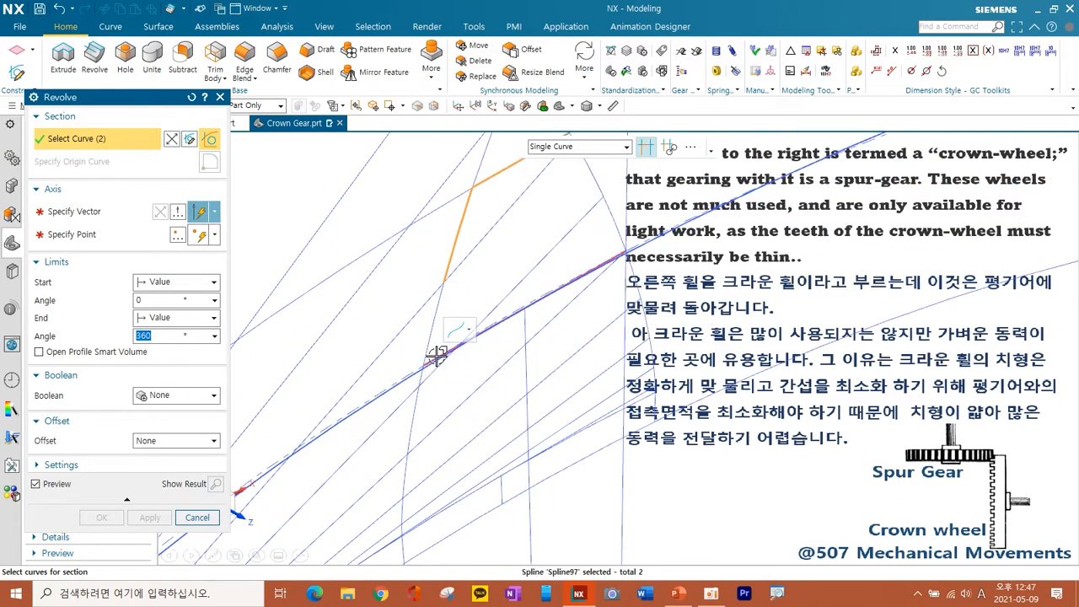
scroll(421, 380, "up", 2)
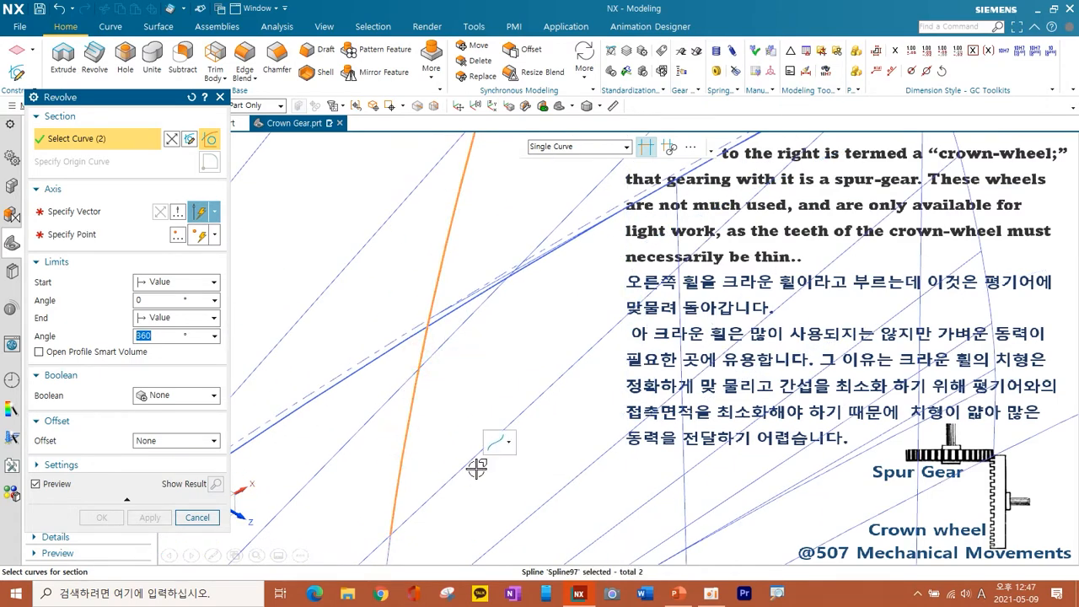
scroll(481, 474, "down", 3)
middle_click_drag(489, 496, 475, 366)
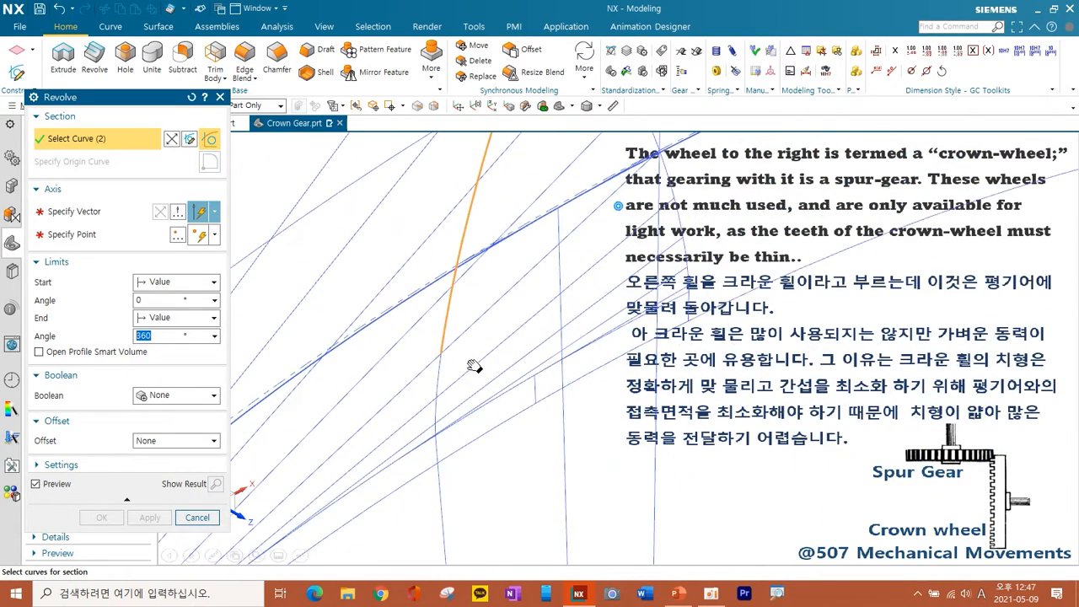
left_click(493, 447)
middle_click_drag(493, 447, 453, 433)
scroll(430, 433, "up", 4)
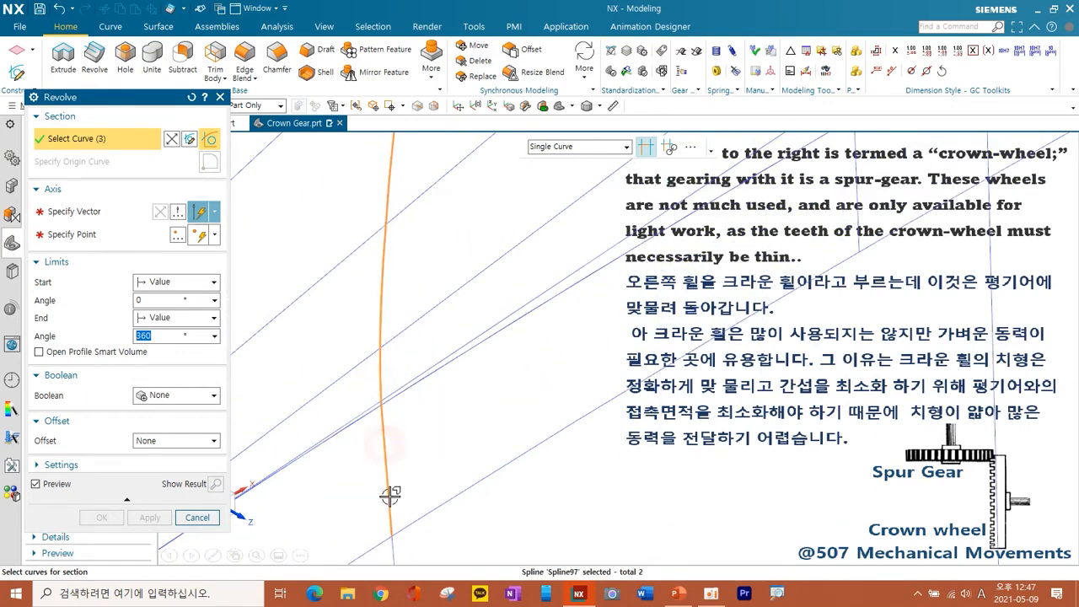
- Remove the arcs from the revolve section, keeping only the two curves of the tooth flank
left_click(484, 474)
scroll(470, 431, "down", 8)
middle_click_drag(538, 433, 467, 448, "shift")
scroll(467, 447, "up", 1)
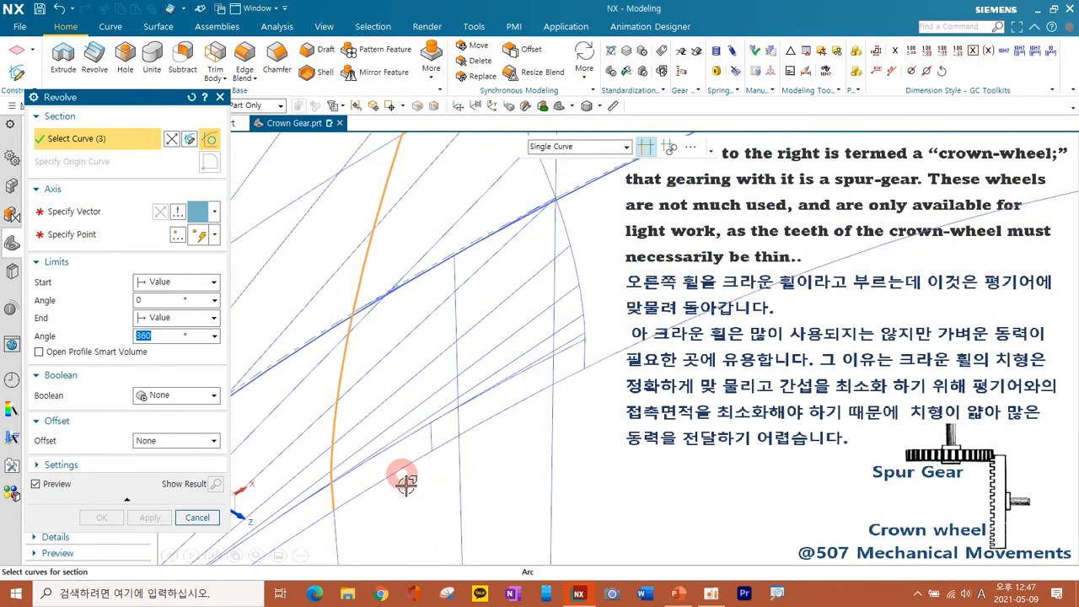
scroll(422, 488, "down", 3)
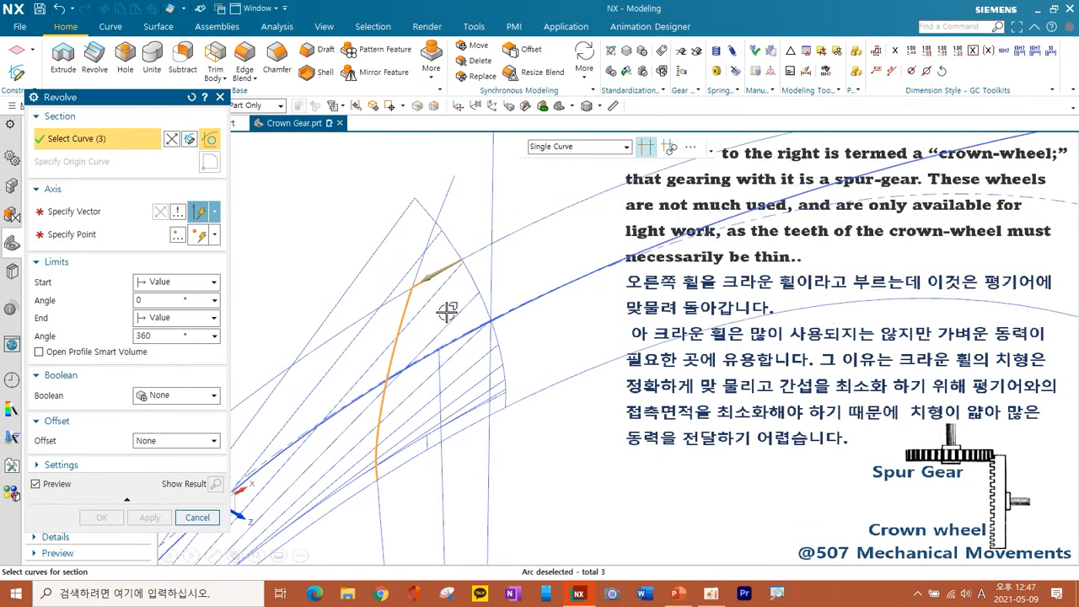
scroll(447, 312, "up", 5)
scroll(436, 317, "down", 5)
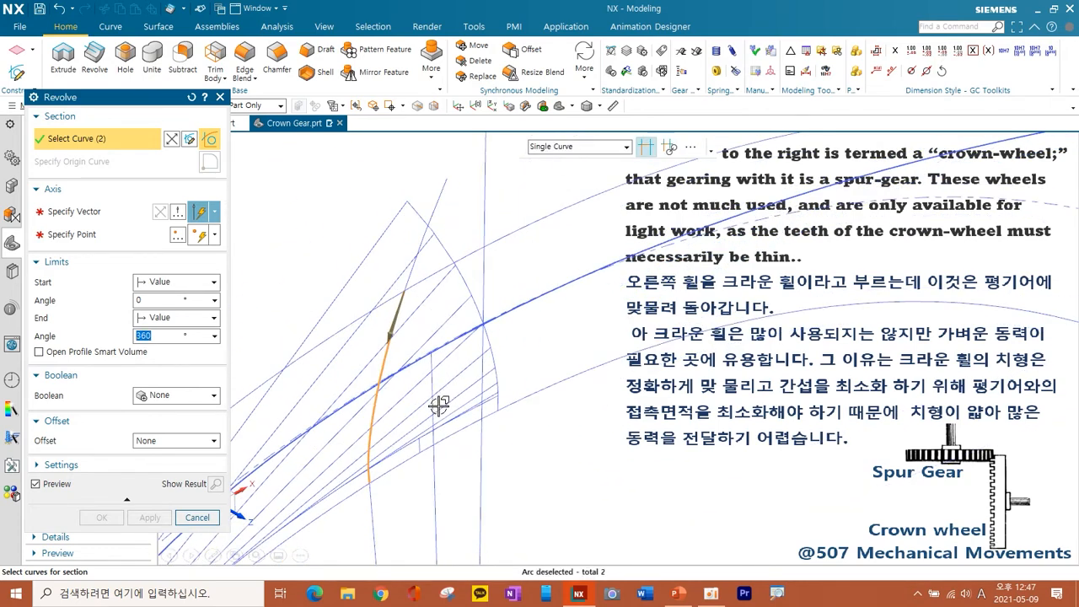
- Revolve the flank curves 360° about the vertical Y direction through the tooth centreline's endpoint at the pitch circle, with no Boolean
left_click(93, 218)
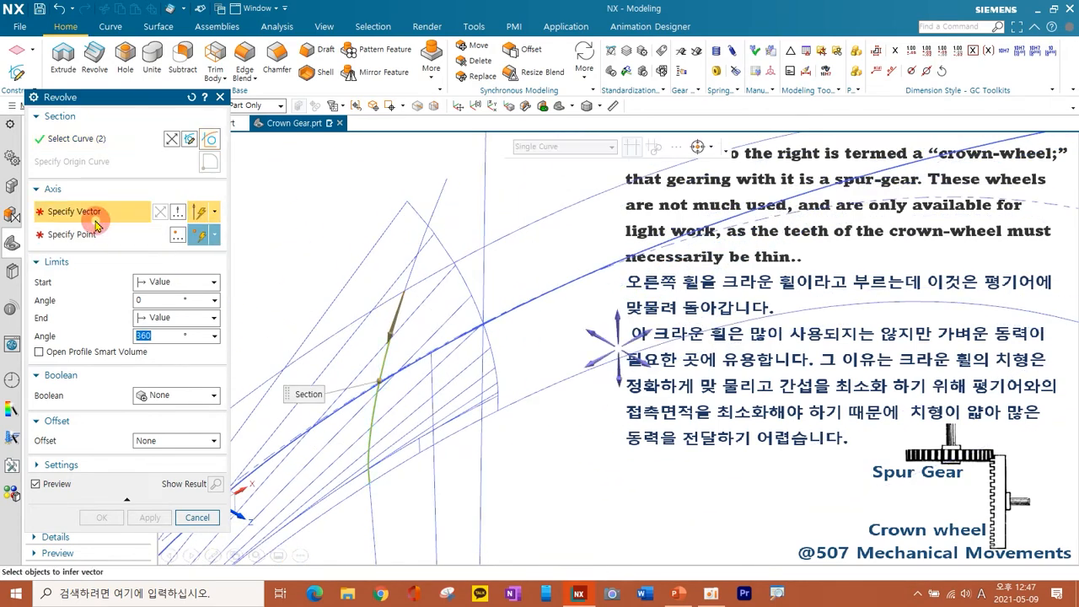
left_click(618, 319)
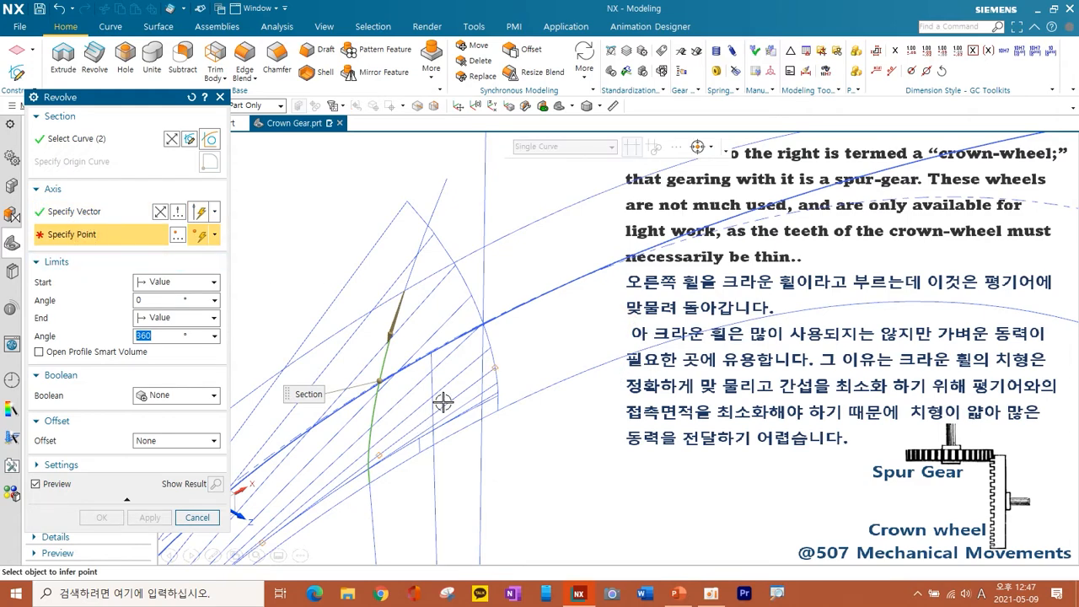
scroll(422, 358, "up", 3)
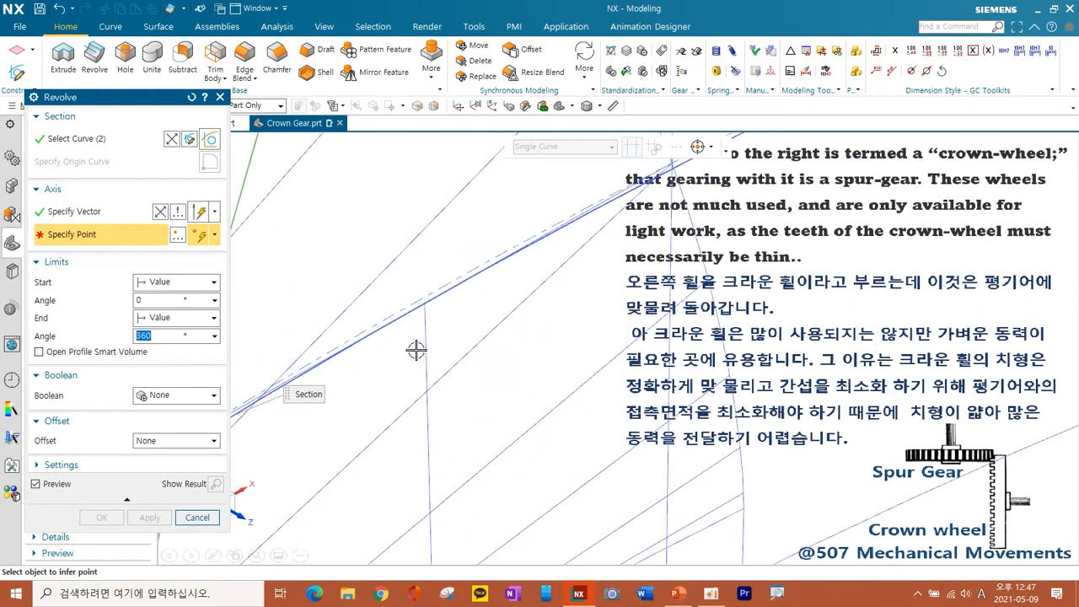
left_click(424, 308)
scroll(458, 357, "down", 5)
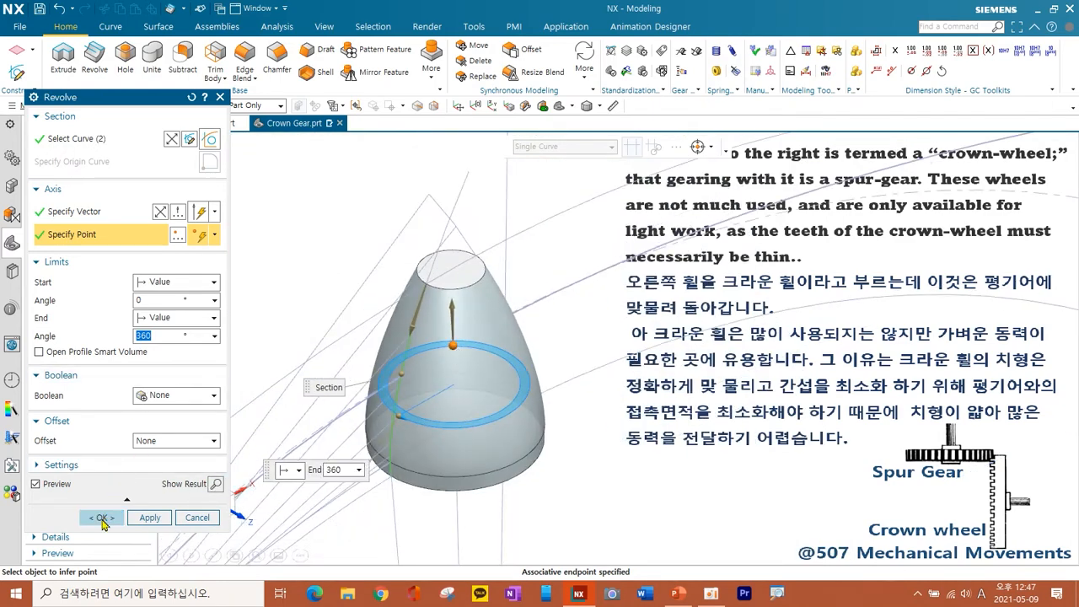
left_click(102, 520)
- Start a Move Object operation with Angle motion and select the revolved tooth body
scroll(426, 401, "down", 5)
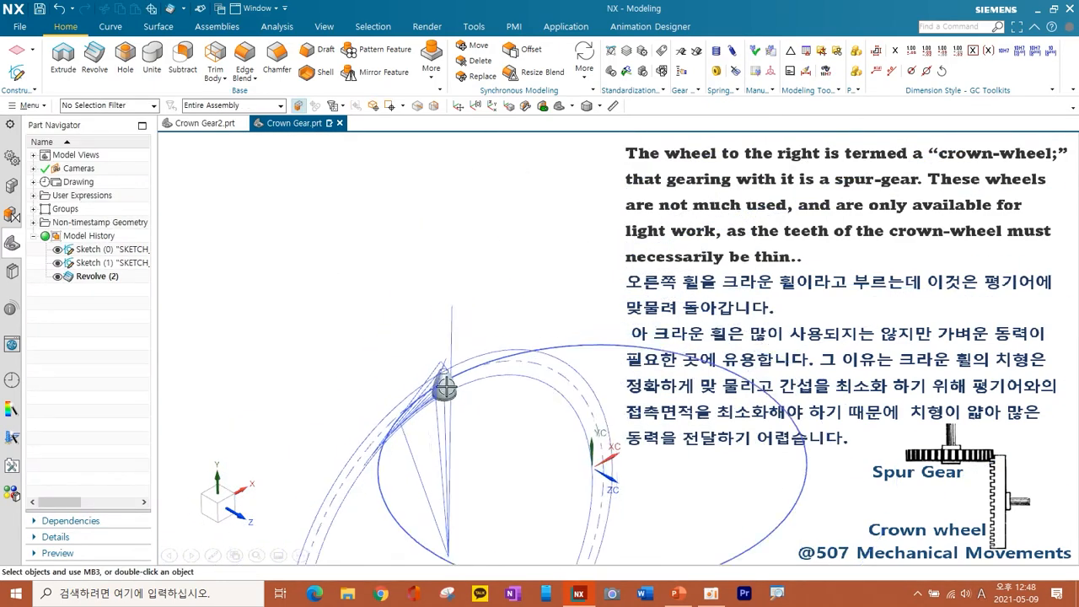
middle_click_drag(426, 402, 440, 333)
left_click(474, 26)
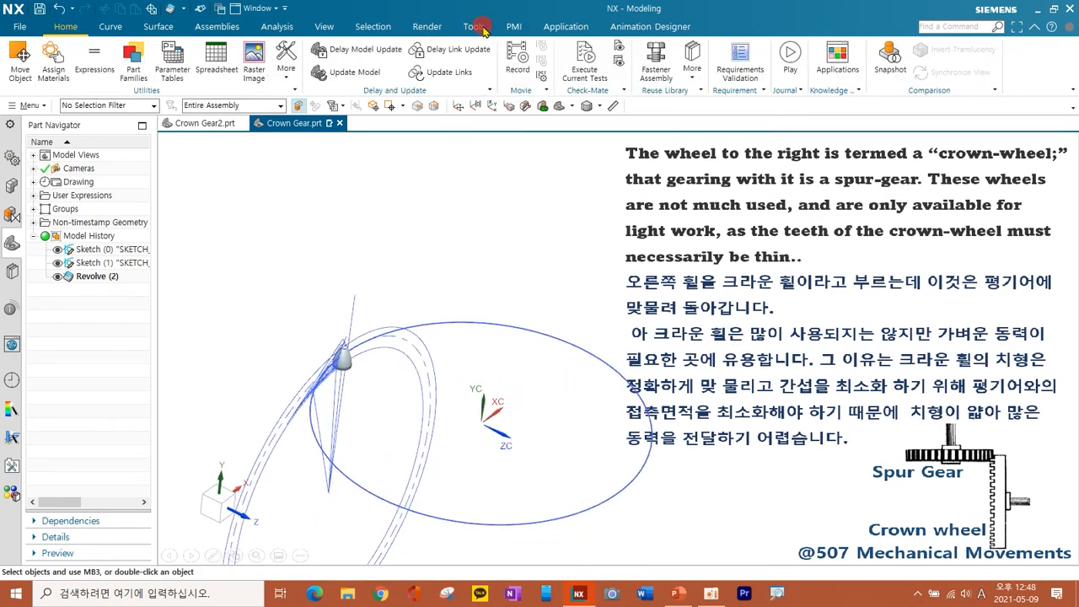
left_click(19, 61)
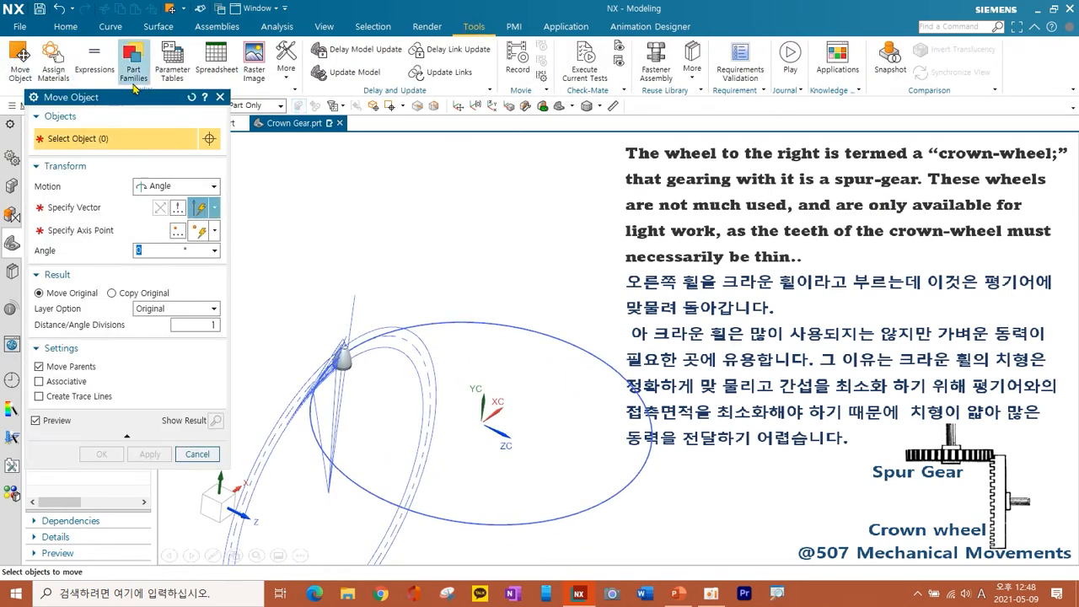
left_click(224, 98)
left_click(19, 58)
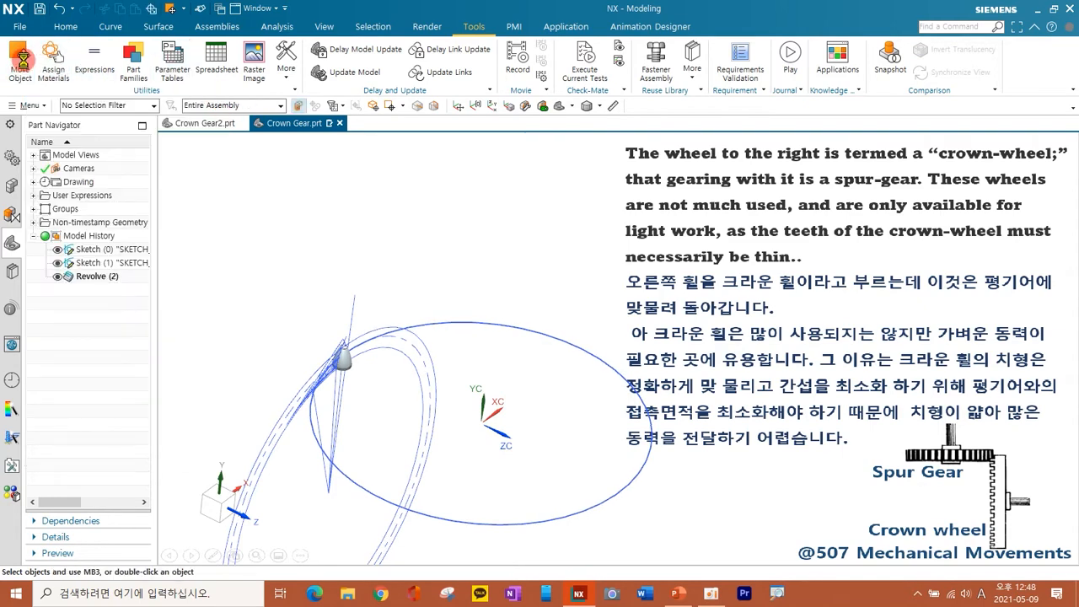
scroll(341, 354, "up", 2)
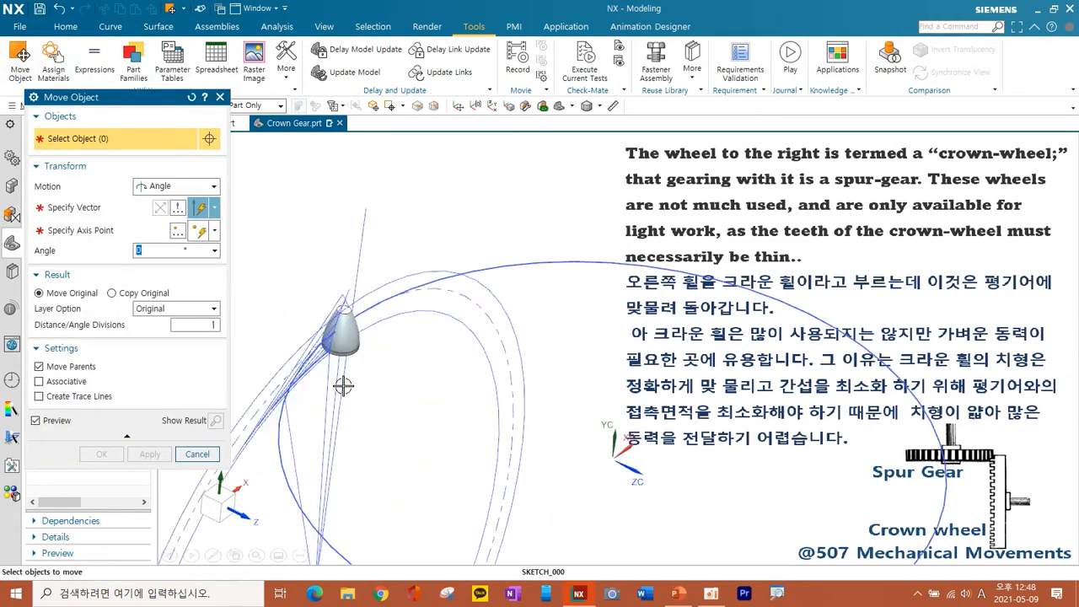
left_click(359, 332)
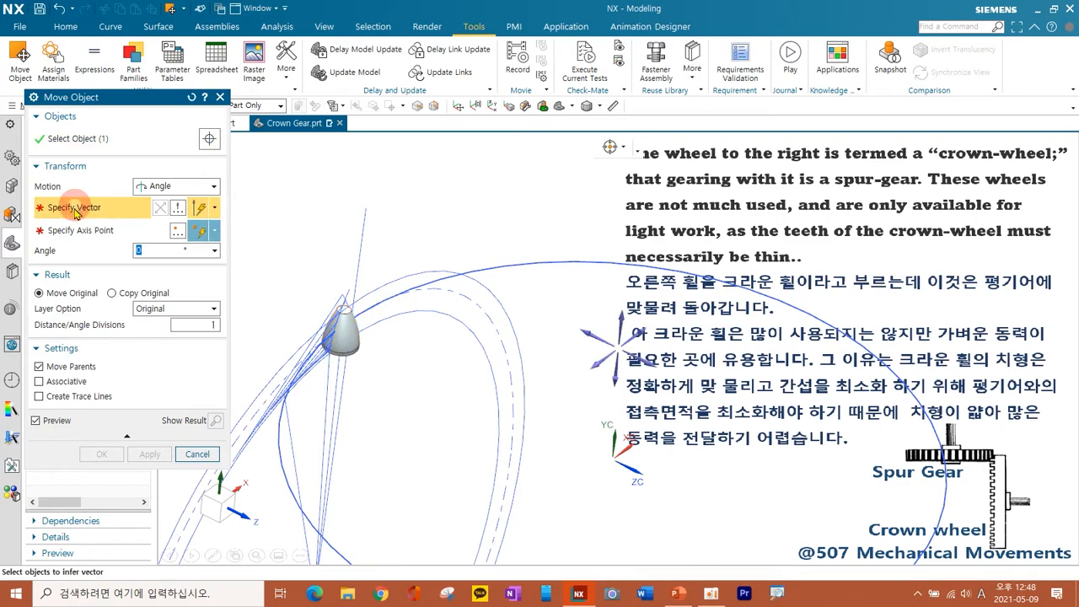
- Copy the tooth around the vertical axis through the 70 mm circle's centre, using an angle of 360/35 and 35 non-associative copies
scroll(438, 300, "down", 2)
left_click(486, 295)
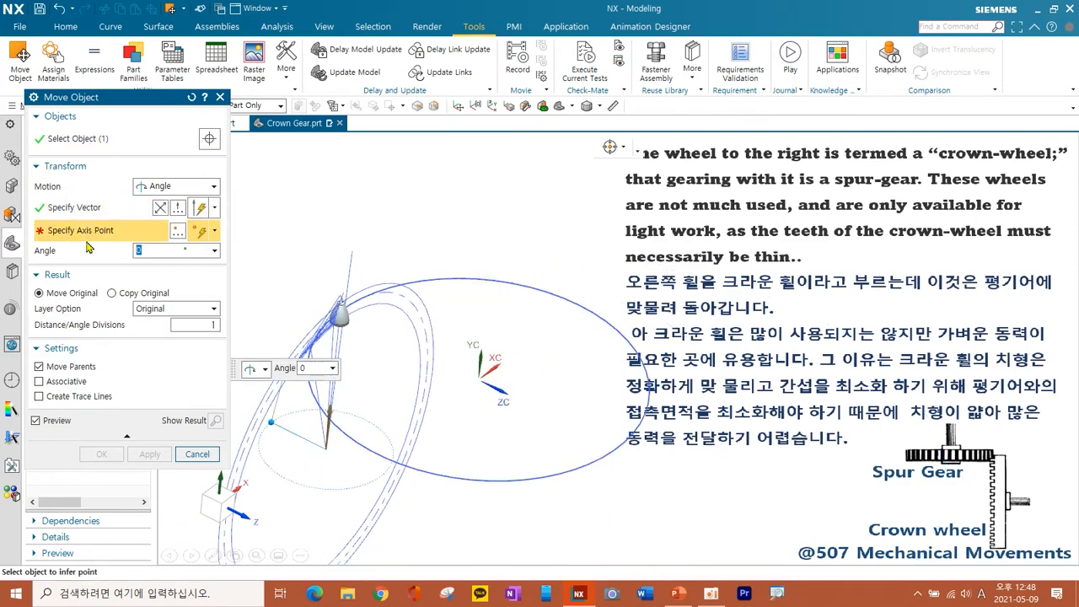
left_click(531, 296)
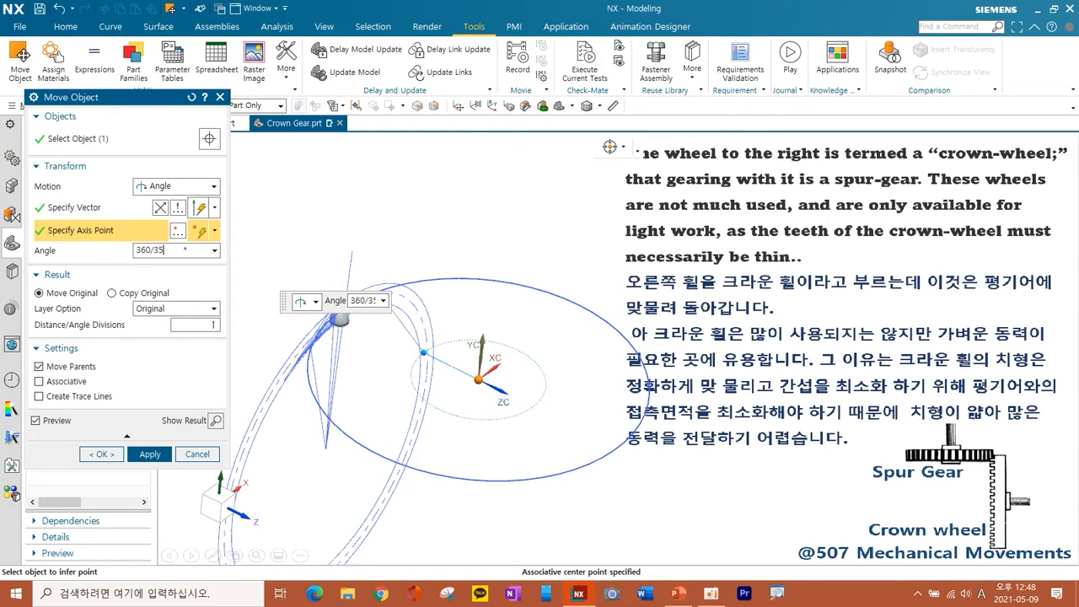
type("360/35")
key("Return")
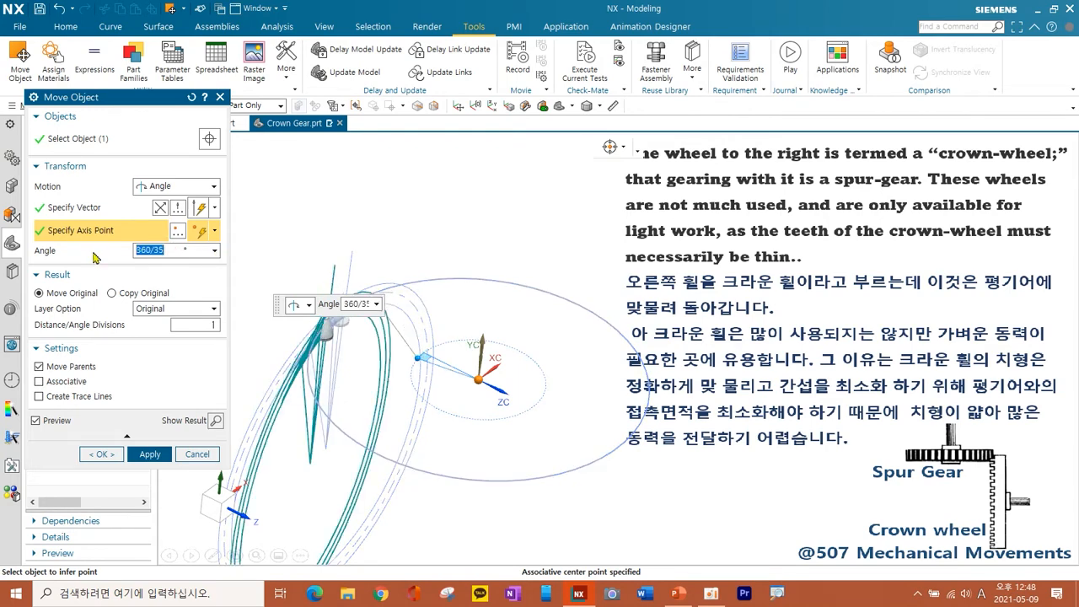
left_click(112, 293)
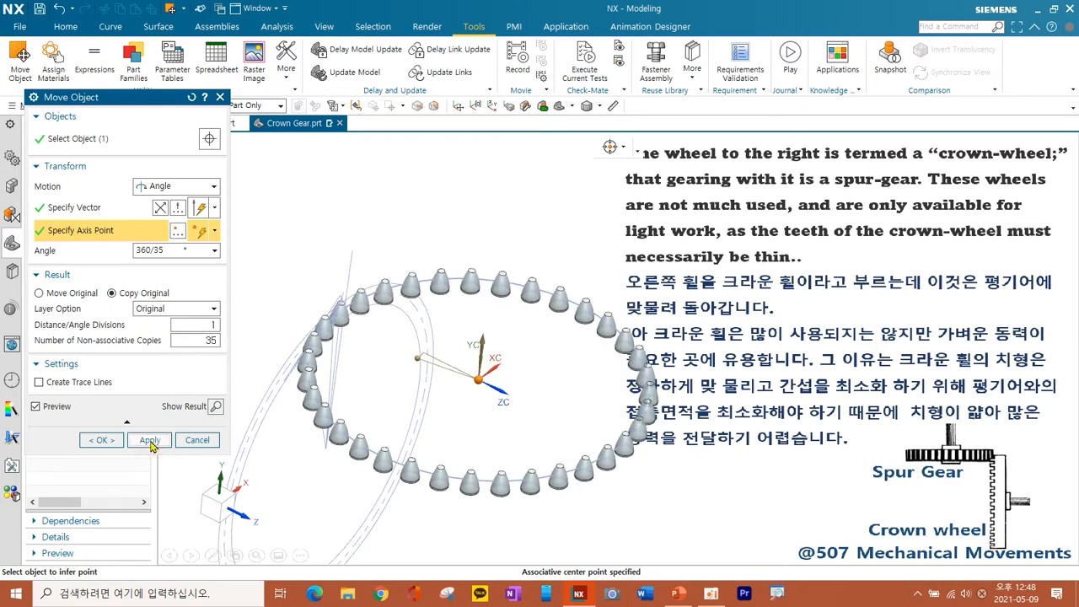
left_click(150, 440)
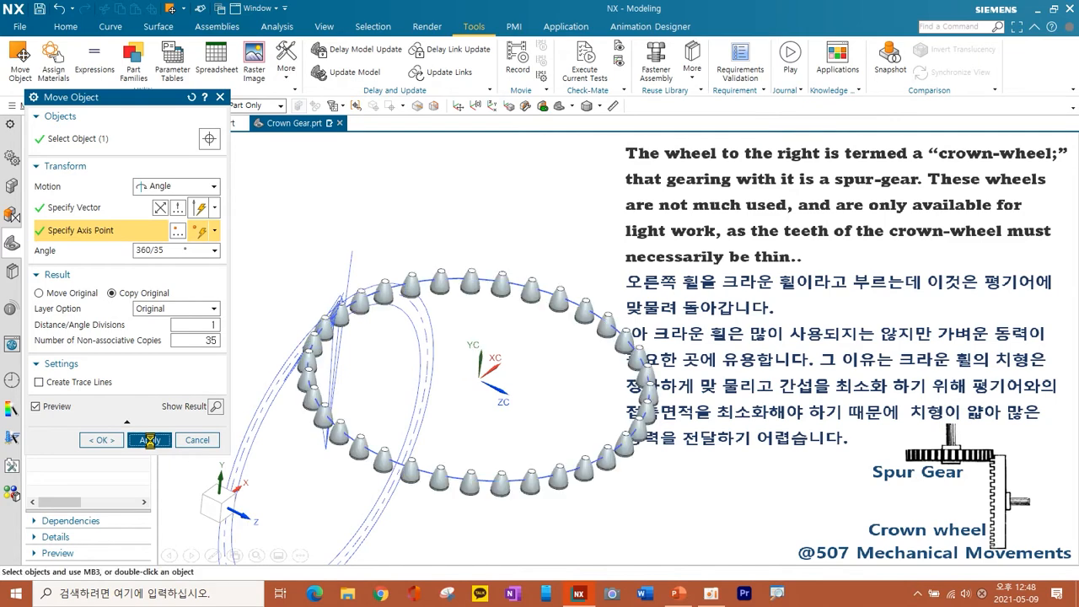
left_click(191, 441)
- Start an Extrude of the 70 mm circle and reverse its direction so it runs downward, away from the tooth tips
middle_click_drag(491, 384, 568, 293, "shift")
scroll(544, 297, "up", 3)
scroll(569, 293, "down", 2)
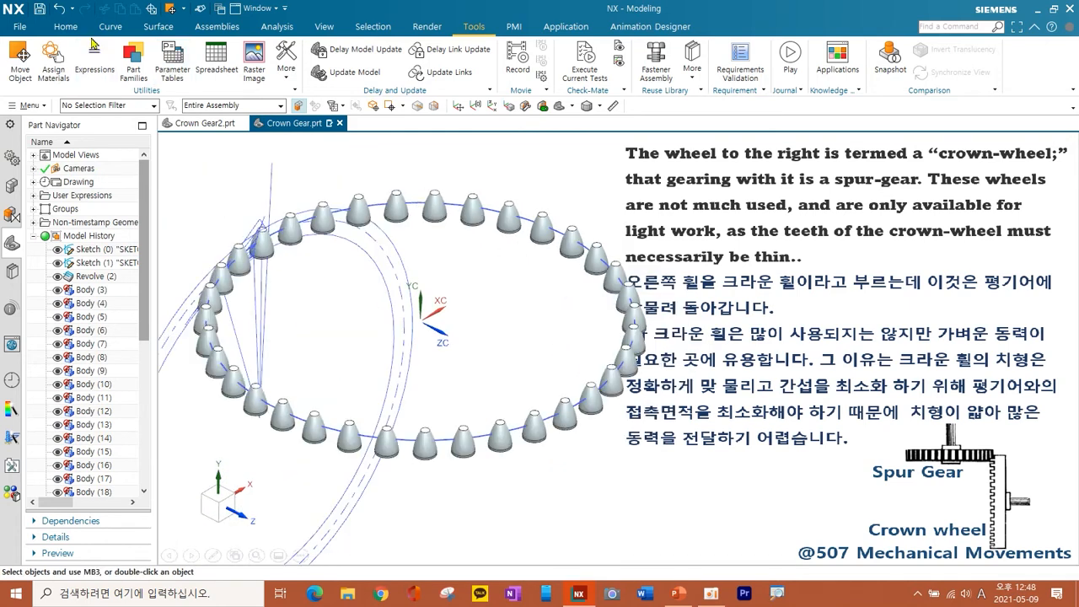
left_click(68, 26)
left_click(61, 61)
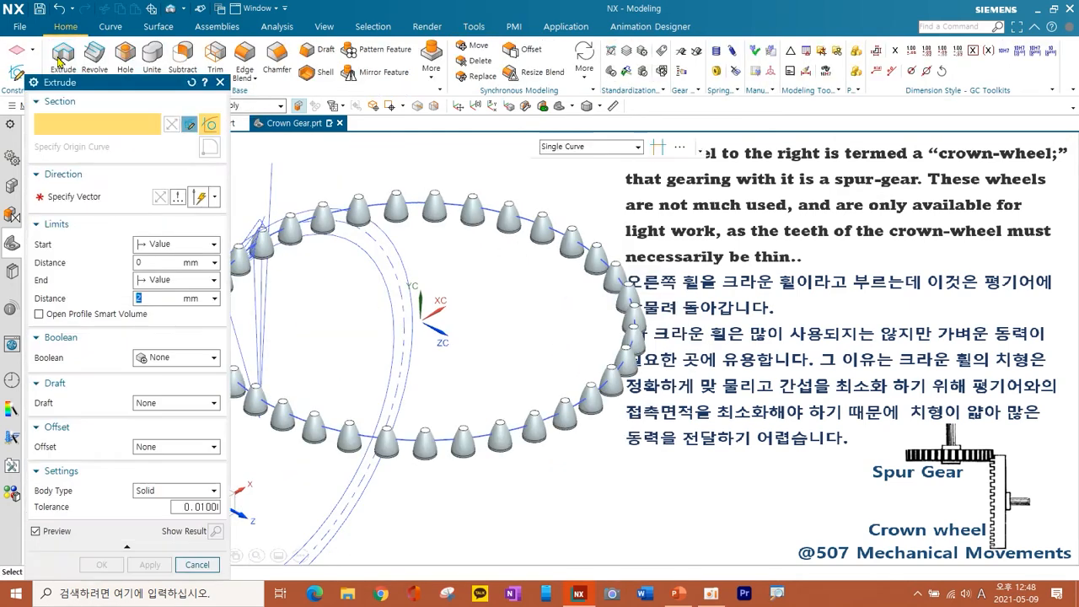
left_click(492, 210)
middle_click_drag(487, 216, 418, 264)
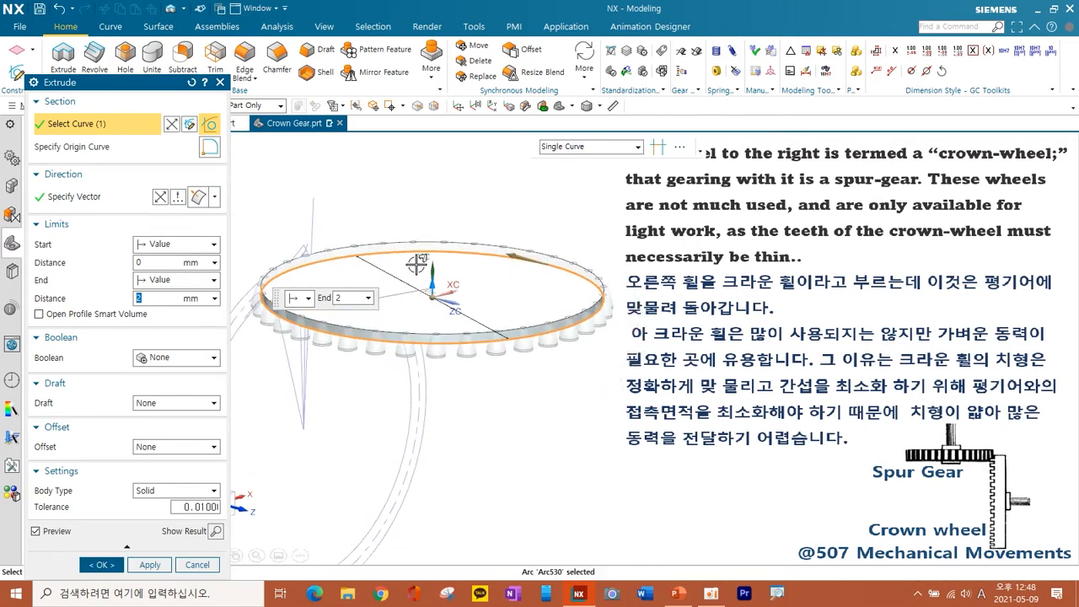
left_click(160, 197)
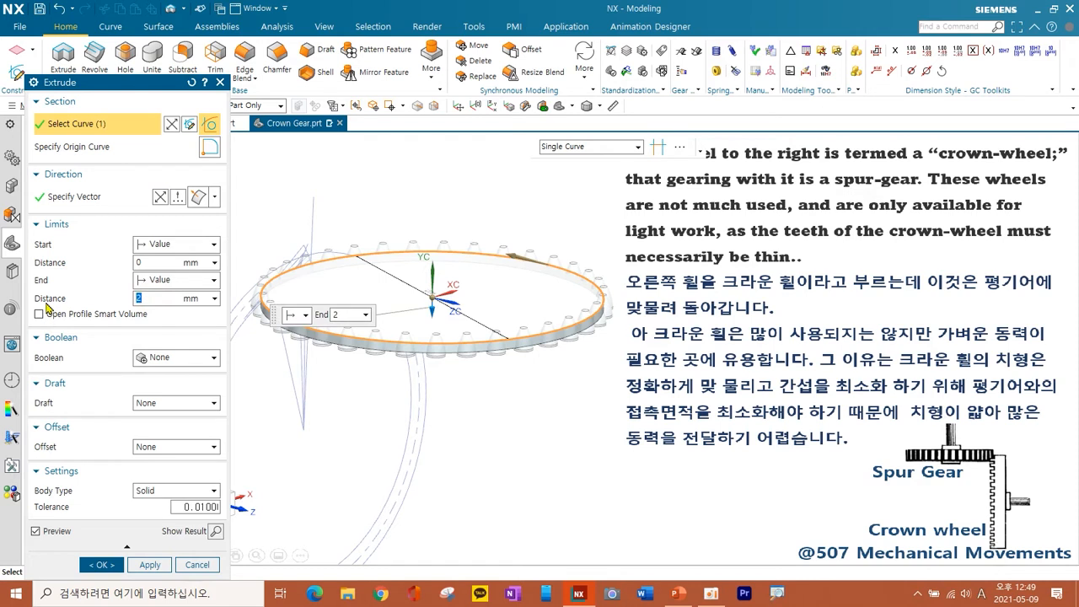
- Set the extrusion's start distance to 2.5 mm and its end distance to 15 mm
left_click(157, 263)
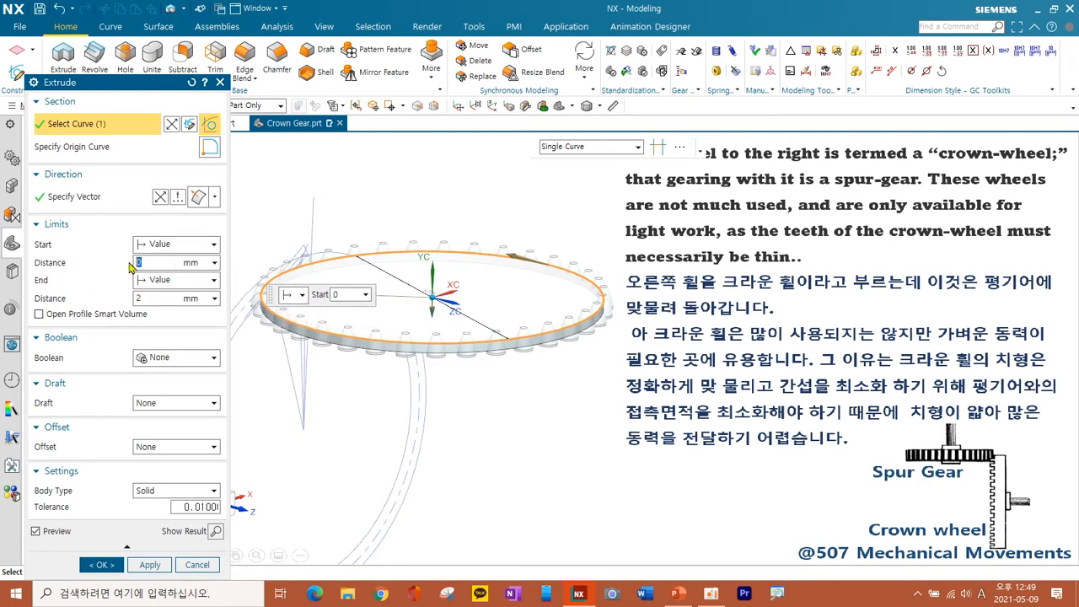
key("Return")
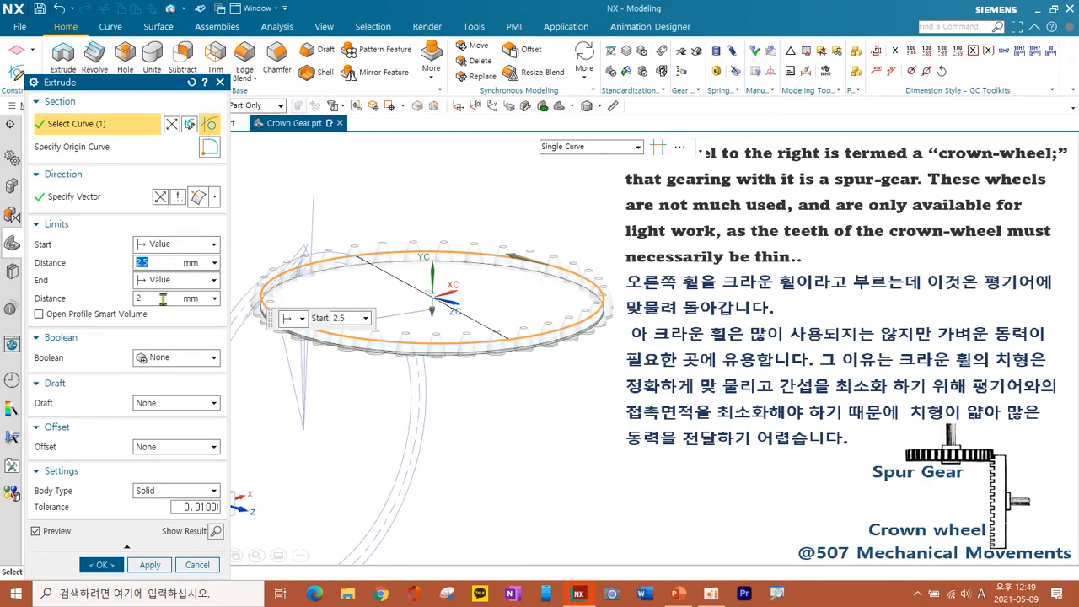
left_click(163, 298)
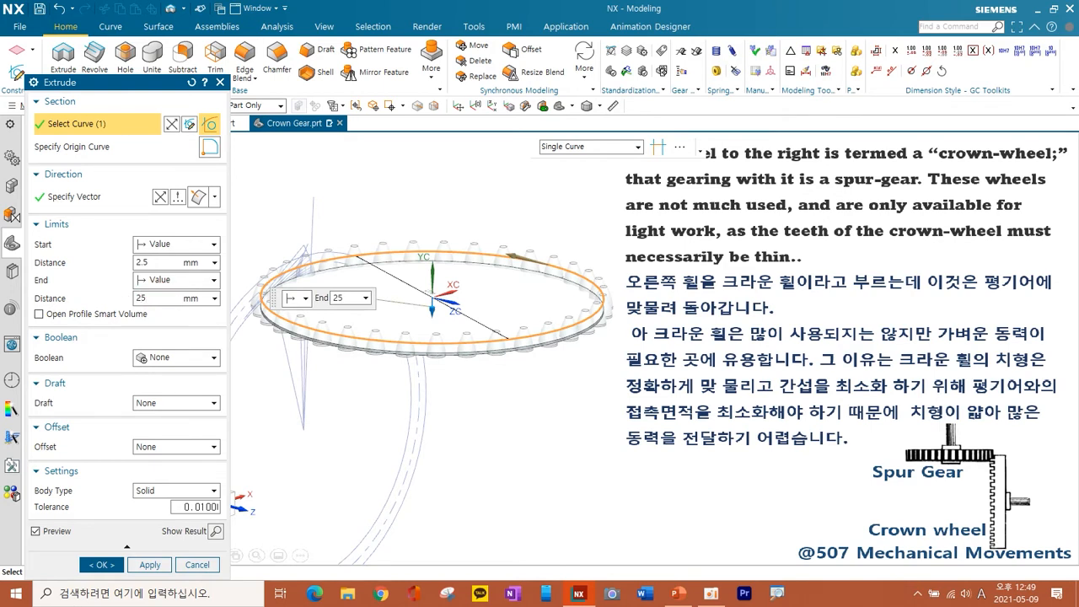
type("20")
key("Return")
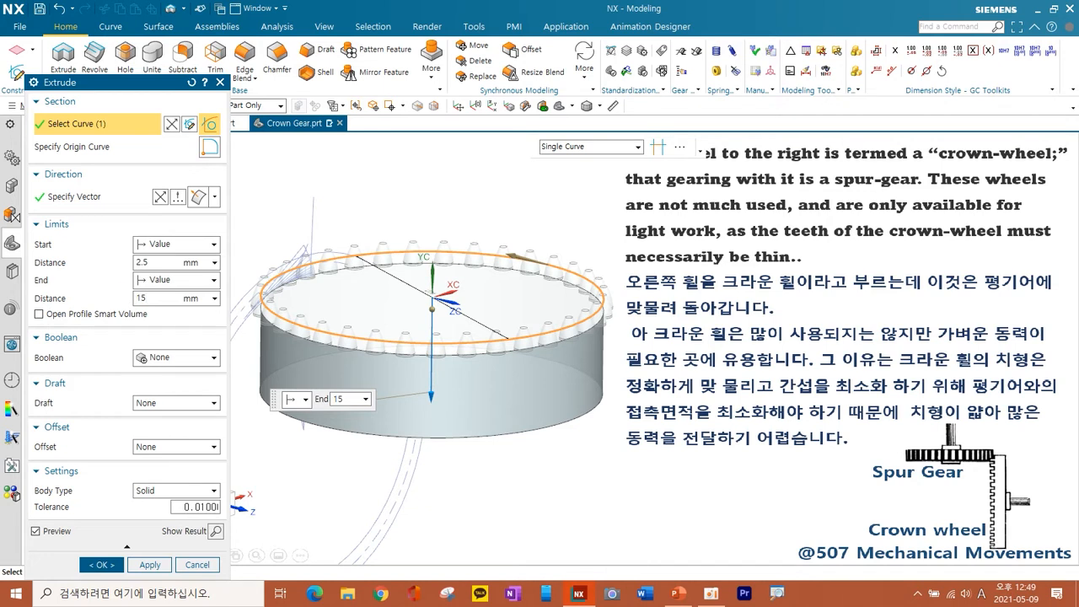
type("15")
key("Return")
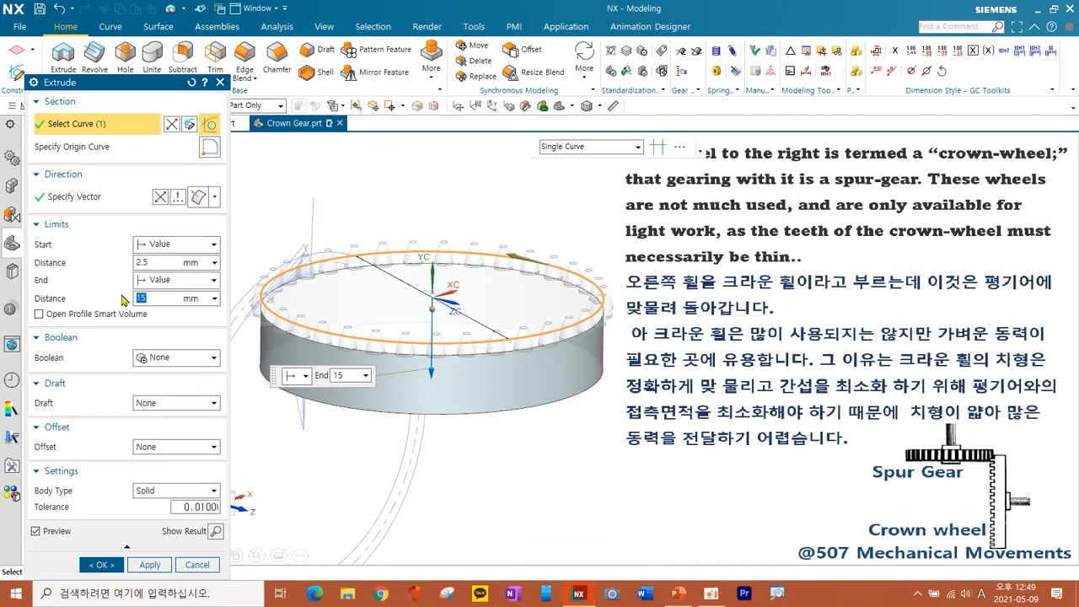
- Add a single-sided offset of 2.5 mm to the extrusion and create the wheel disc as a separate body
left_click(158, 447)
left_click(158, 472)
double_click(169, 446)
type("2")
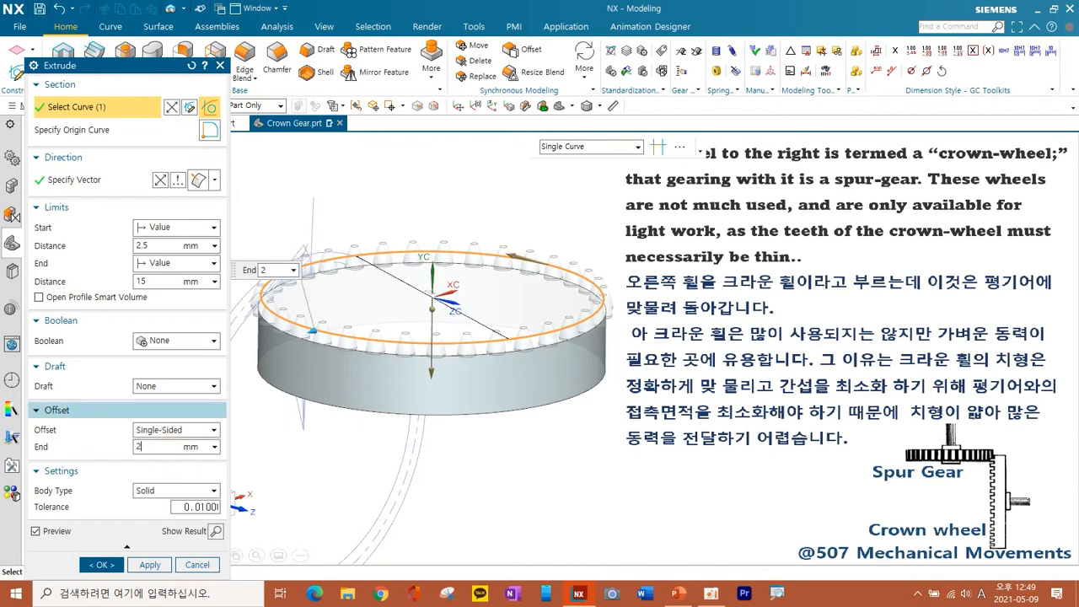
type(".5")
key("Return")
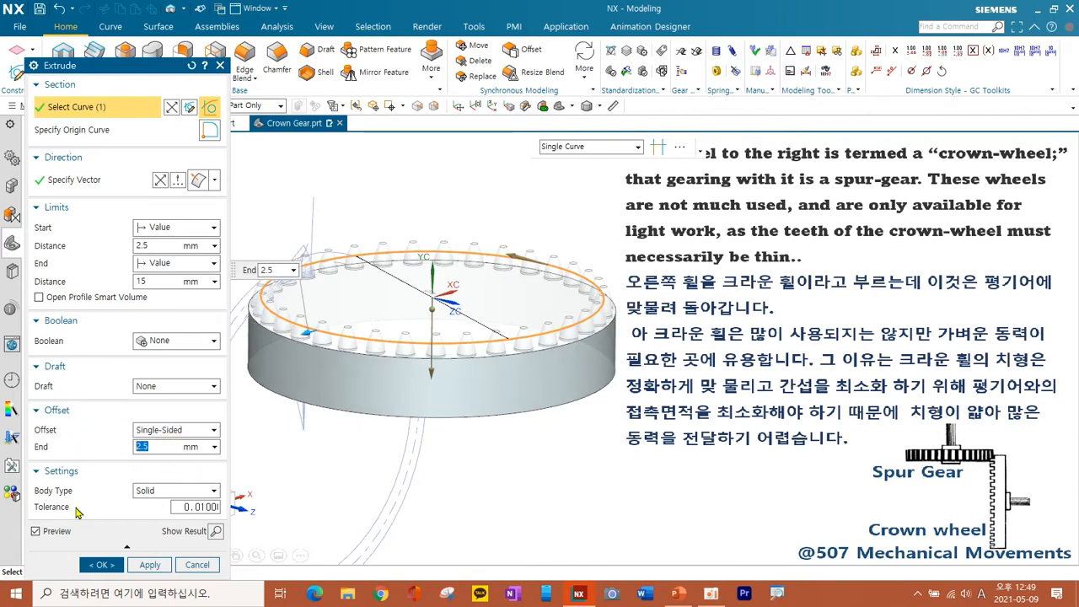
left_click(101, 565)
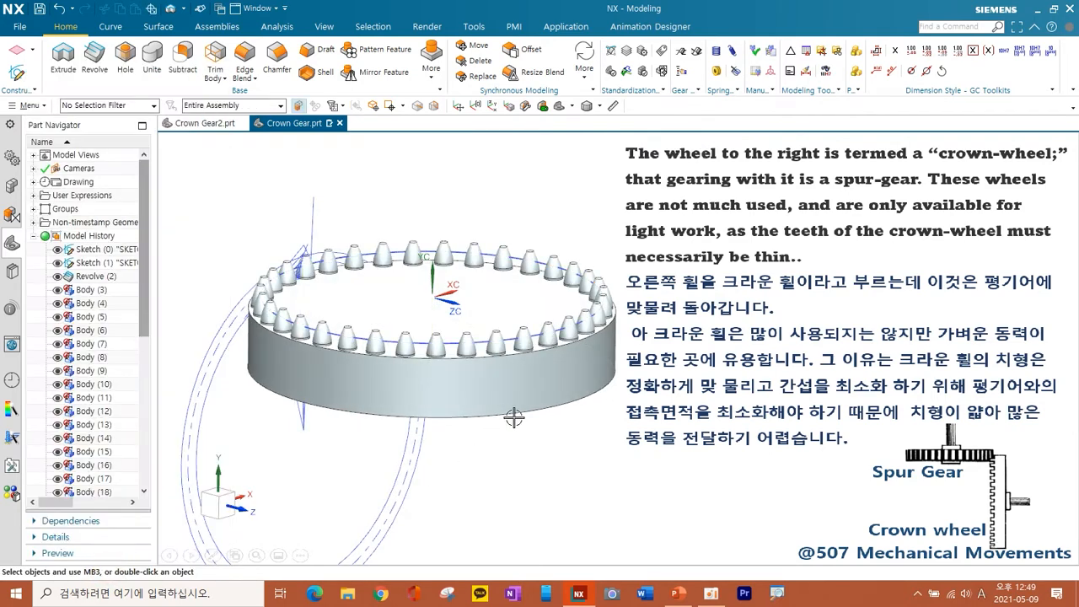
- Unite the wheel disc as the target with all the tooth bodies as tools
middle_click_drag(517, 406, 512, 377)
left_click(152, 66)
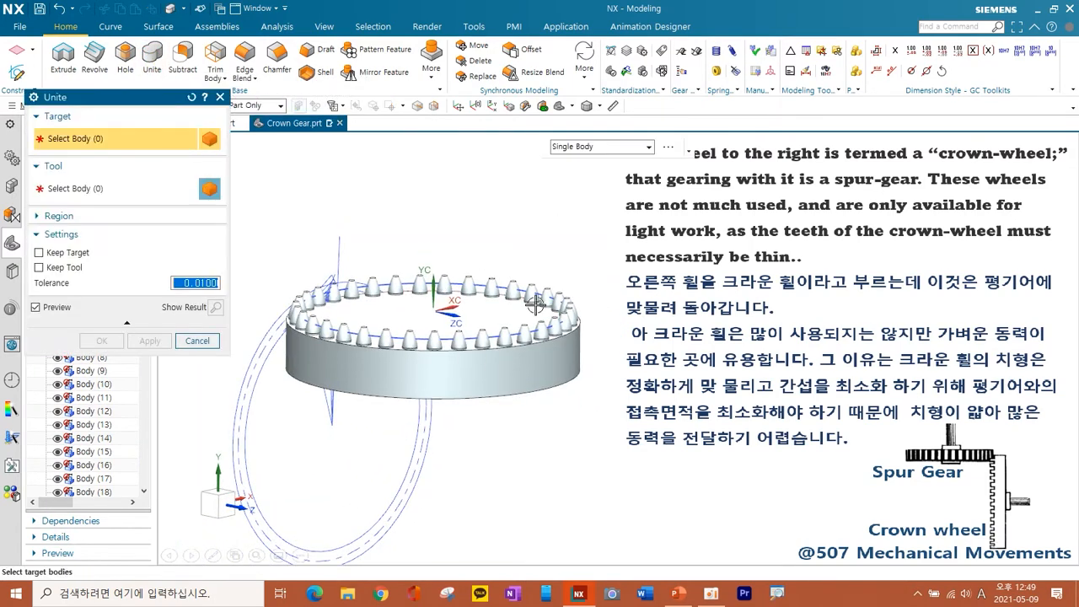
left_click(525, 369)
scroll(524, 368, "down", 2)
left_click_drag(305, 250, 614, 392)
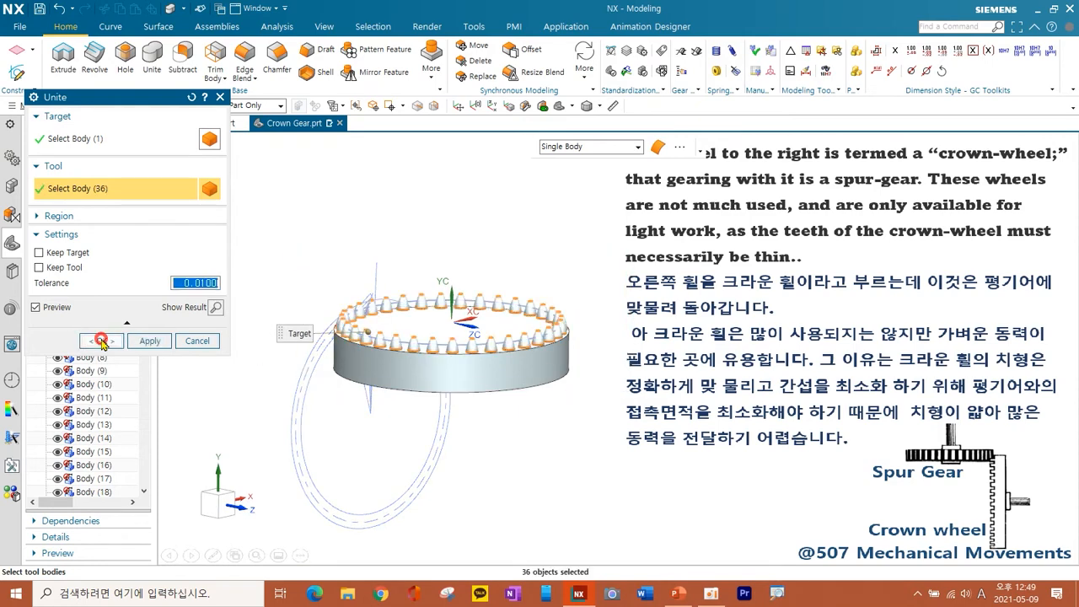
left_click(101, 340)
- Chamfer the lower outer edge of the wheel disc symmetrically by 5 mm
middle_click_drag(445, 362, 432, 341, "shift")
left_click(275, 57)
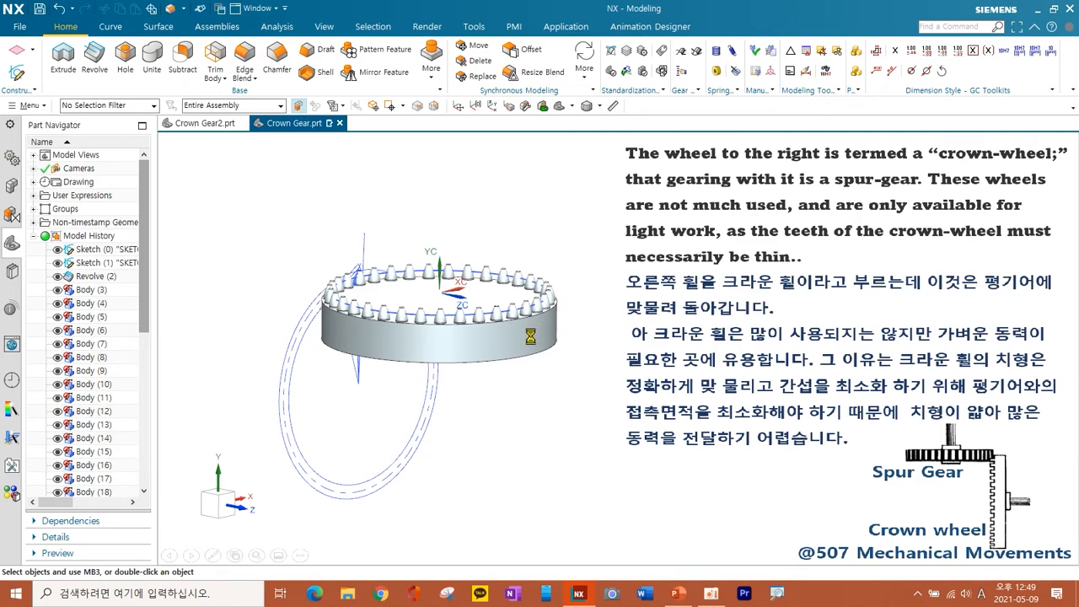
scroll(532, 337, "down", 3)
left_click(538, 373)
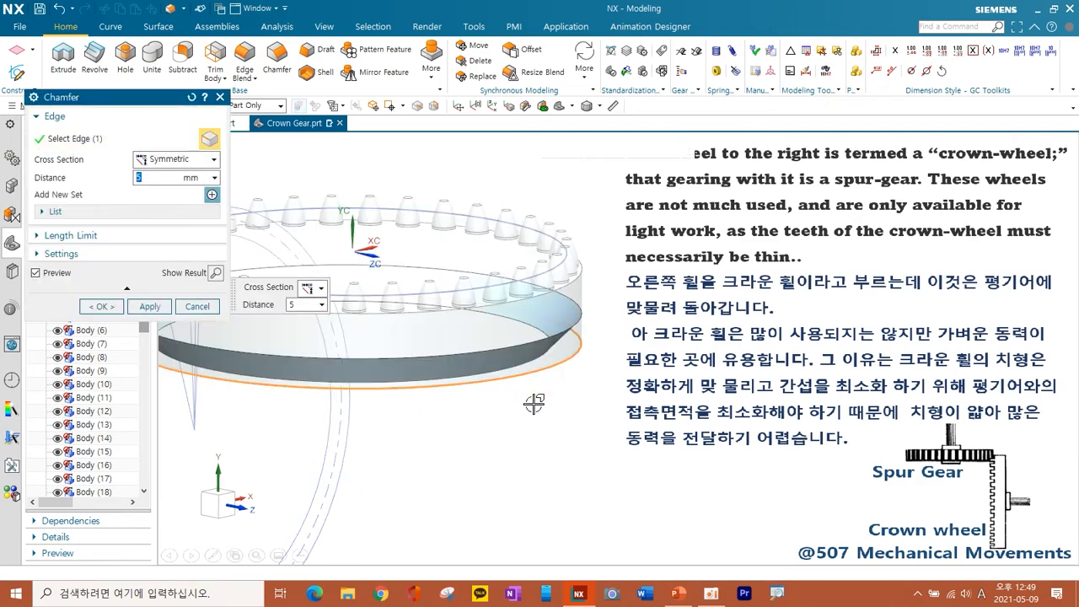
left_click(150, 307)
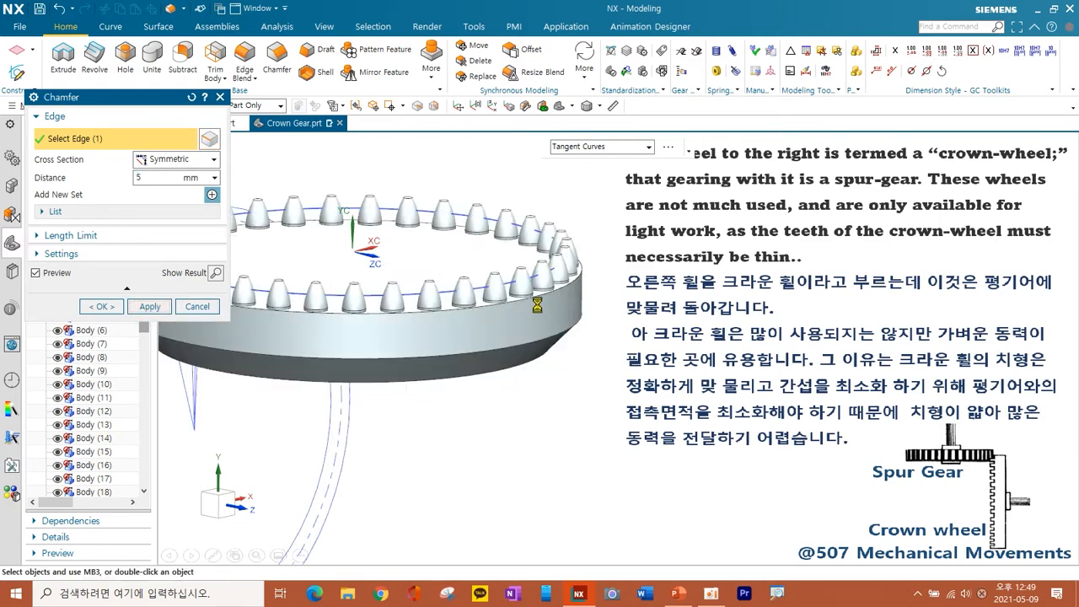
scroll(531, 316, "down", 2)
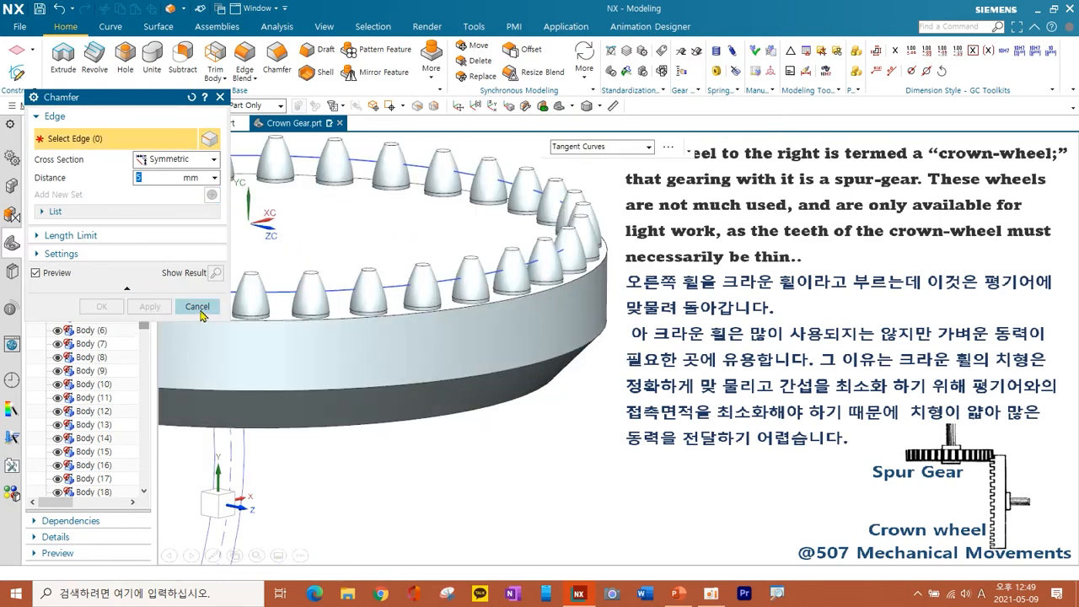
left_click(197, 307)
- Save the crown gear part
scroll(462, 354, "down", 5)
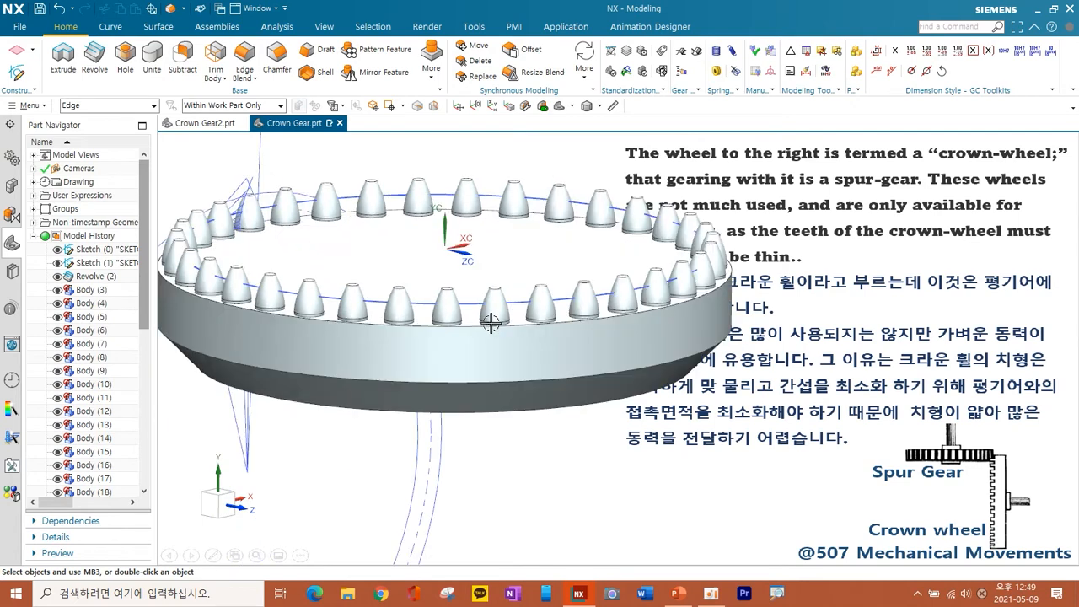
mouse_move(461, 323)
middle_mouse_down()
mouse_move(414, 329)
mouse_move(463, 339)
middle_mouse_up()
left_click(39, 8)
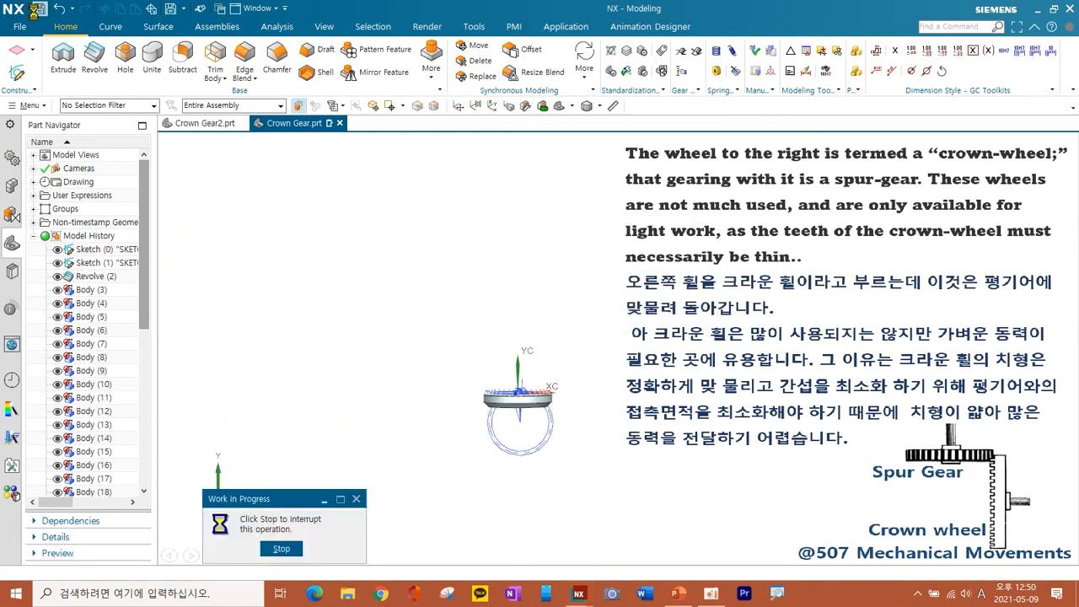
- Turn off the perspective display of the model
middle_click_drag(541, 414, 501, 357, "shift")
scroll(492, 334, "up", 4)
scroll(491, 329, "up", 1)
left_click(325, 26)
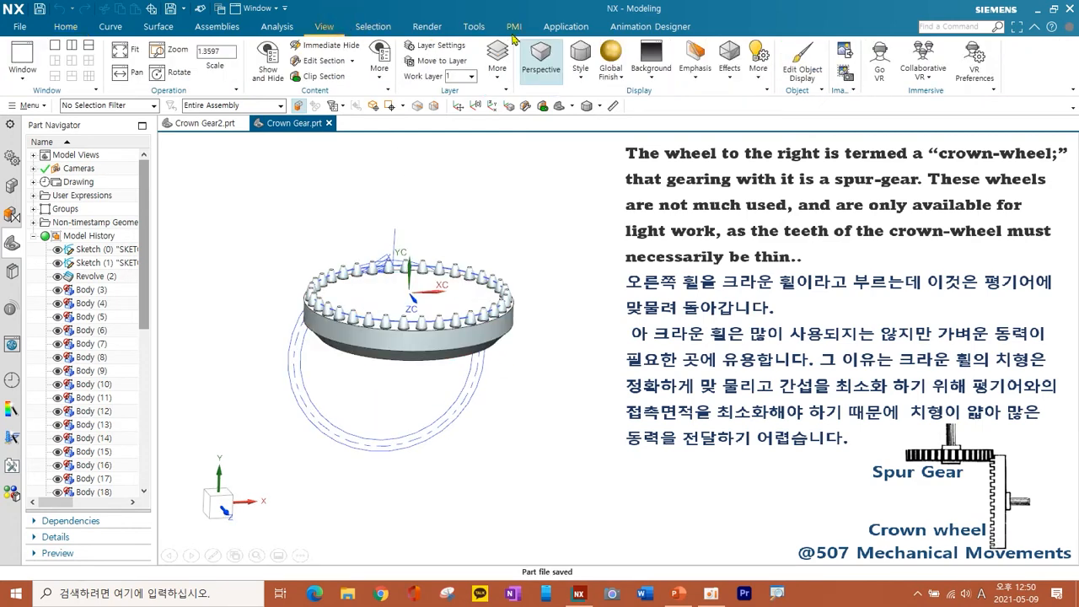
left_click(536, 55)
left_click(66, 26)
middle_click_drag(403, 290, 492, 297)
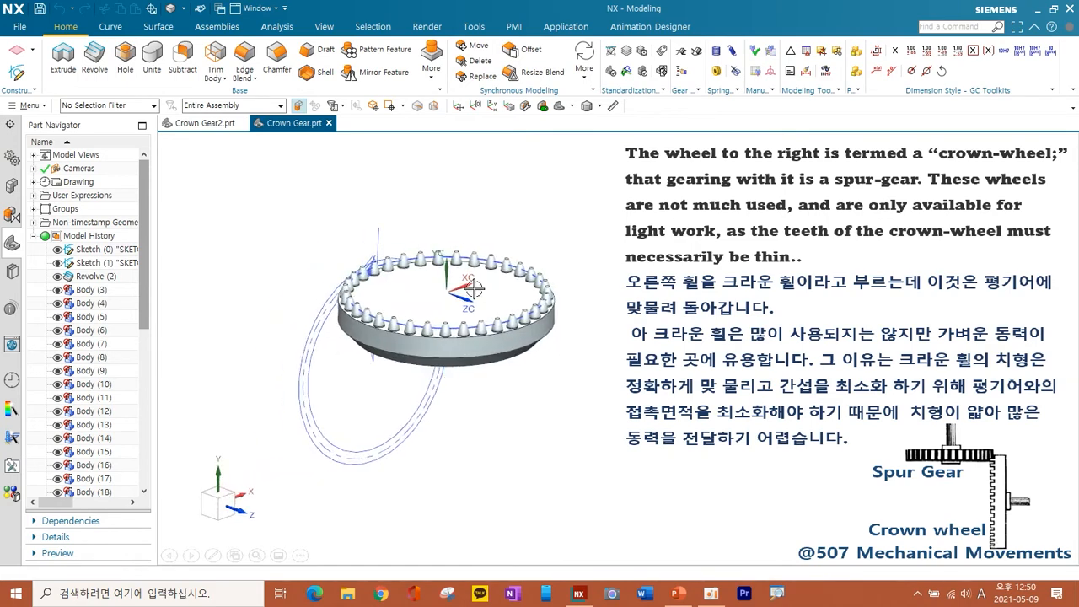
- Hide the united crown gear body, leaving the spur tooth and wheel circle sketches displayed
scroll(492, 297, "up", 2)
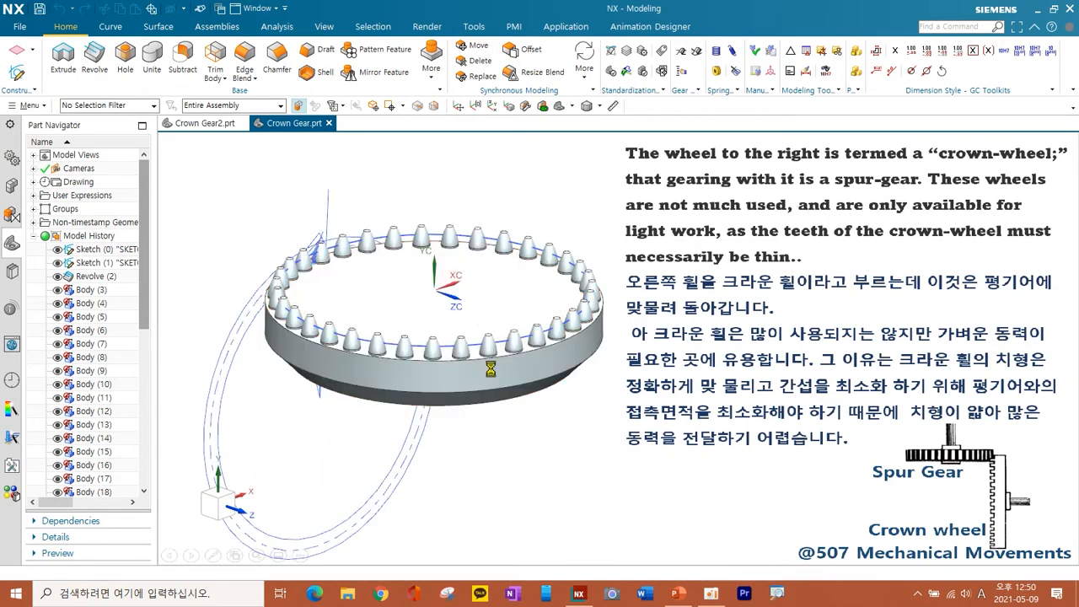
key("ctrl+b")
left_click(484, 299)
middle_click(484, 299)
scroll(361, 310, "up", 4)
middle_click_drag(403, 336, 406, 335, "shift")
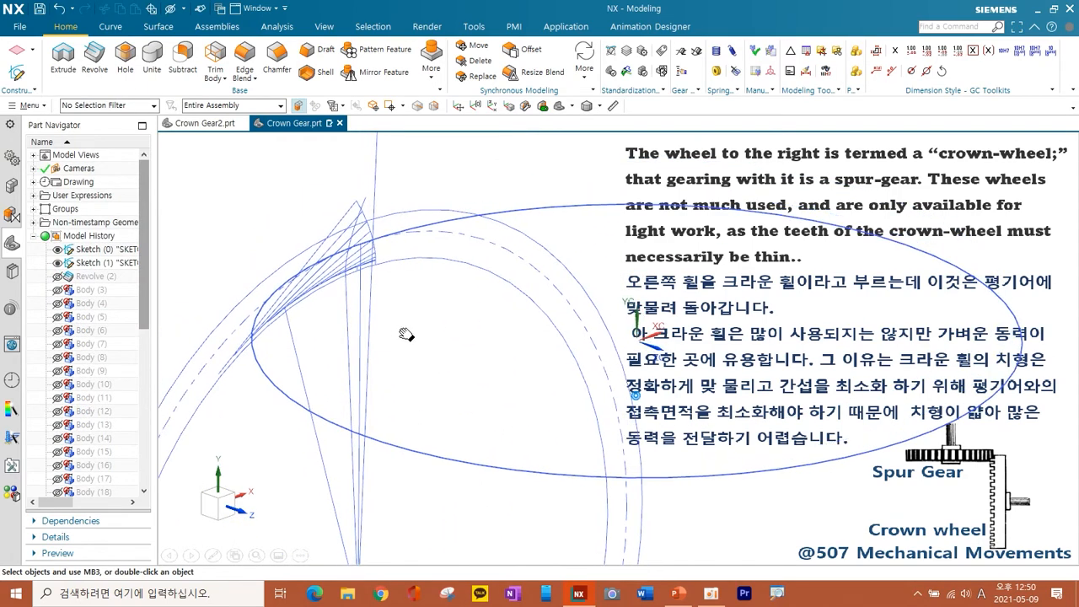
- Start extruding the spur tooth from its tip curve, stopping at intersections, with a symmetric distance of 10 mm
left_click(63, 56)
scroll(361, 263, "up", 2)
scroll(361, 263, "up", 3)
middle_click_drag(371, 265, 442, 380, "shift")
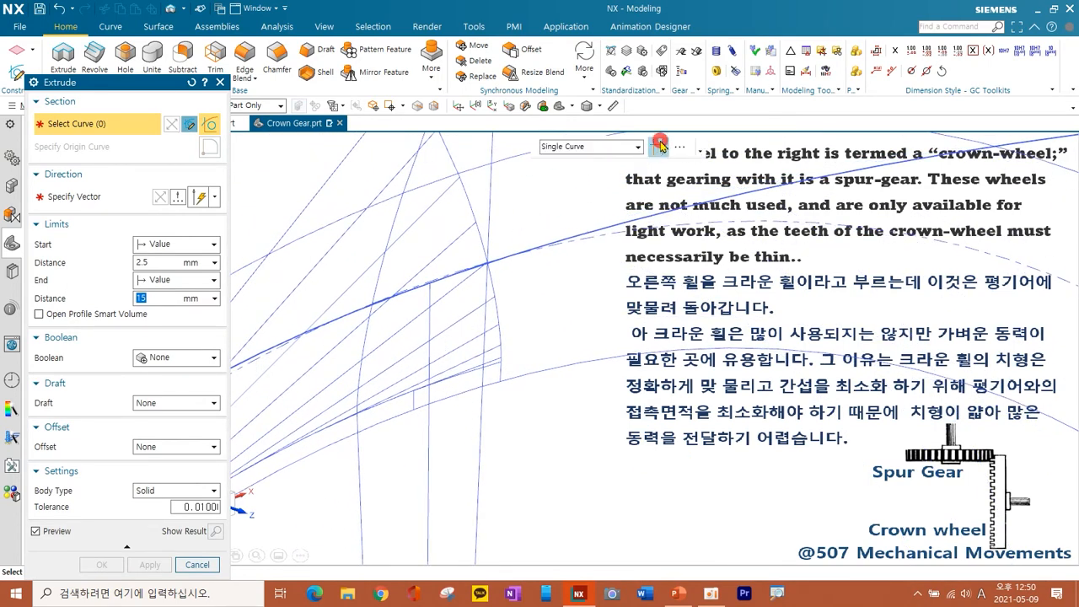
left_click(661, 145)
left_click(421, 181)
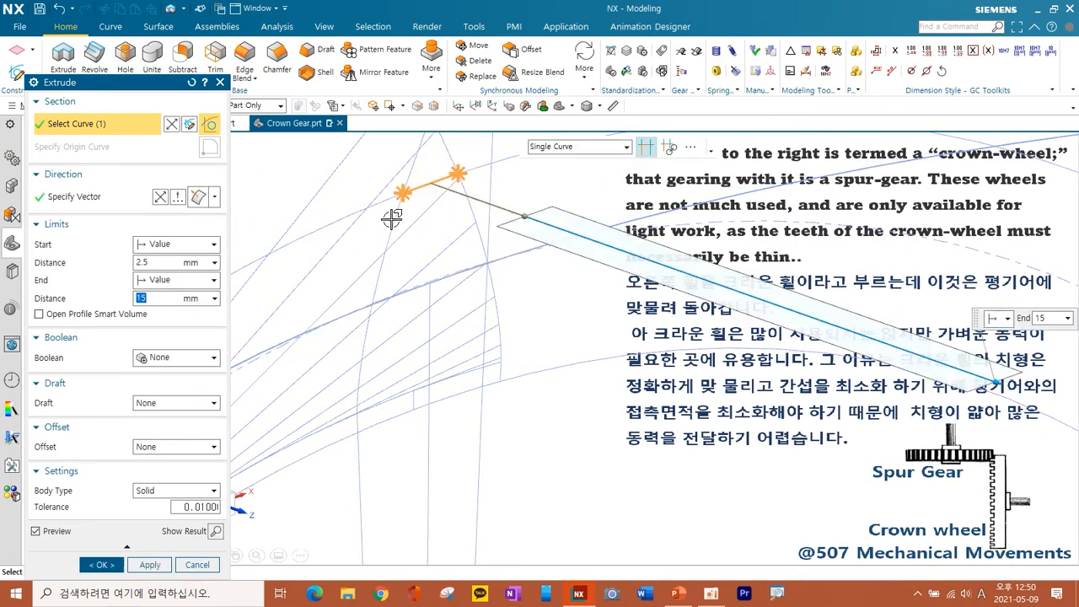
left_click(173, 245)
left_click(169, 274)
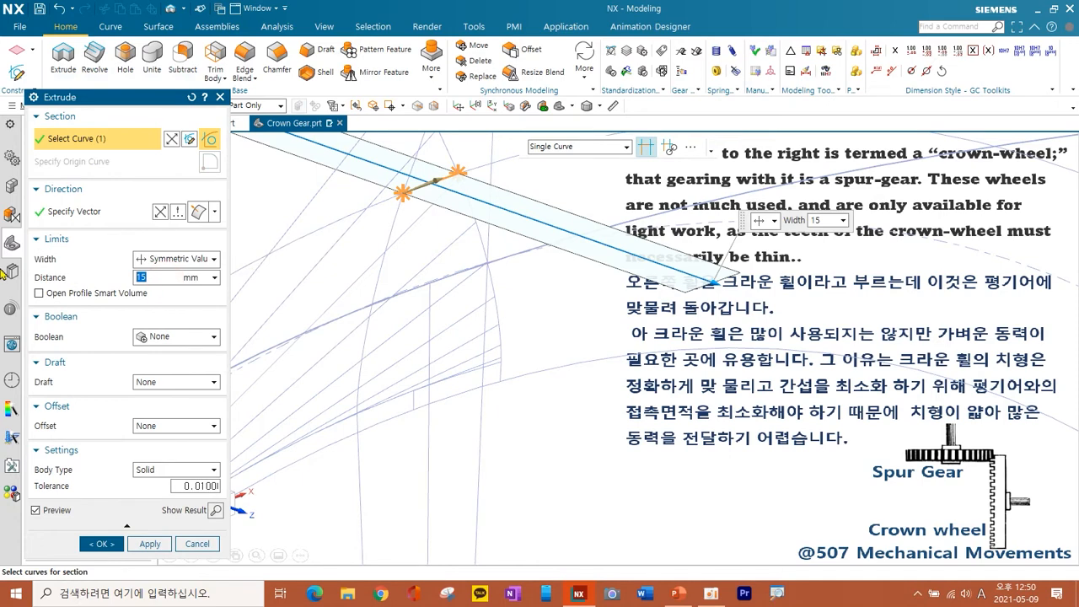
key("Return")
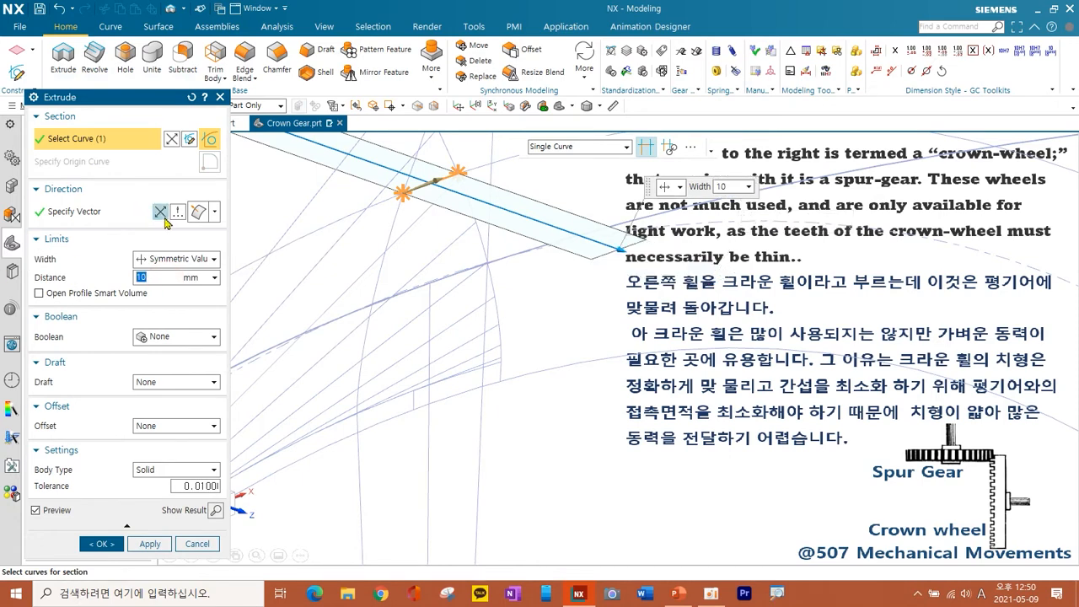
- Add the tooth's first flank spline, the short line below it and the root arc to the extrusion section
left_click(364, 338)
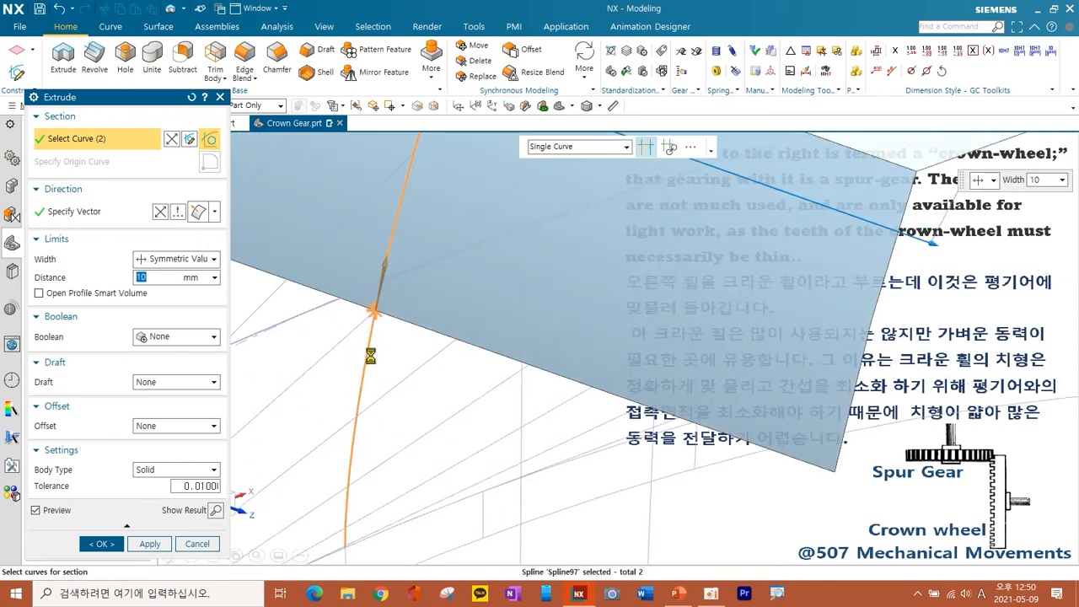
middle_click_drag(362, 424, 399, 361)
scroll(380, 354, "up", 2)
mouse_move(363, 331)
middle_mouse_down("shift")
mouse_move(354, 382)
mouse_move(366, 341)
middle_mouse_up("shift")
scroll(352, 383, "up", 2)
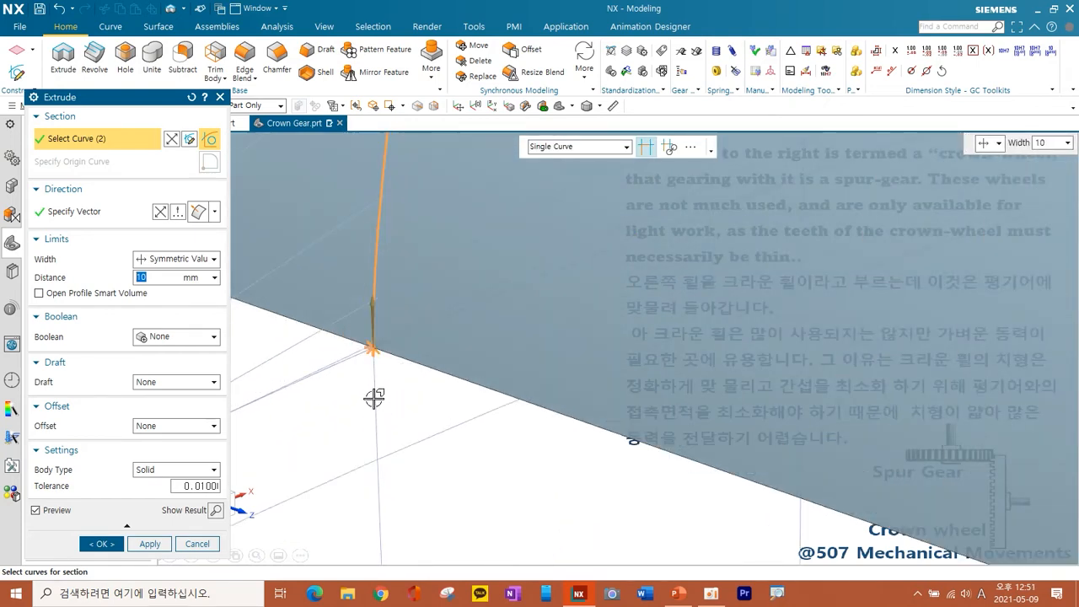
left_click(374, 441)
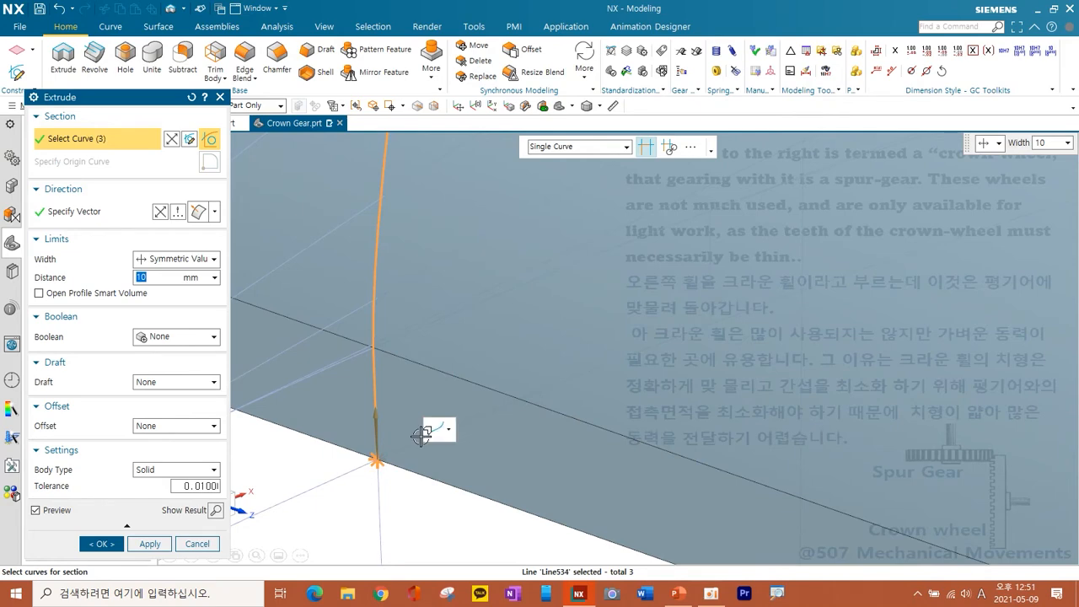
left_click(404, 446)
scroll(455, 417, "down", 6)
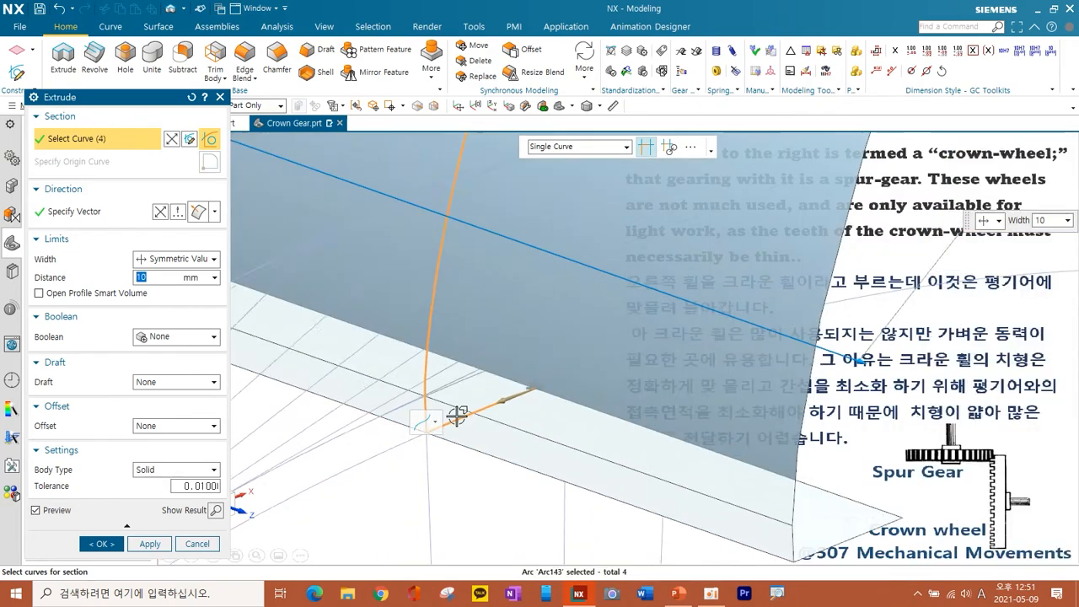
middle_click_drag(544, 385, 489, 391)
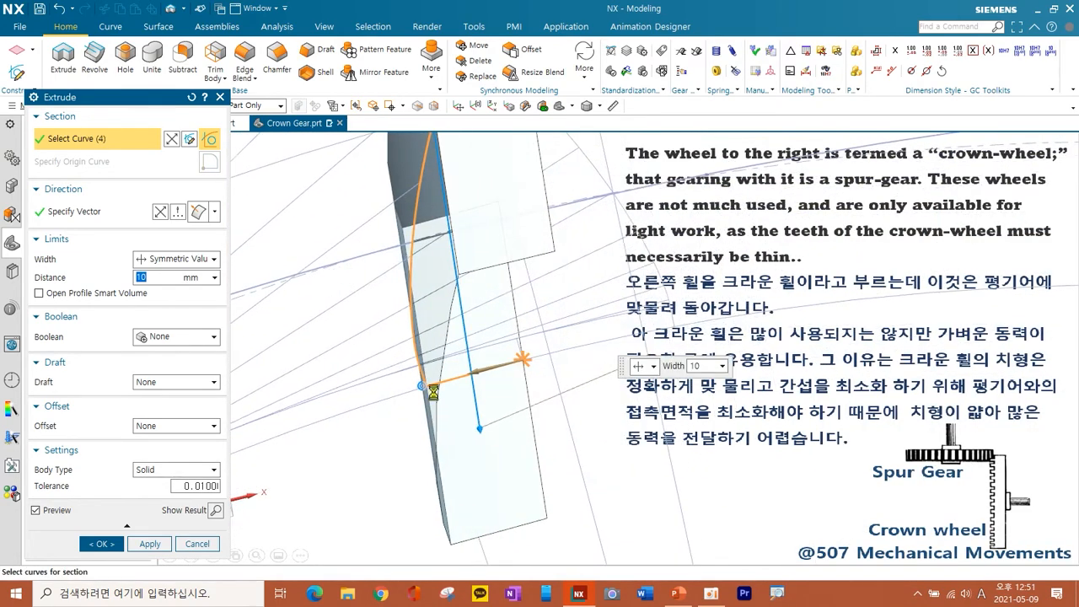
- Add the short root line and the flank spline on the tooth's opposite side to the extrusion section
scroll(463, 338, "up", 4)
middle_click_drag(463, 338, 527, 349)
middle_click_drag(607, 305, 595, 318)
mouse_move(716, 279)
middle_mouse_down()
mouse_move(643, 301)
mouse_move(563, 283)
mouse_move(472, 354)
middle_mouse_up()
scroll(557, 360, "up", 3)
left_click(590, 332)
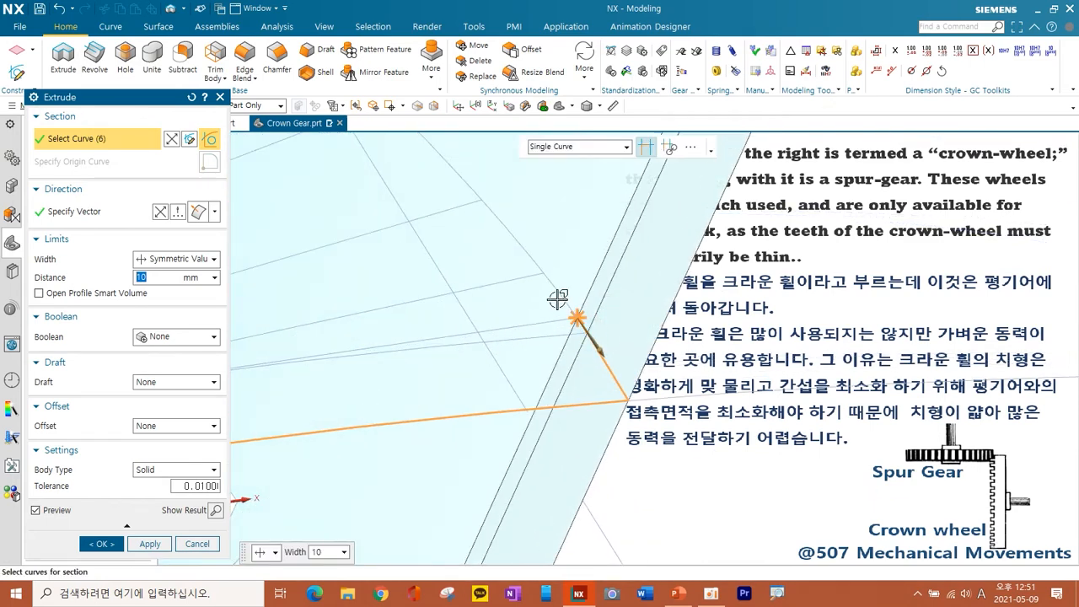
left_click(551, 288)
left_click(509, 226)
mouse_move(489, 211)
middle_mouse_down()
mouse_move(494, 281)
mouse_move(385, 261)
mouse_move(464, 338)
middle_mouse_up()
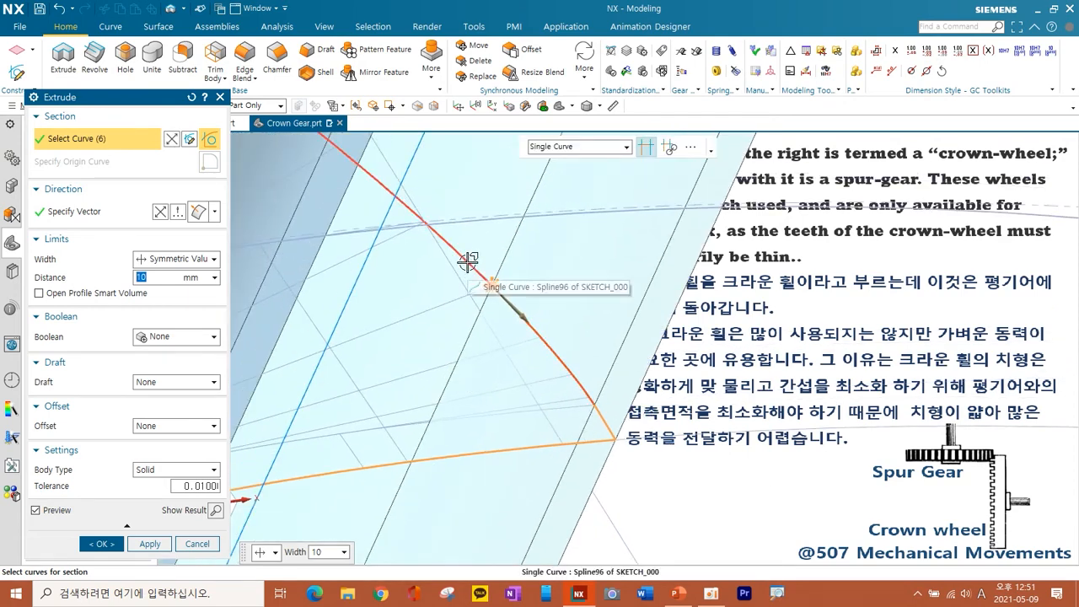
left_click(407, 209)
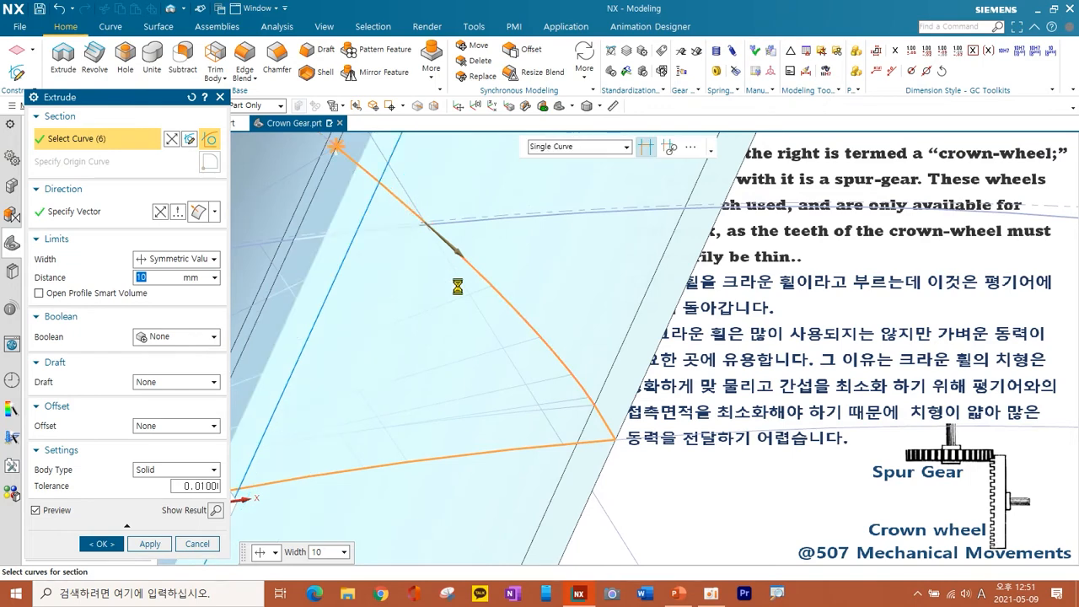
scroll(462, 288, "down", 1)
middle_click_drag(387, 255, 400, 506)
left_click(523, 230)
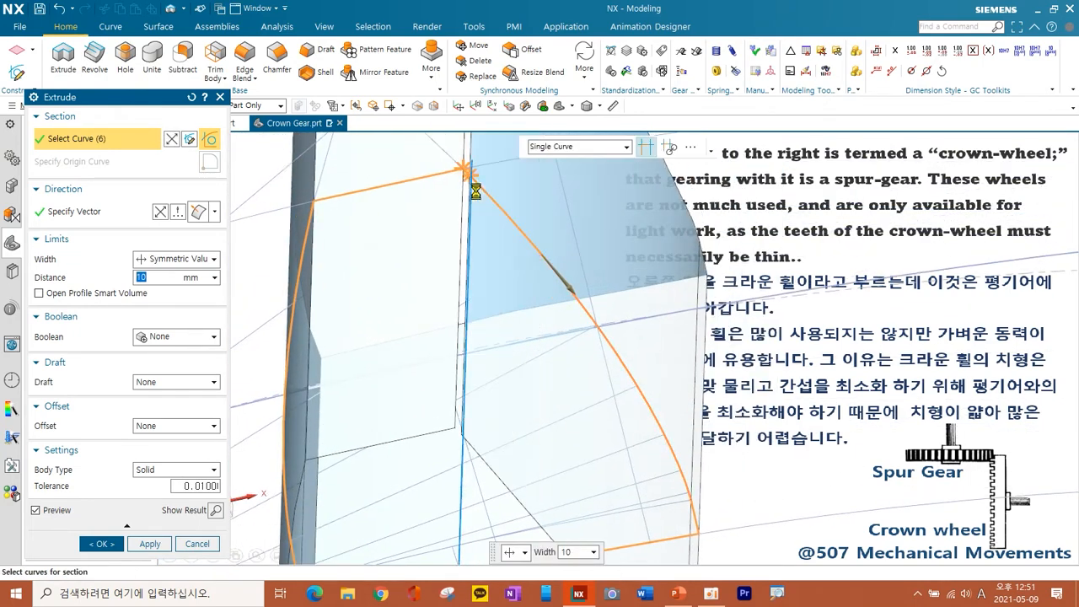
- Check that the section closes at the tooth tip and complete the solid spur tooth extrusion
scroll(469, 183, "up", 7)
scroll(441, 290, "down", 3)
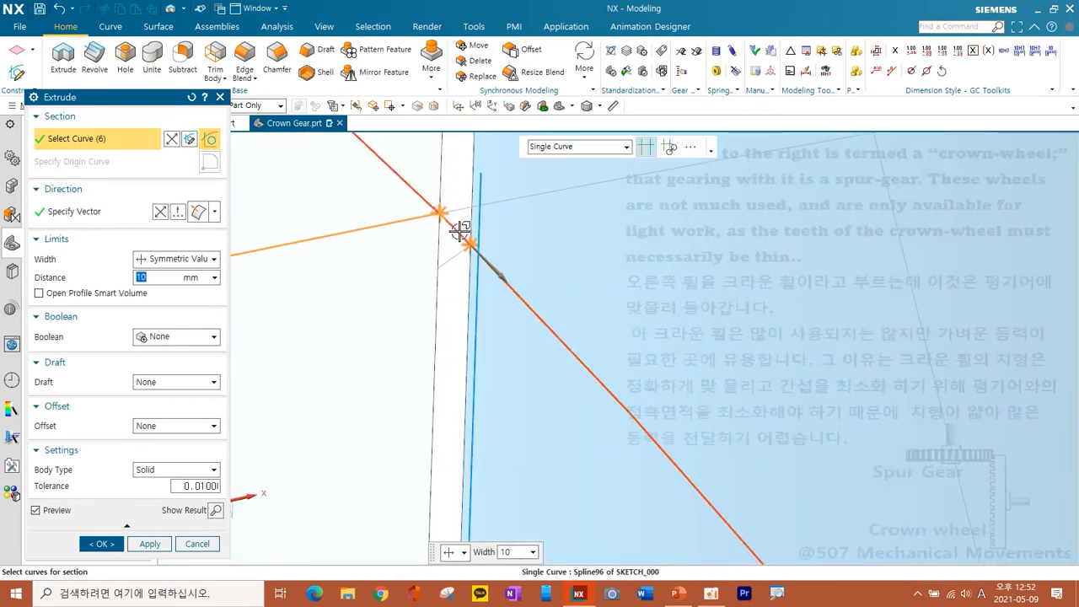
scroll(447, 274, "down", 4)
scroll(447, 276, "down", 5)
middle_click_drag(447, 276, 548, 295)
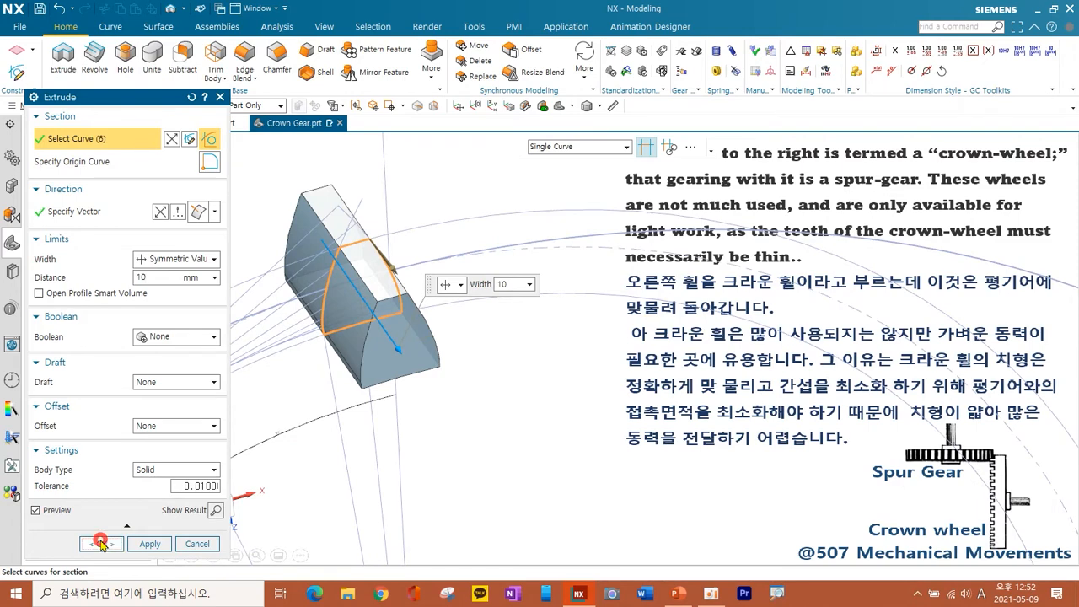
left_click(100, 542)
scroll(441, 374, "down", 3)
middle_click_drag(441, 374, 482, 341)
scroll(442, 349, "up", 4)
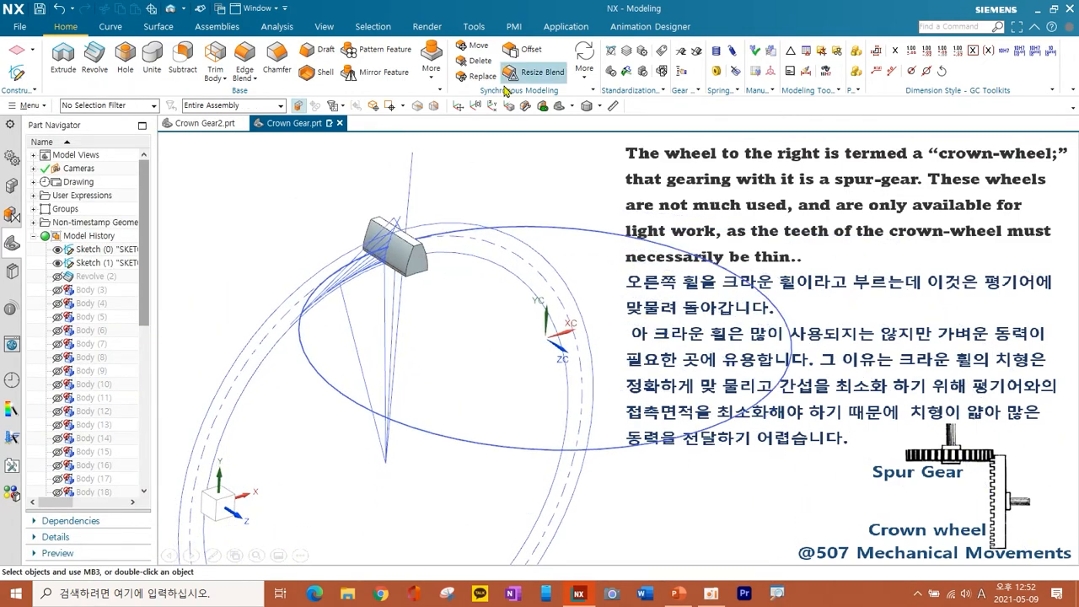
- Copy the spur tooth with Move Object about the Z axis through the spur circle's centre, at 360/35 degrees with 35 copies
left_click(474, 26)
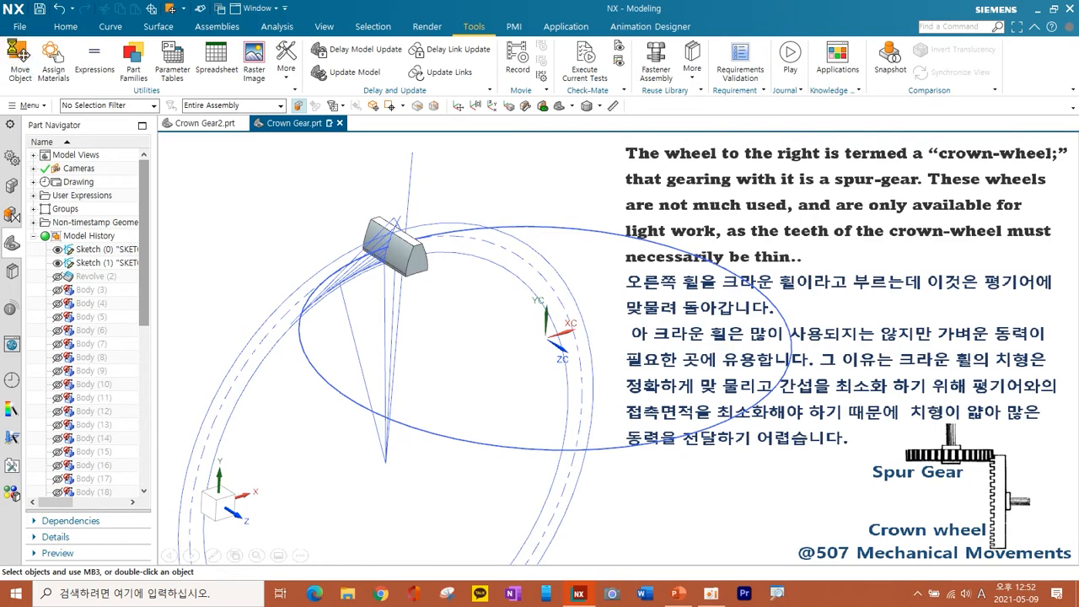
left_click(20, 59)
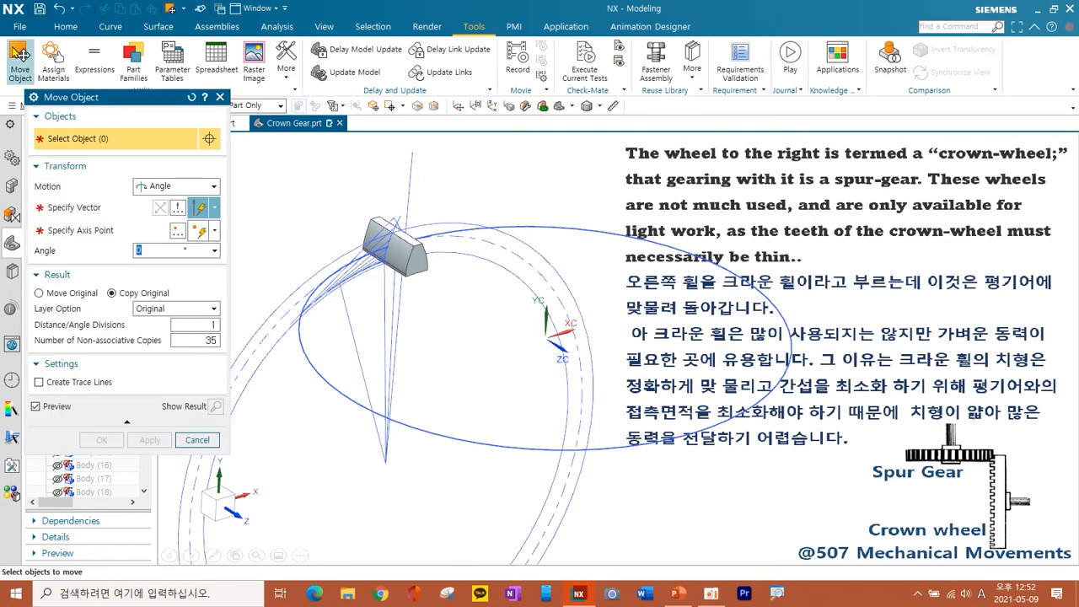
left_click(406, 264)
left_click(63, 208)
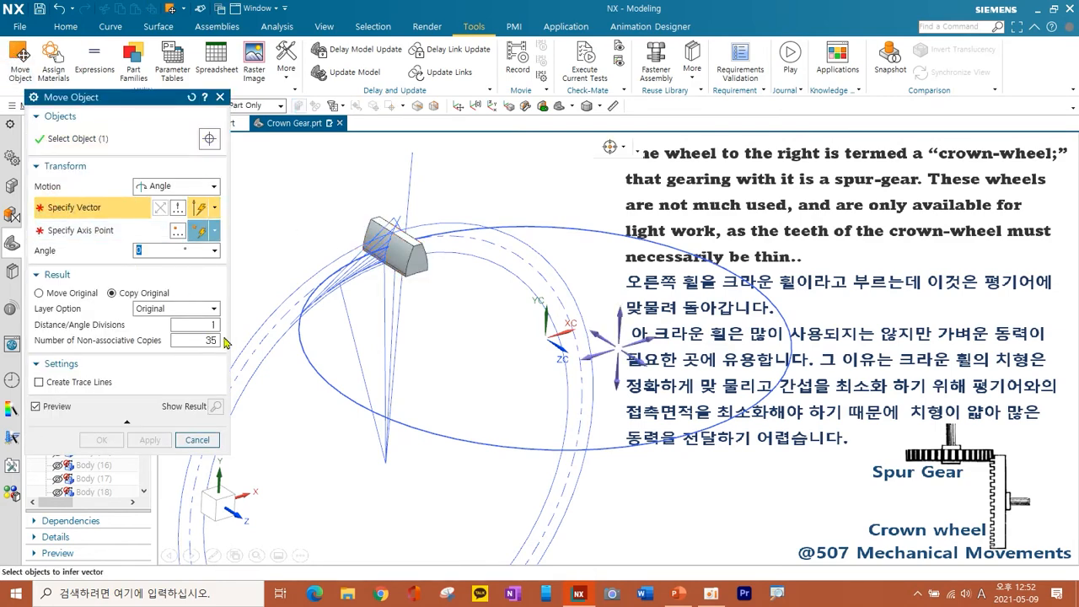
left_click(640, 366)
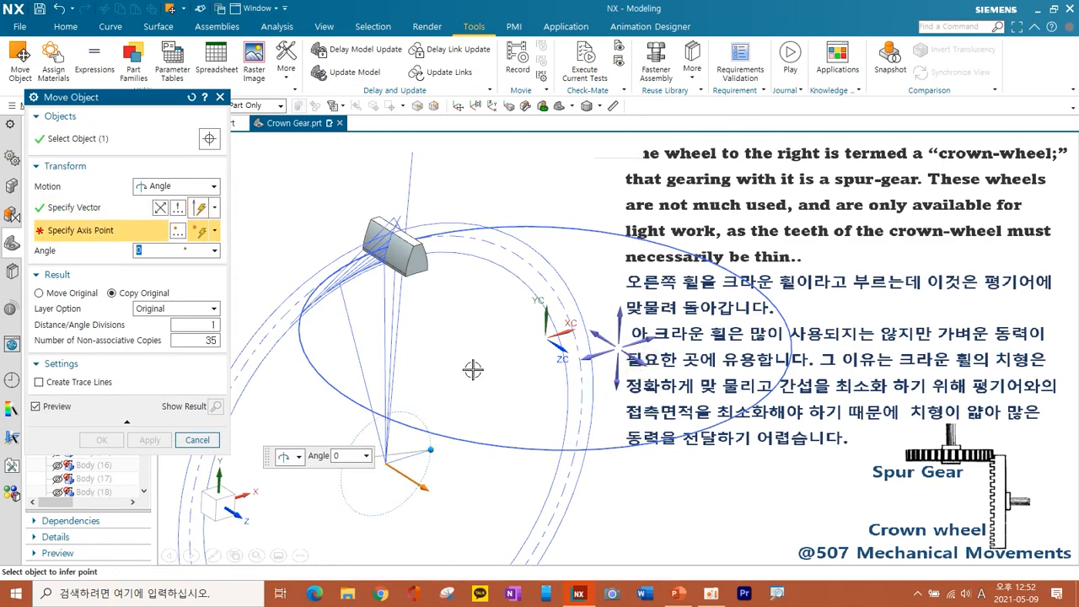
left_click(499, 271)
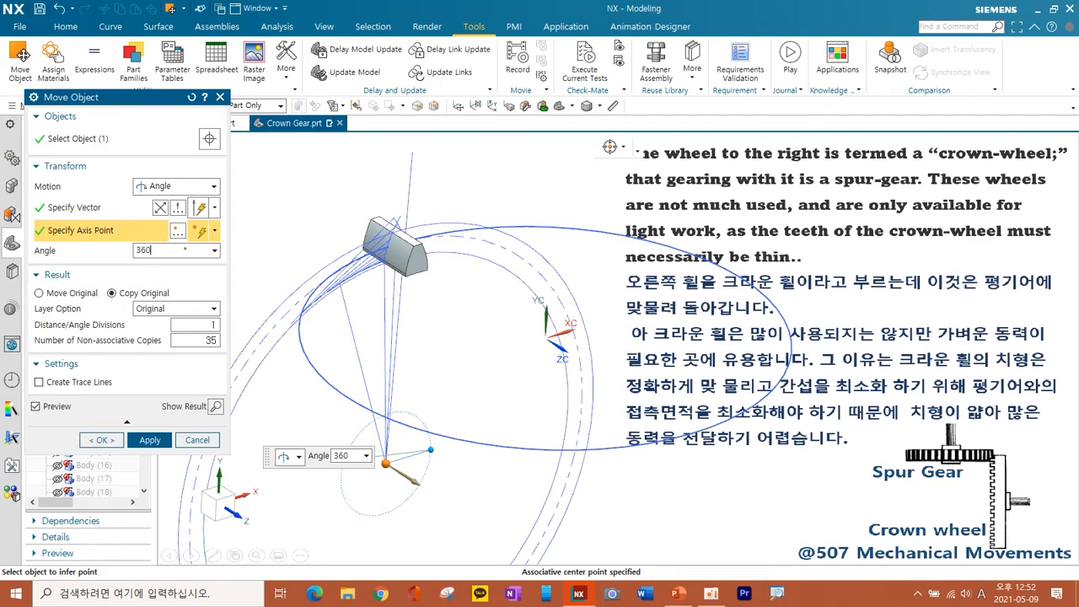
key("Return")
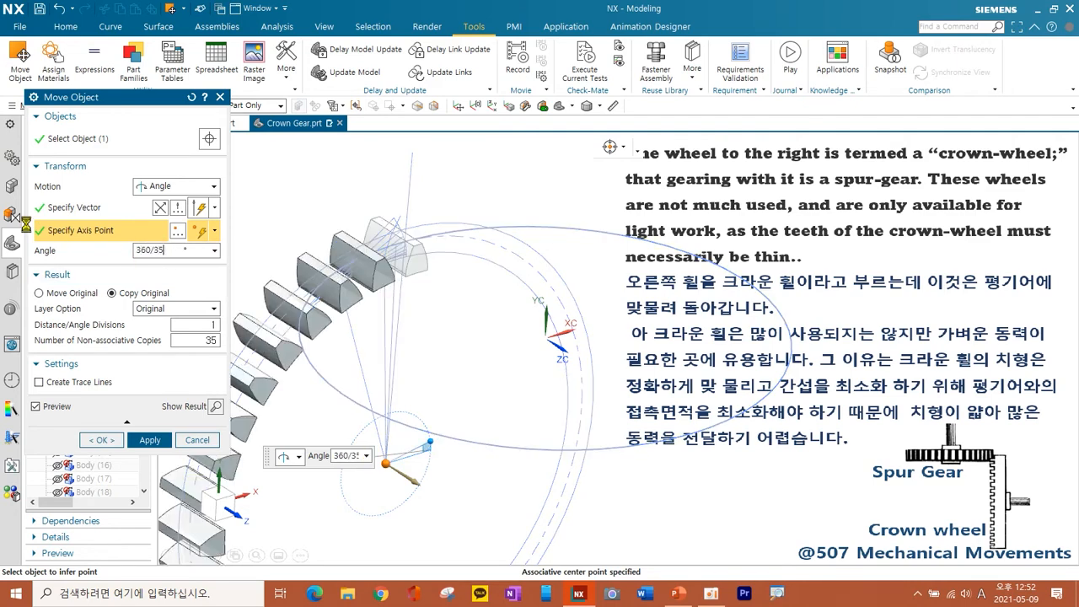
left_click(185, 340)
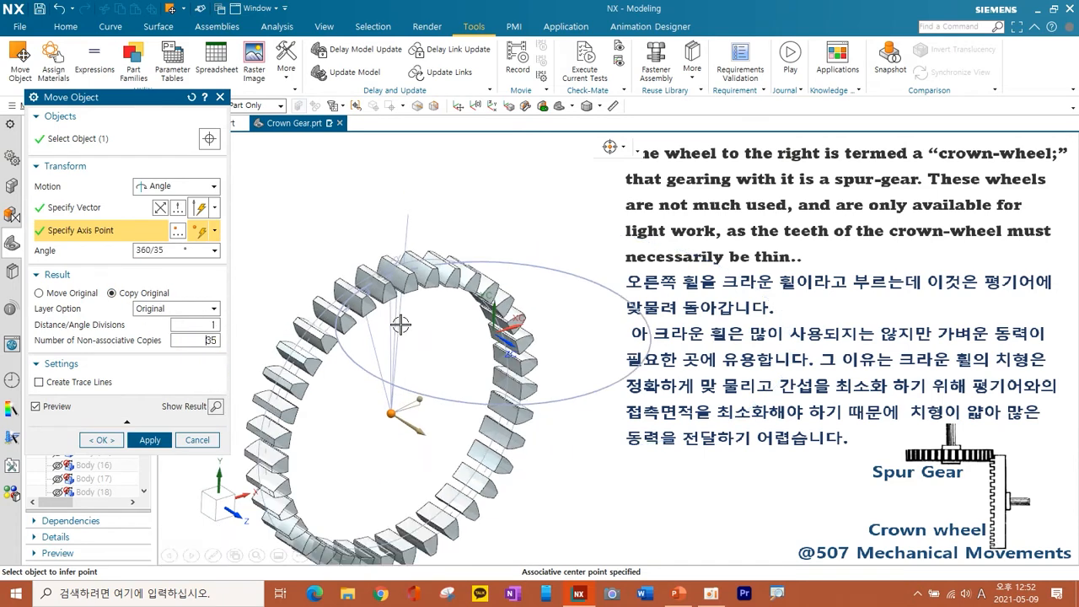
left_click(150, 440)
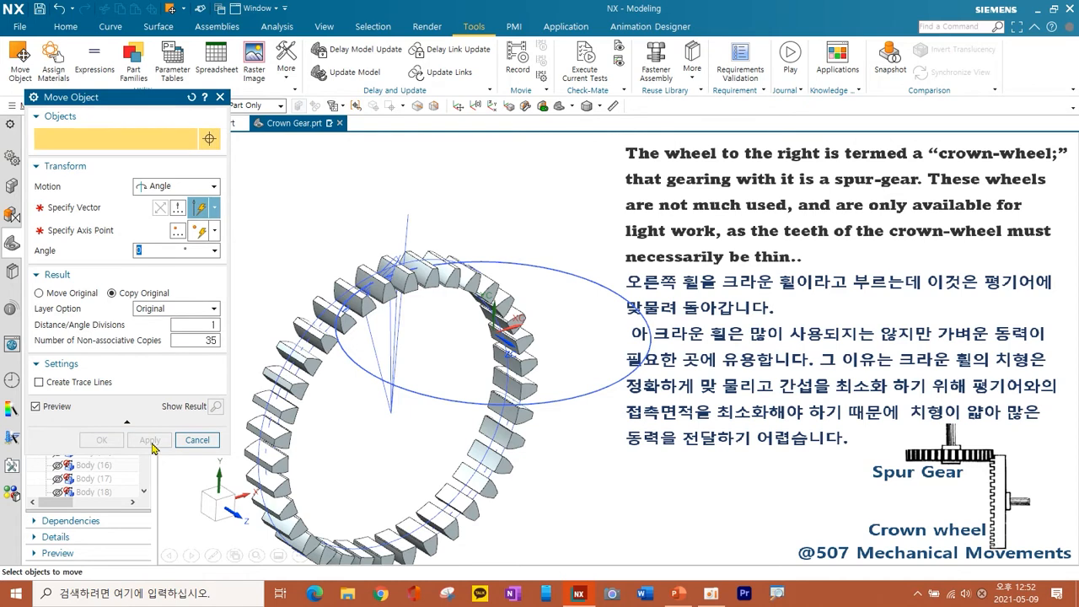
left_click(198, 440)
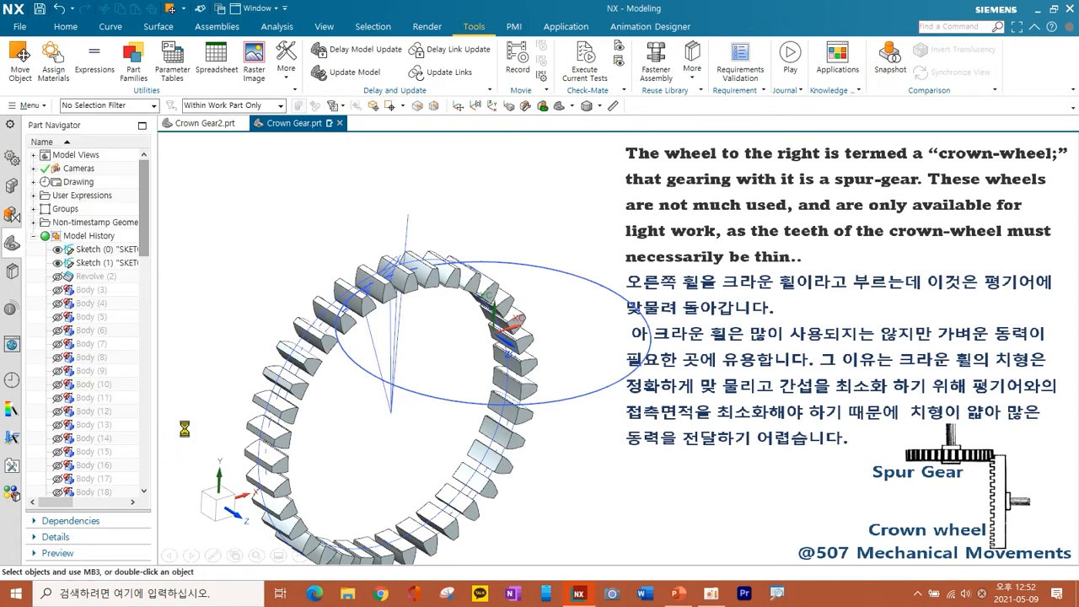
- Extrude the spur gear's 70 mm root circle into a disc with a symmetric distance of 10 mm
left_click(68, 27)
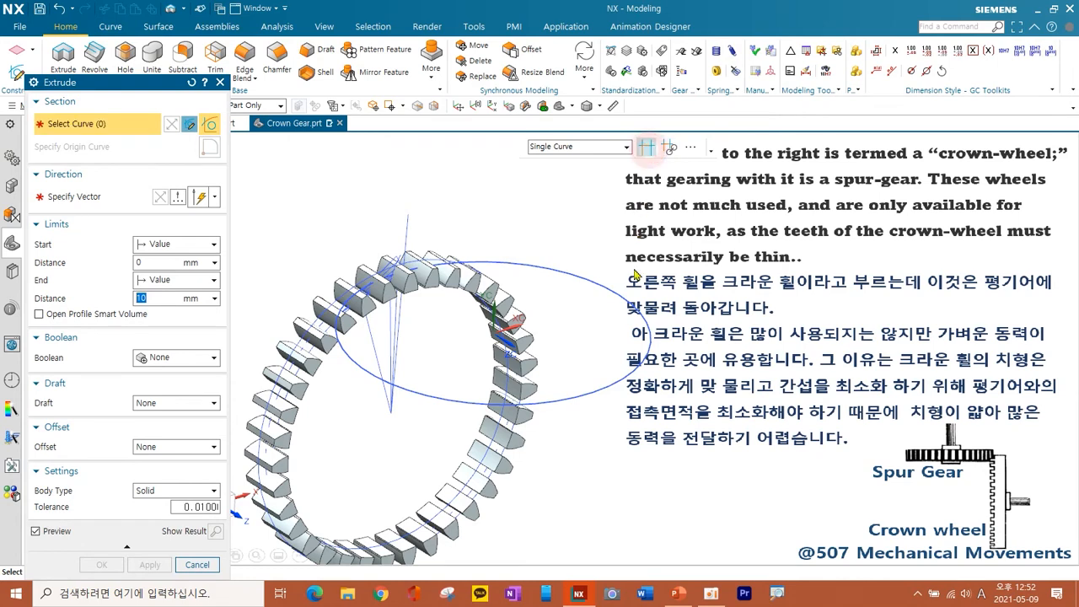
left_click(485, 451)
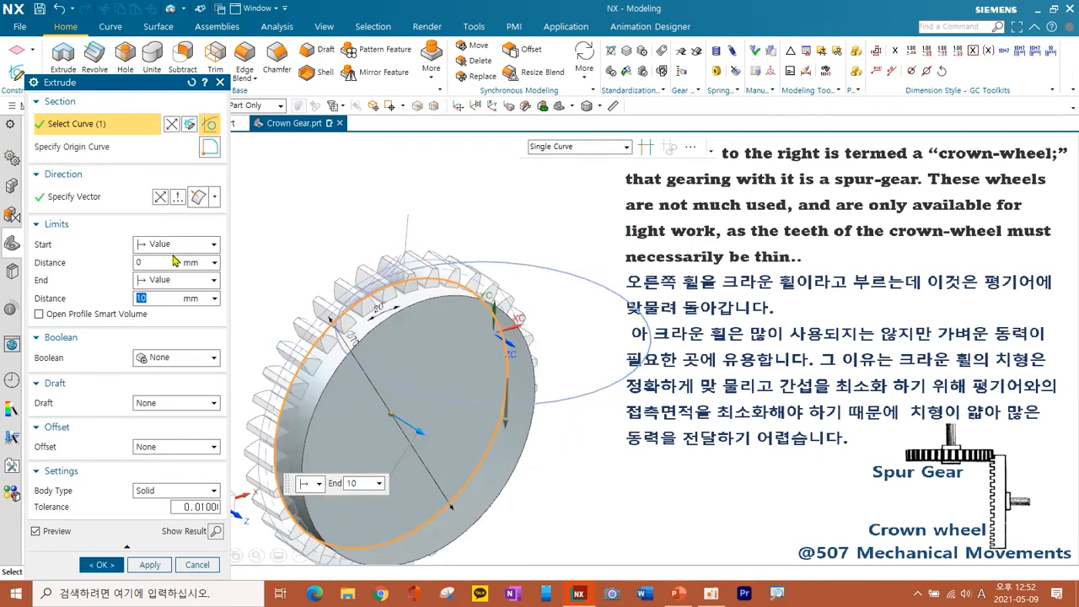
left_click(177, 245)
left_click(177, 272)
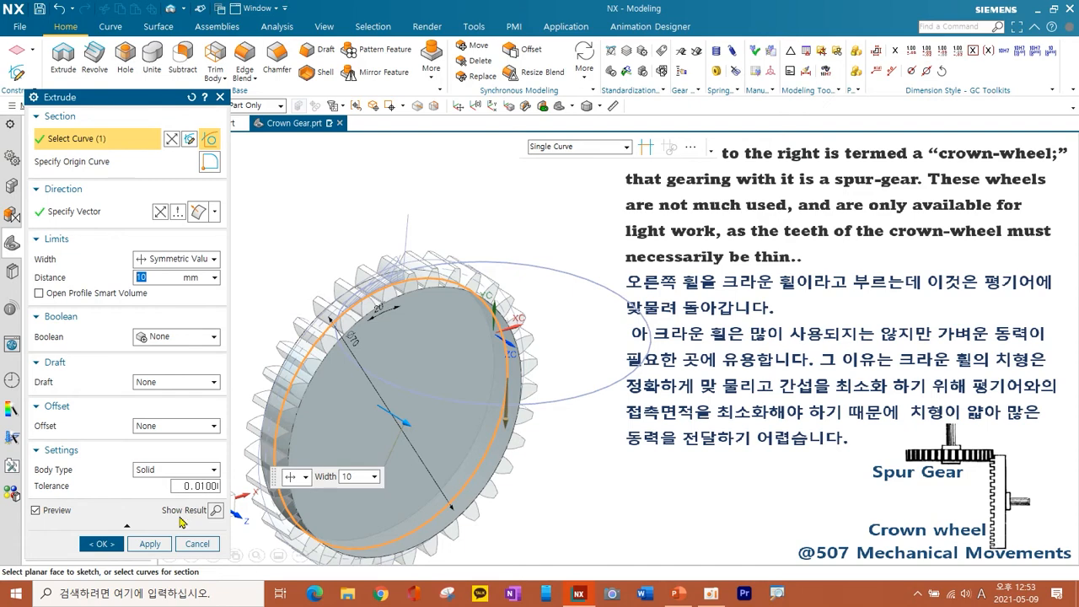
left_click(102, 545)
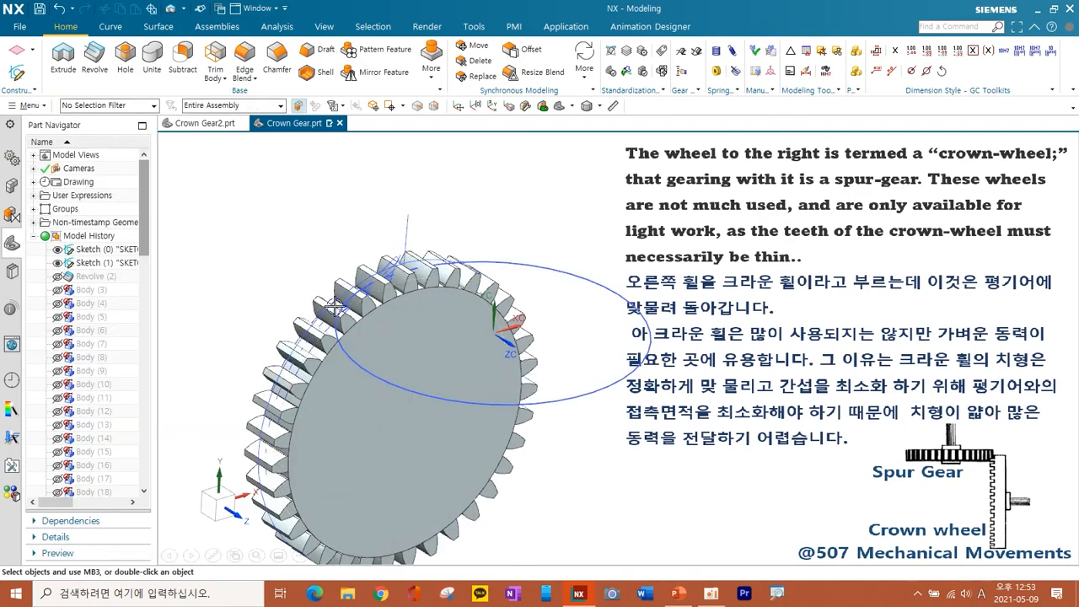
scroll(361, 310, "down", 2)
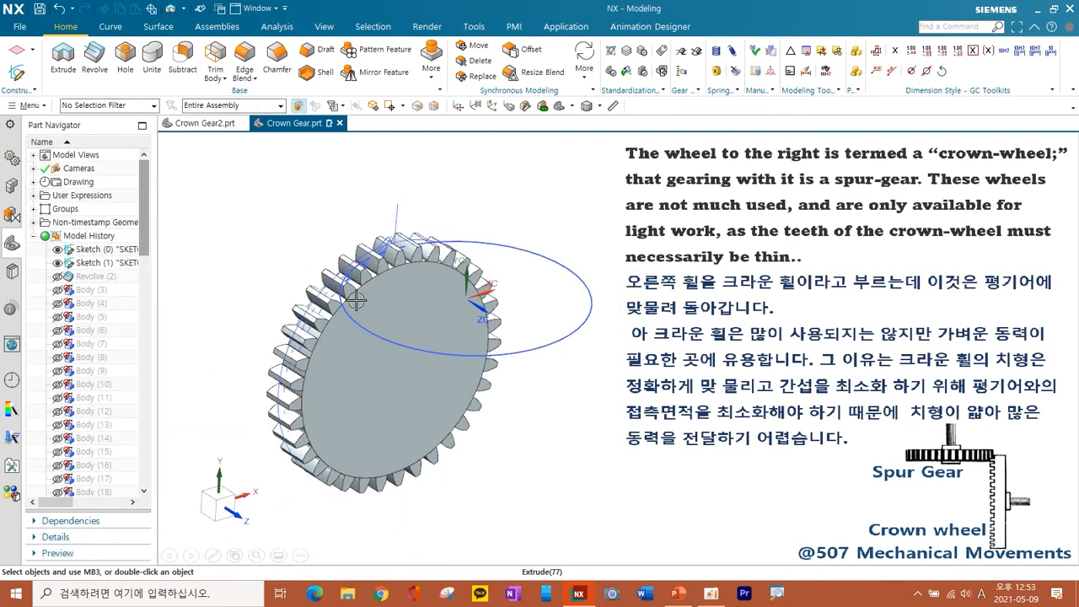
- Unite the spur gear disc with all of the surrounding teeth
left_click(151, 58)
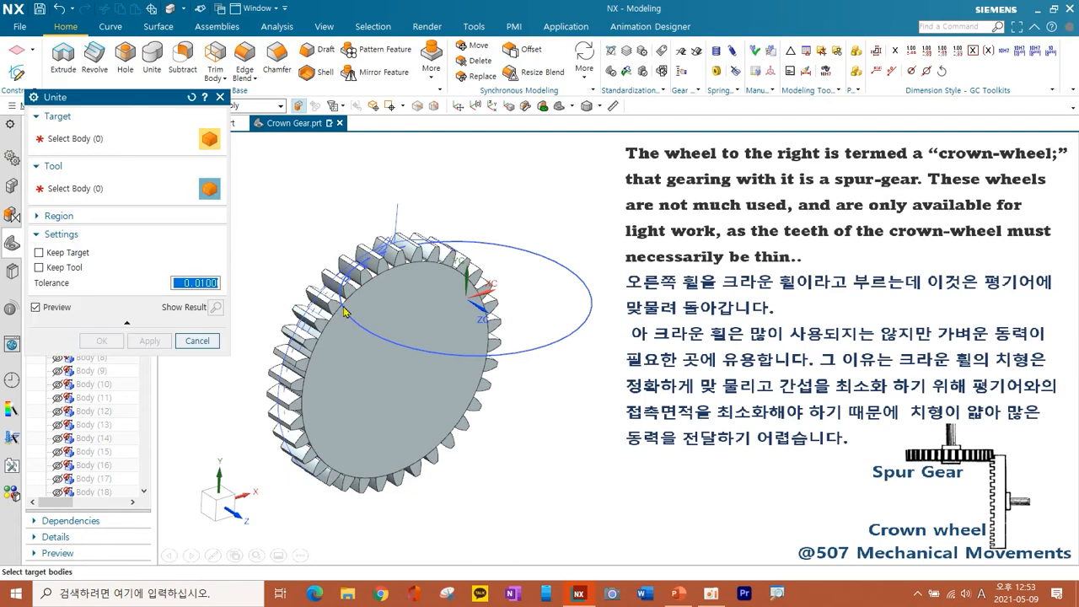
left_click(419, 298)
scroll(418, 293, "down", 2)
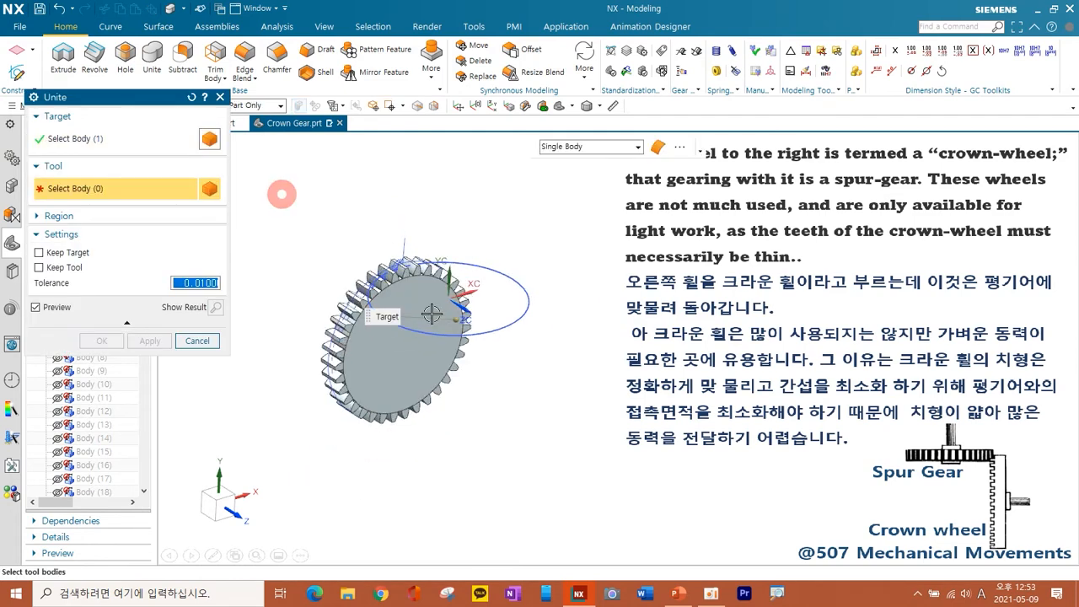
left_click_drag(281, 194, 501, 446)
left_click(101, 341)
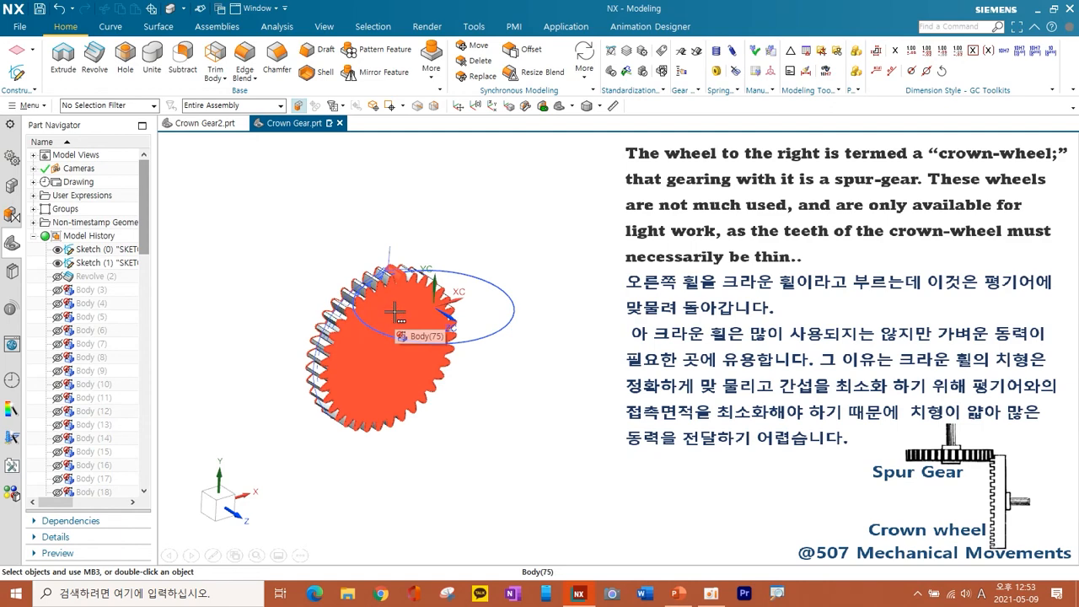
- Show the hidden crown gear body again alongside the spur gear
key("ctrl+shift+k")
left_click(475, 324)
middle_click(474, 324)
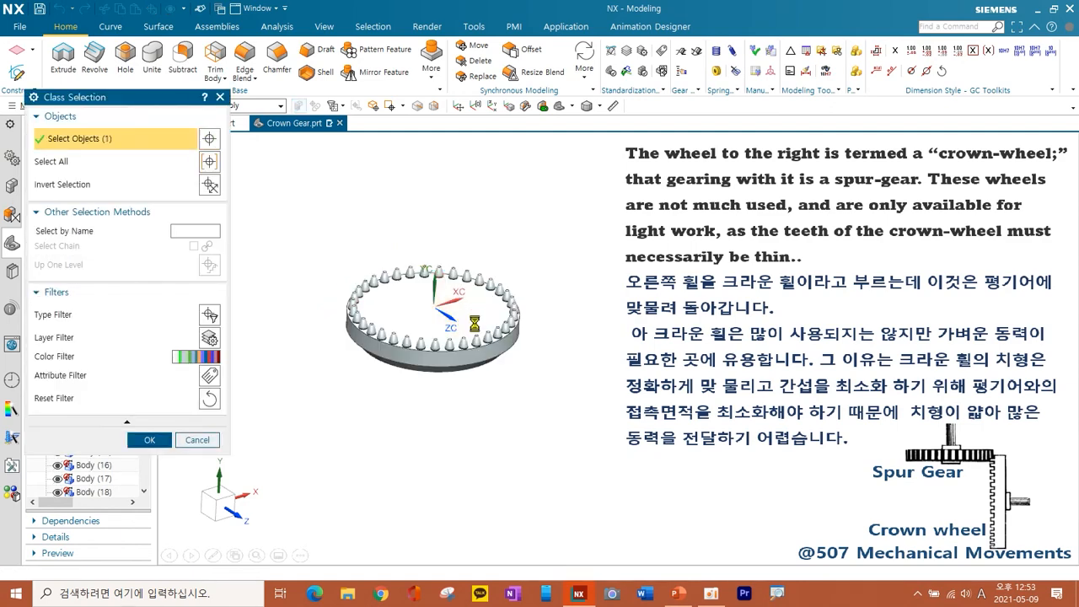
middle_click_drag(473, 352, 485, 382)
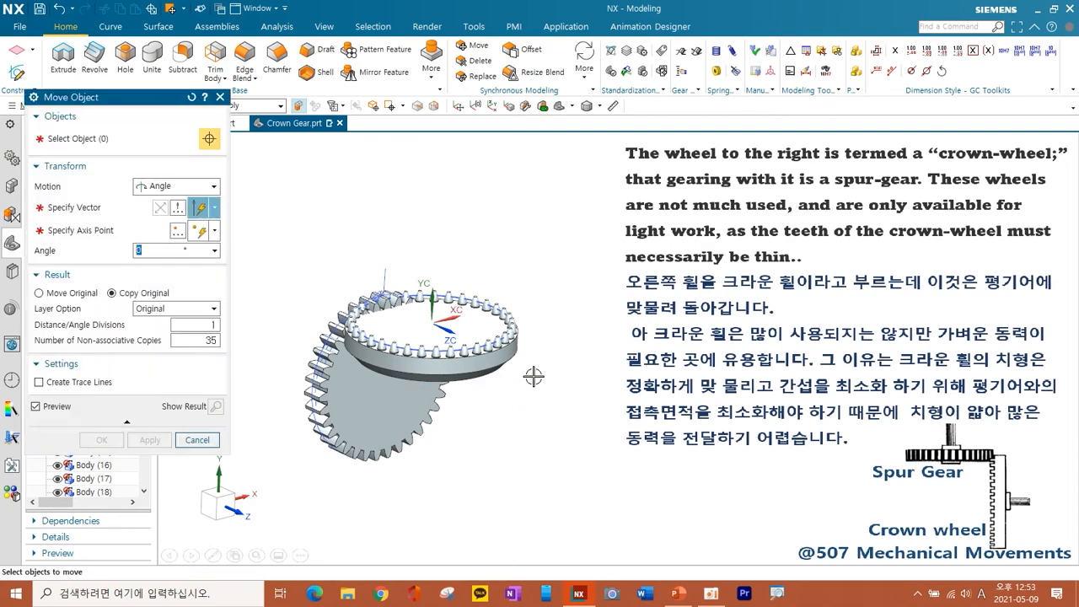
- Copy the crown gear body 70 mm along the negative Y direction with Move Object, using one non-associative copy
key("Escape")
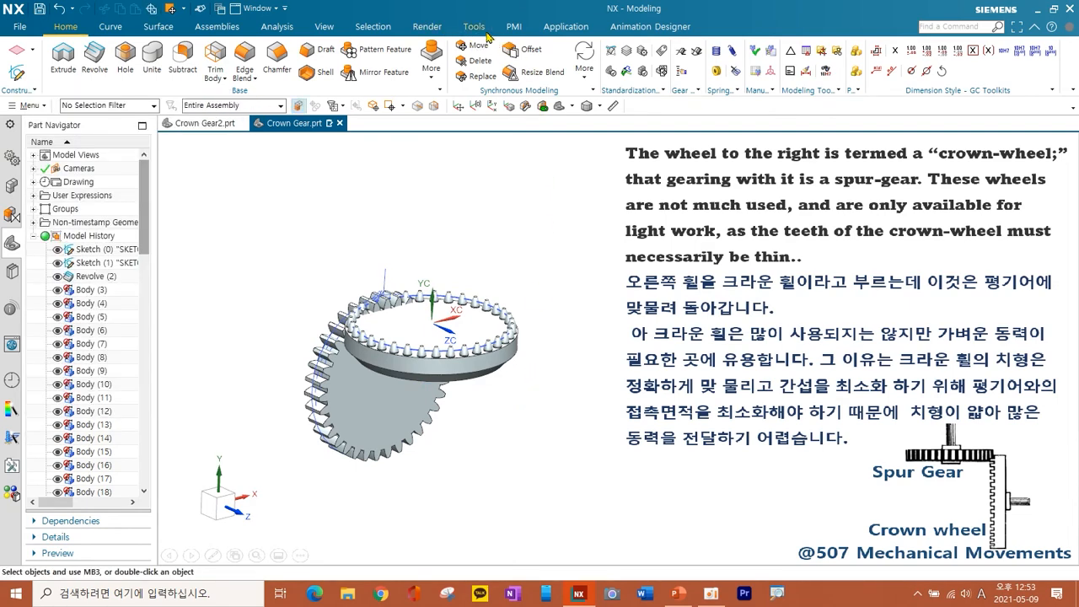
left_click(477, 30)
left_click(23, 56)
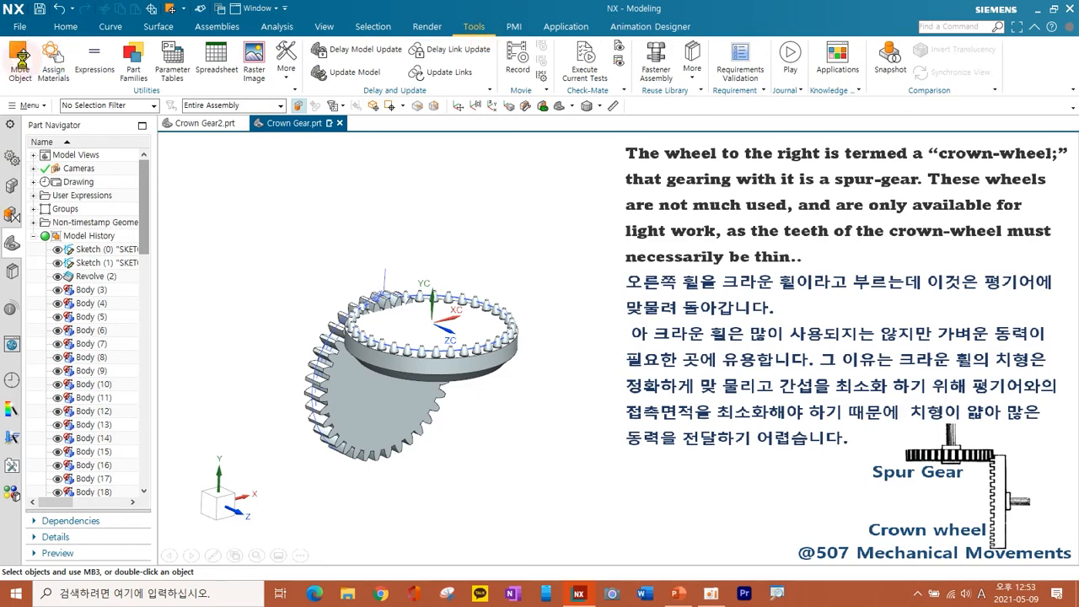
left_click(476, 328)
left_click(173, 188)
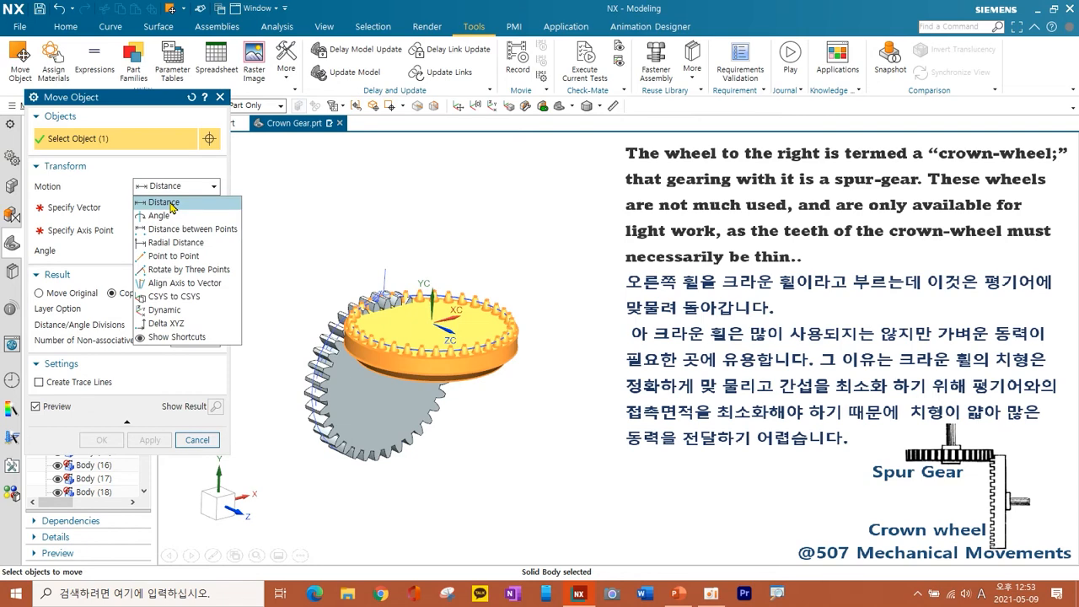
left_click(171, 207)
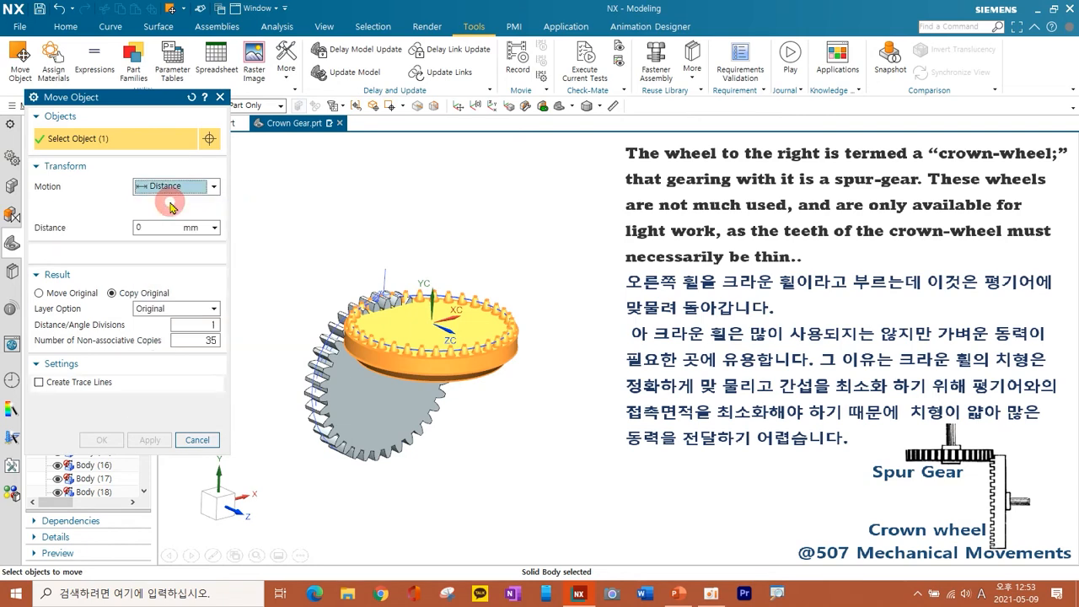
left_click(622, 386)
left_click_drag(191, 317, 227, 317)
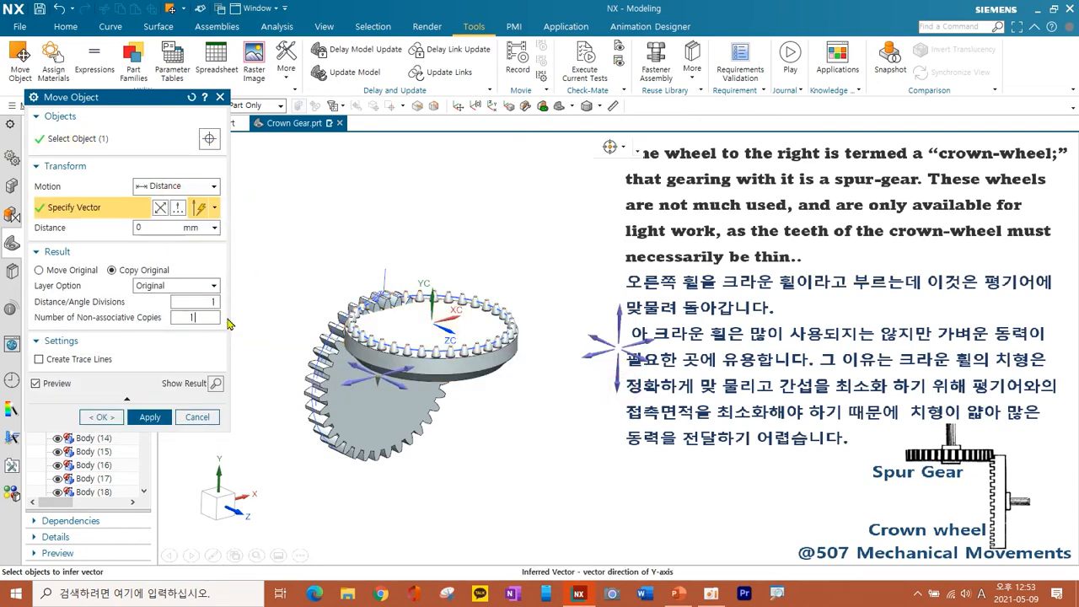
left_click(162, 228)
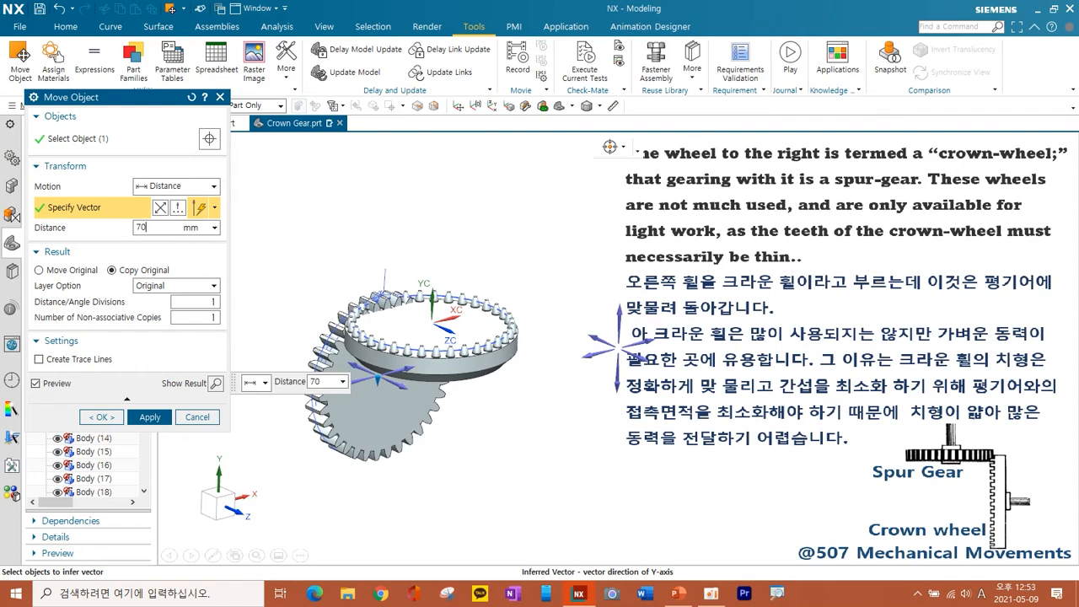
type("70")
key("Return")
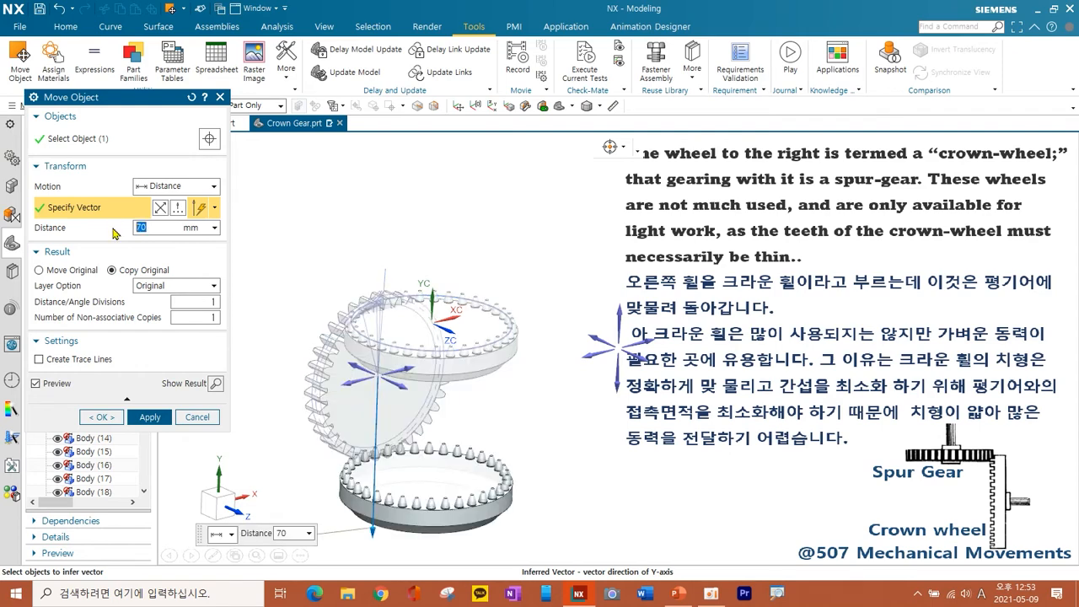
left_click(147, 418)
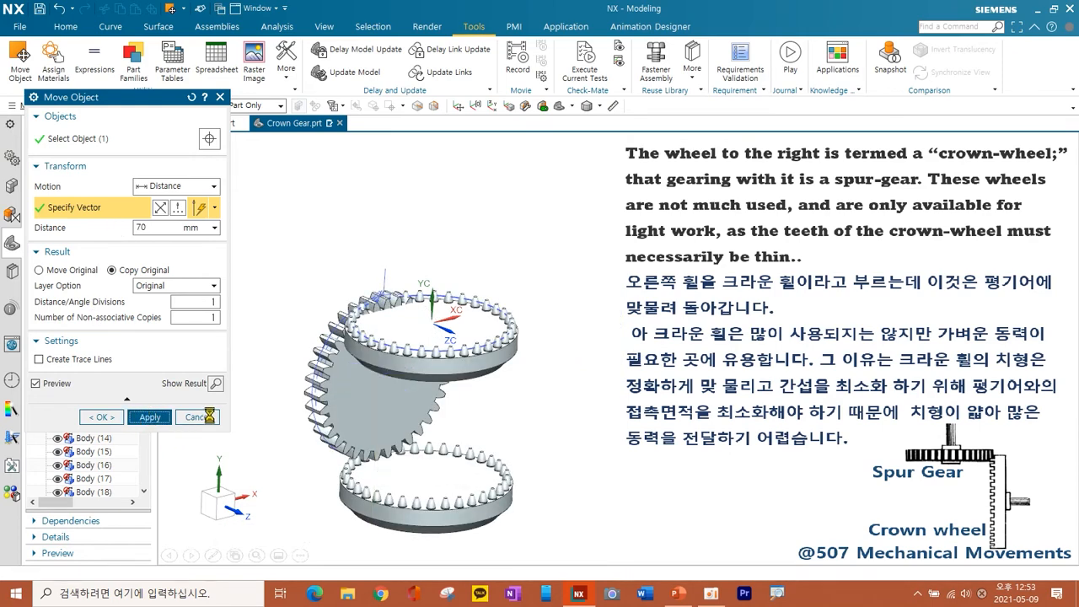
left_click(198, 417)
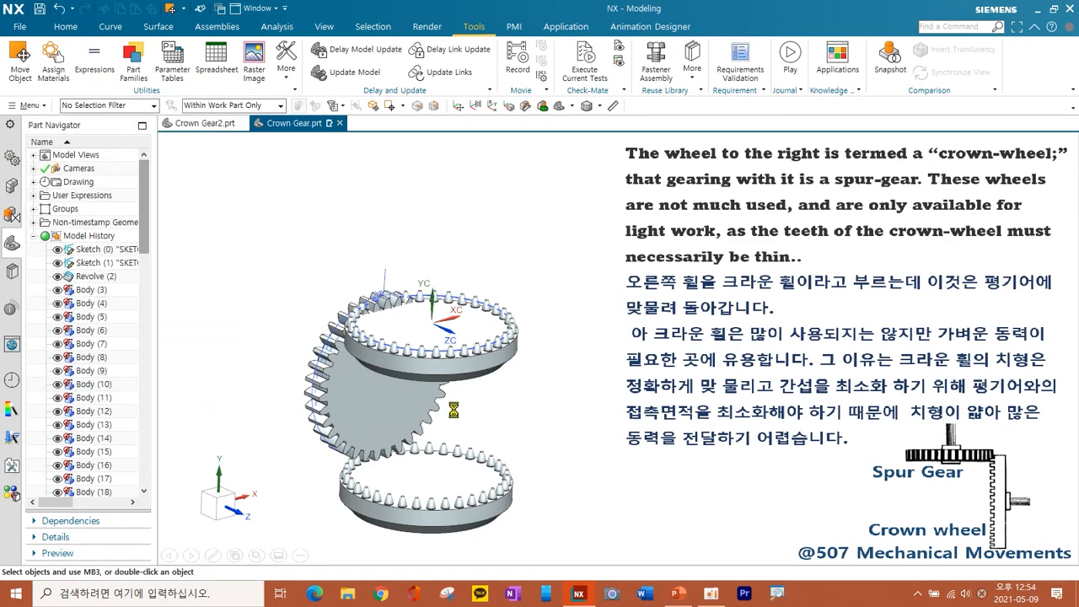
- Hide the original upper crown gear body
key("ctrl+b")
left_click(488, 330)
middle_click(470, 331)
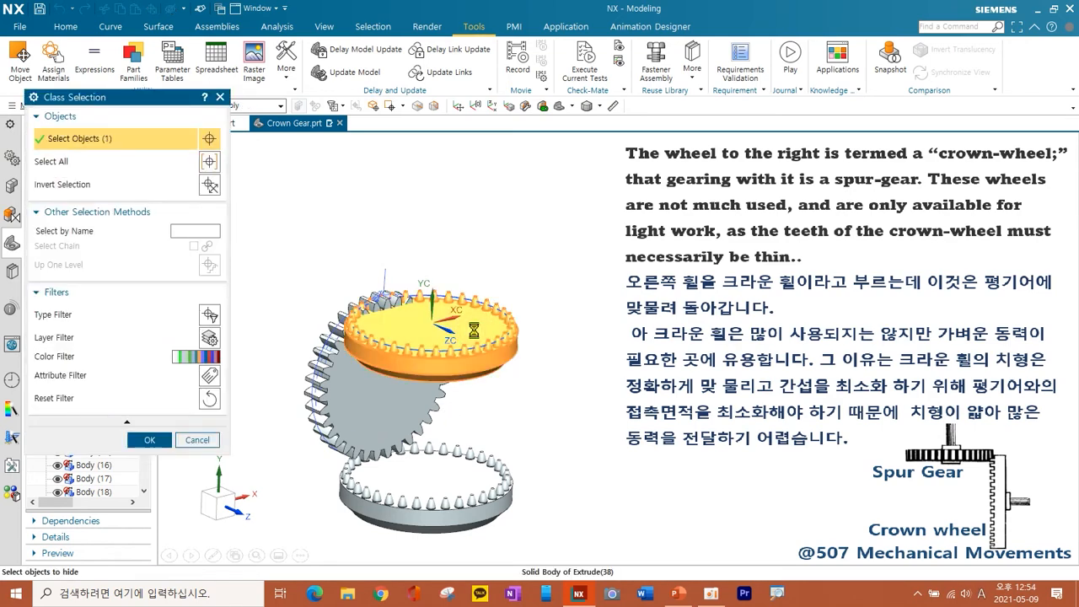
- Examine from the front how the spur gear teeth engage the copied crown gear's teeth
mouse_move(464, 353)
middle_mouse_down()
mouse_move(443, 357)
mouse_move(462, 340)
middle_mouse_up()
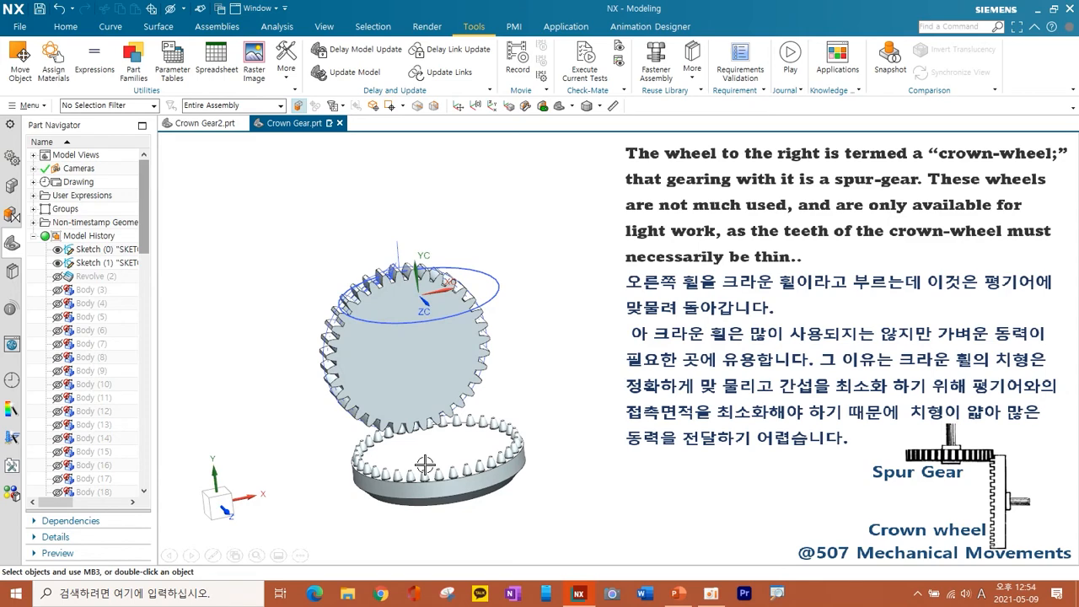
scroll(425, 465, "up", 5)
middle_click_drag(436, 417, 374, 363)
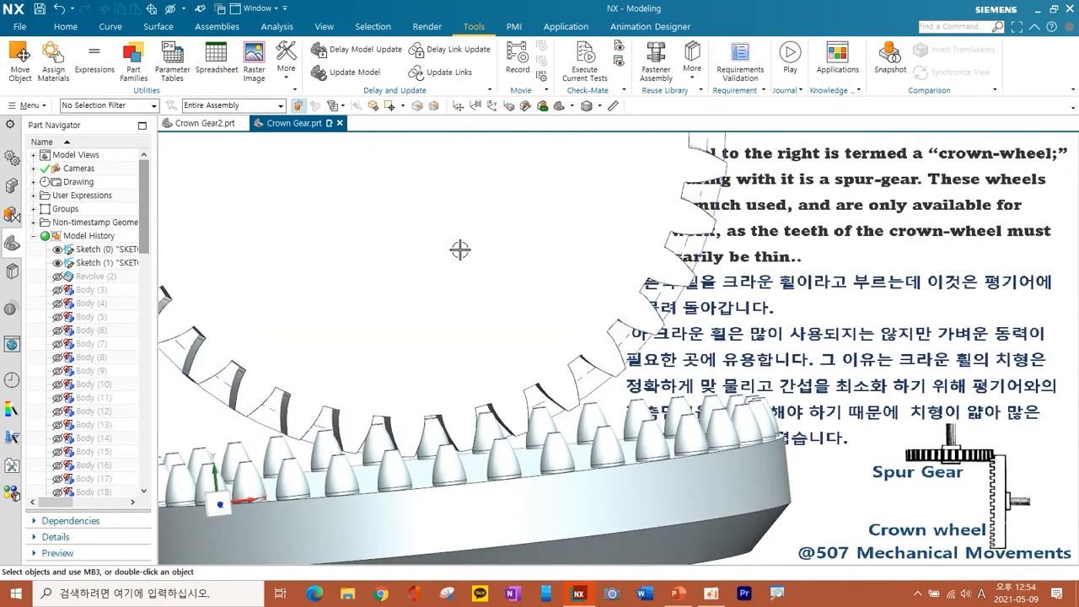
left_click(572, 106)
left_click(580, 118)
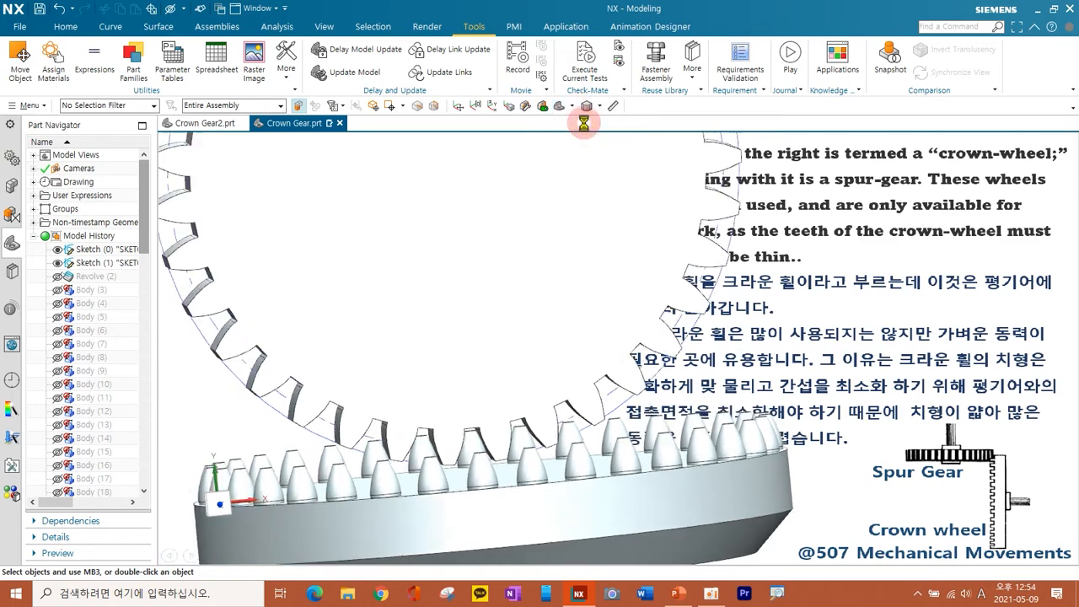
middle_click_drag(651, 499, 461, 416, "shift")
scroll(455, 512, "up", 6)
scroll(413, 342, "up", 2)
scroll(471, 316, "down", 7)
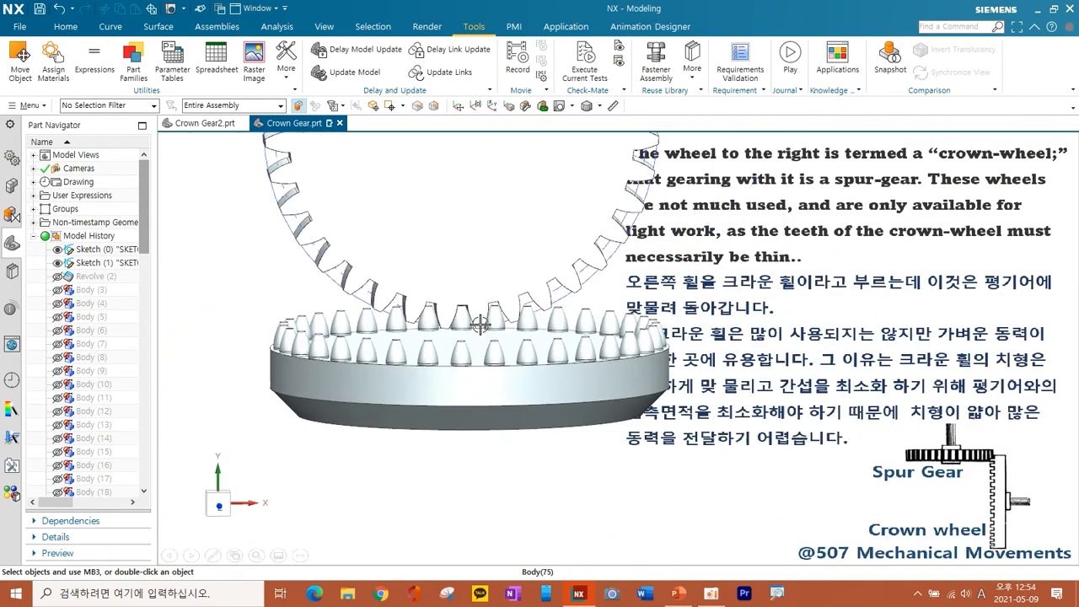
- Make the spur gear and crown gear bodies translucent through Edit Object Display
key("ctrl+j")
left_click(512, 410)
left_click(489, 233)
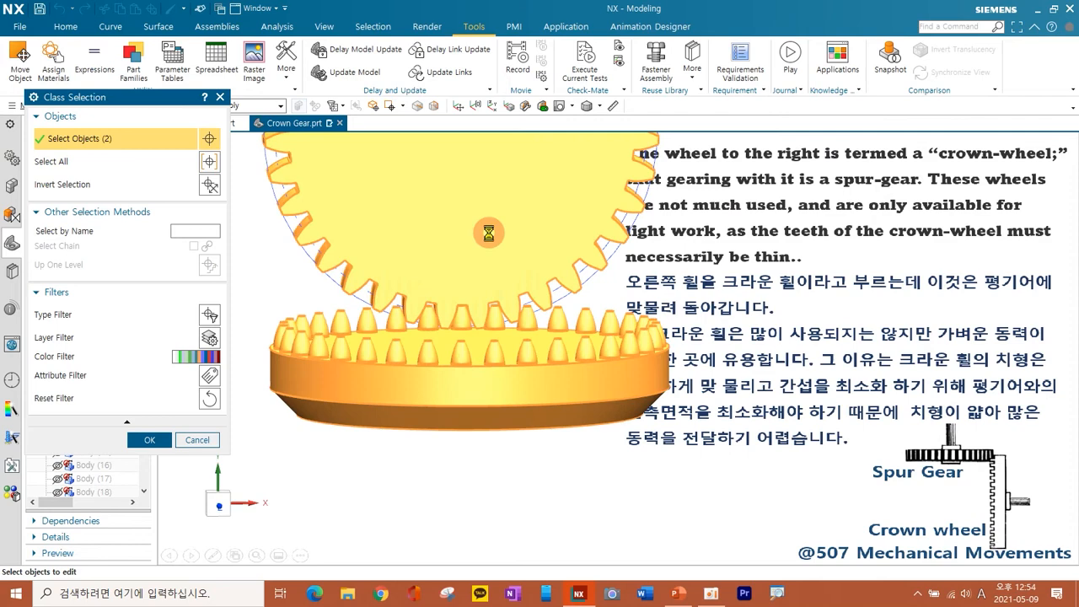
left_click(149, 440)
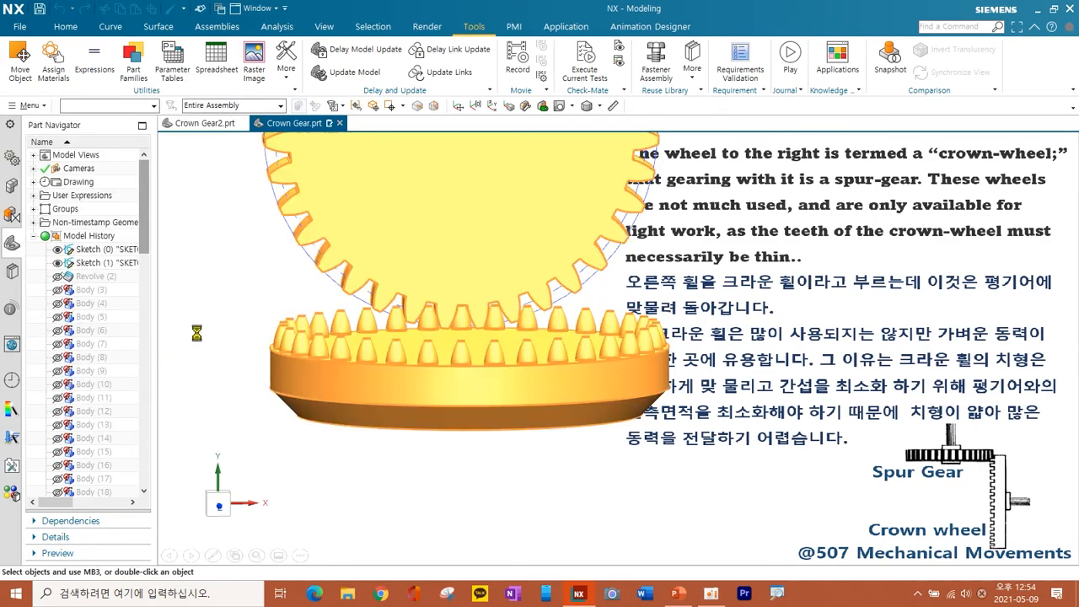
left_click_drag(123, 284, 112, 283)
left_click(100, 492)
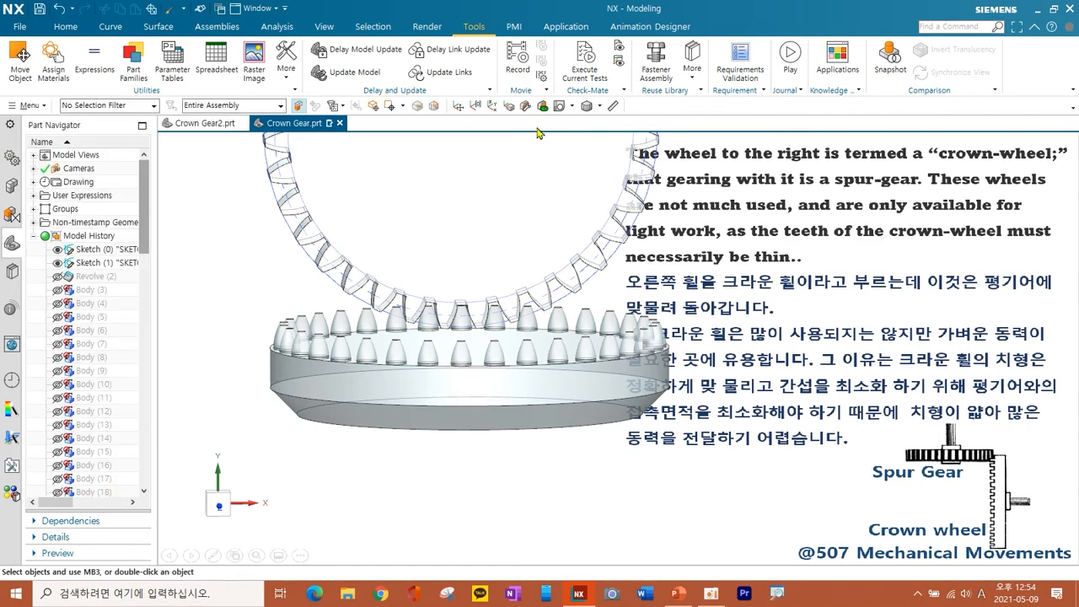
- Rotate the view 180 degrees about the Y axis and examine the tooth engagement perpendicular to the spur gear's face
left_click(558, 105)
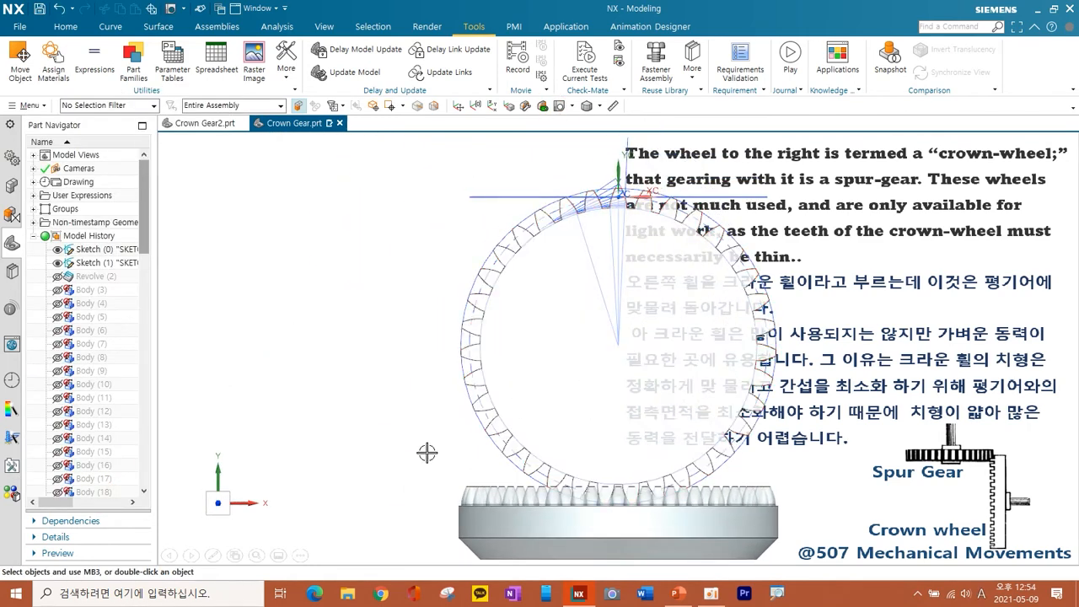
left_click(218, 474)
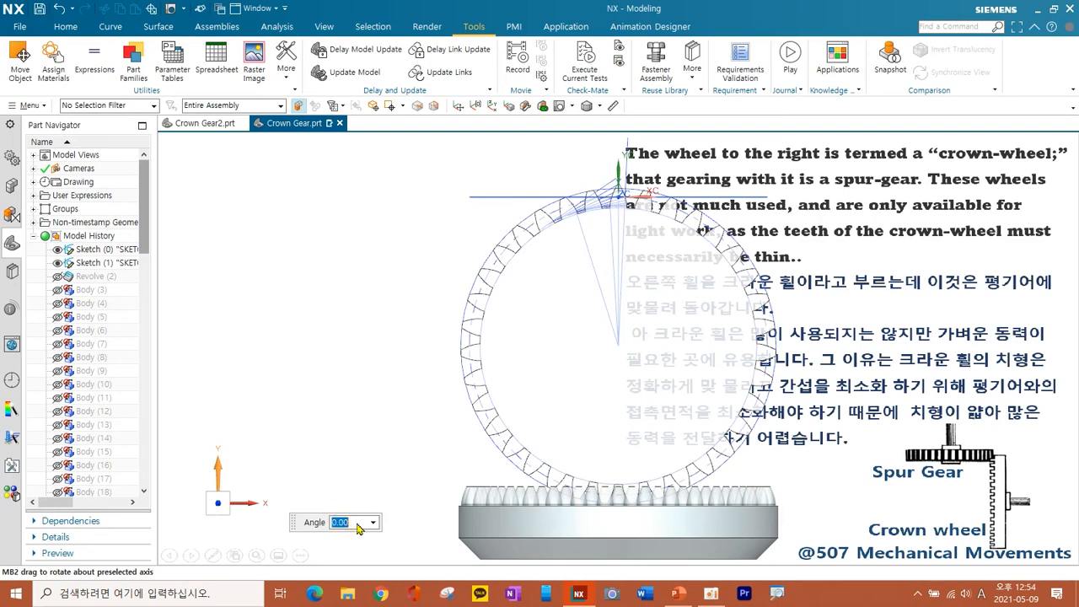
key("Return")
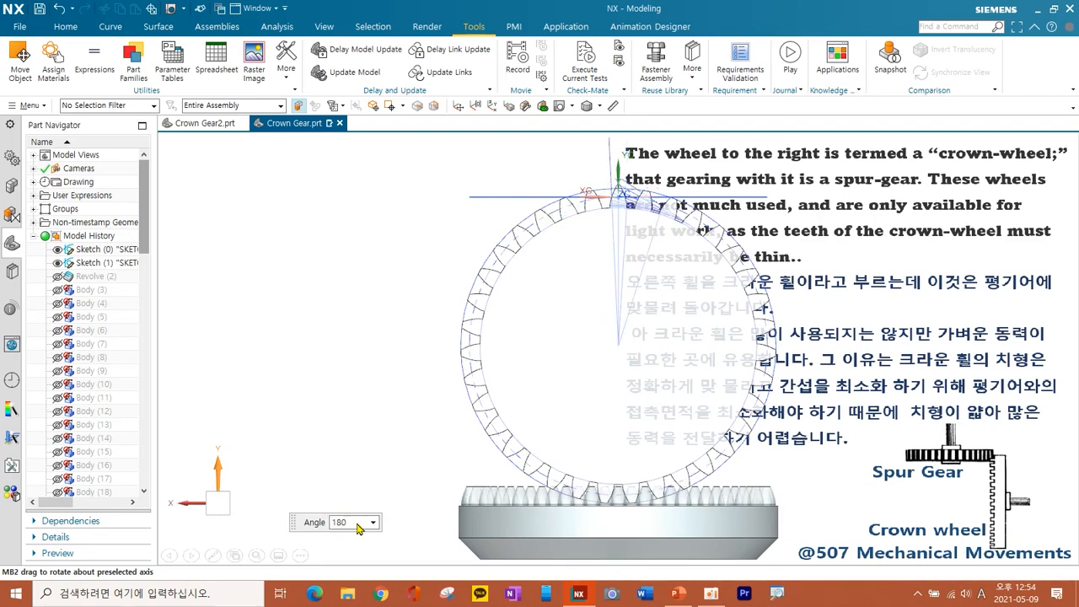
middle_click(356, 466)
middle_click_drag(564, 477, 400, 390, "shift")
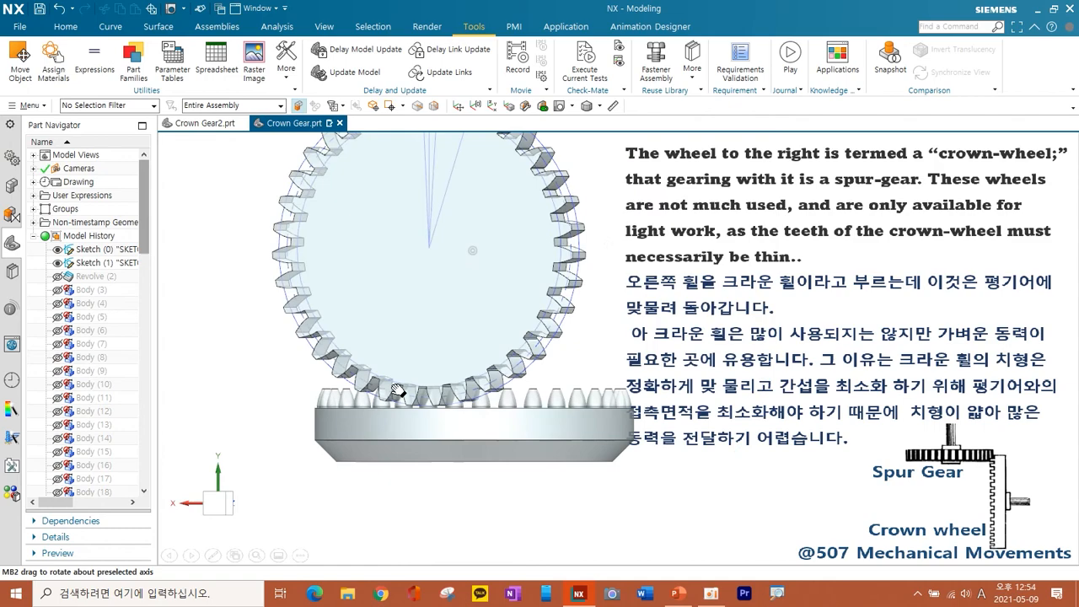
scroll(485, 428, "up", 5)
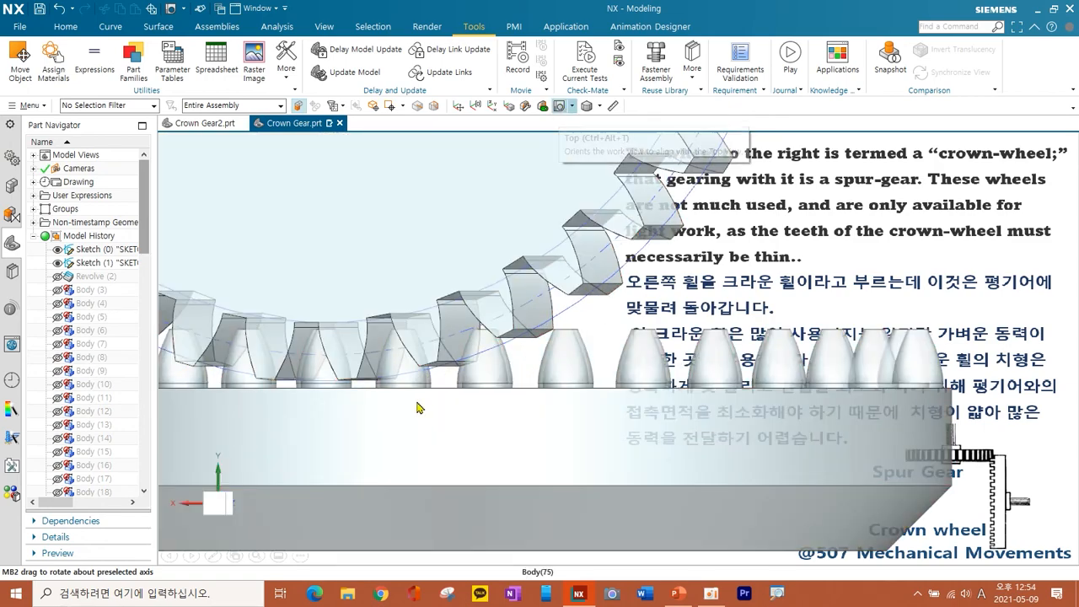
middle_click_drag(415, 403, 407, 404)
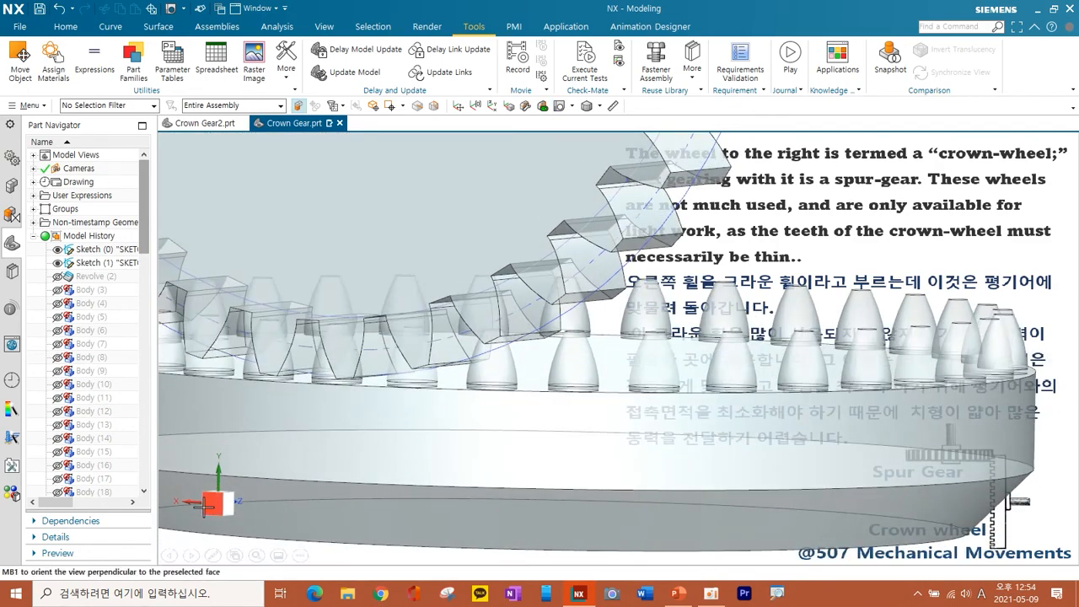
left_click(211, 509)
scroll(514, 359, "up", 3)
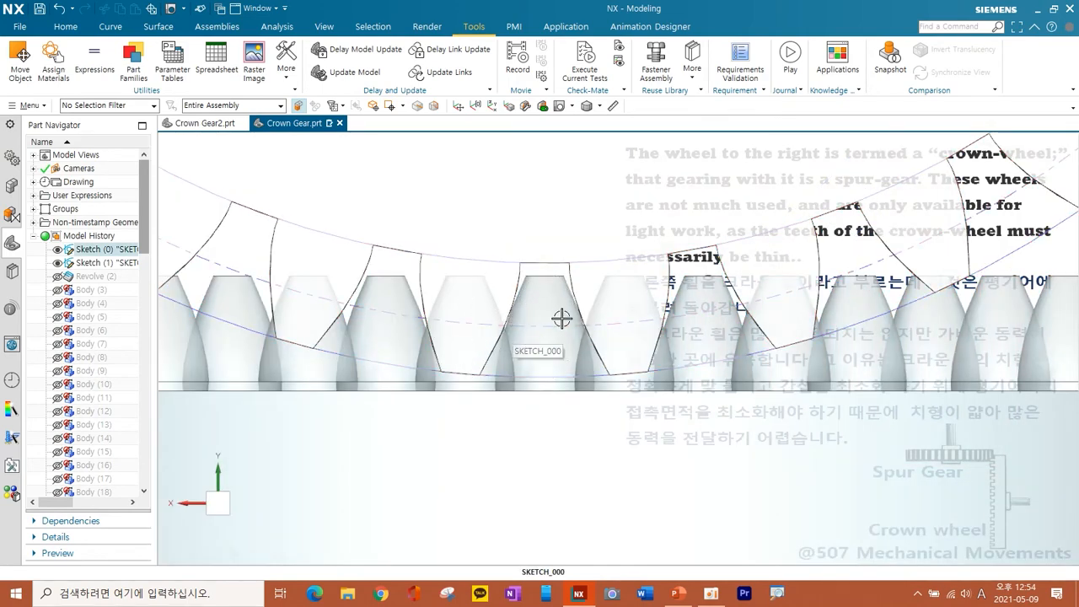
- Hide the two sketches and examine the meshing teeth of both gears up close
scroll(560, 324, "down", 5)
middle_click_drag(557, 337, 425, 384)
left_click(58, 250)
left_click(57, 262)
middle_click_drag(497, 382, 409, 368)
scroll(521, 399, "up", 3)
middle_click_drag(506, 385, 444, 452)
scroll(445, 453, "up", 5)
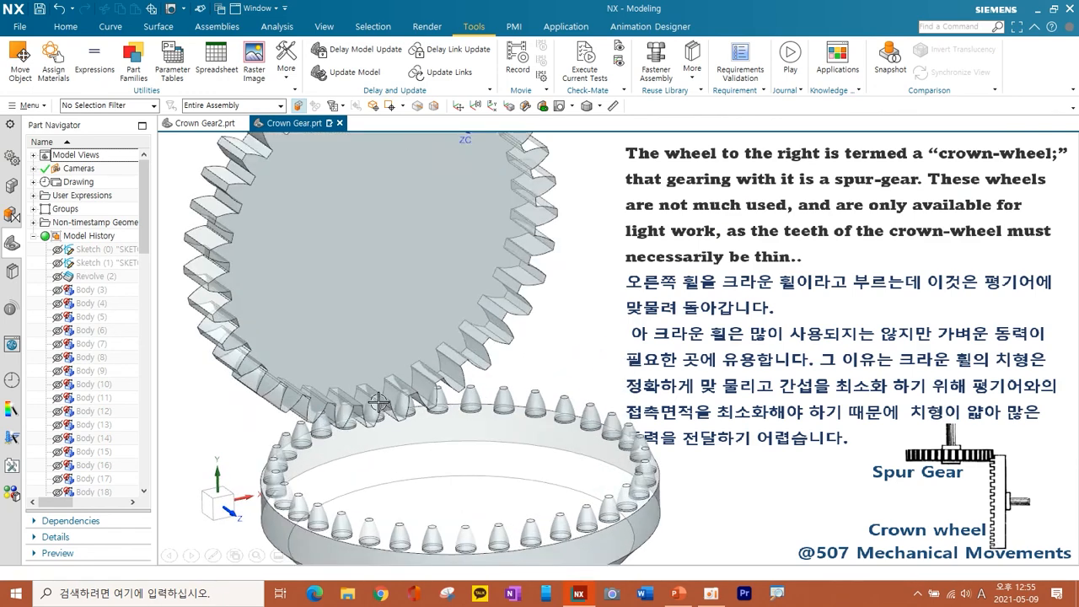
scroll(417, 406, "up", 4)
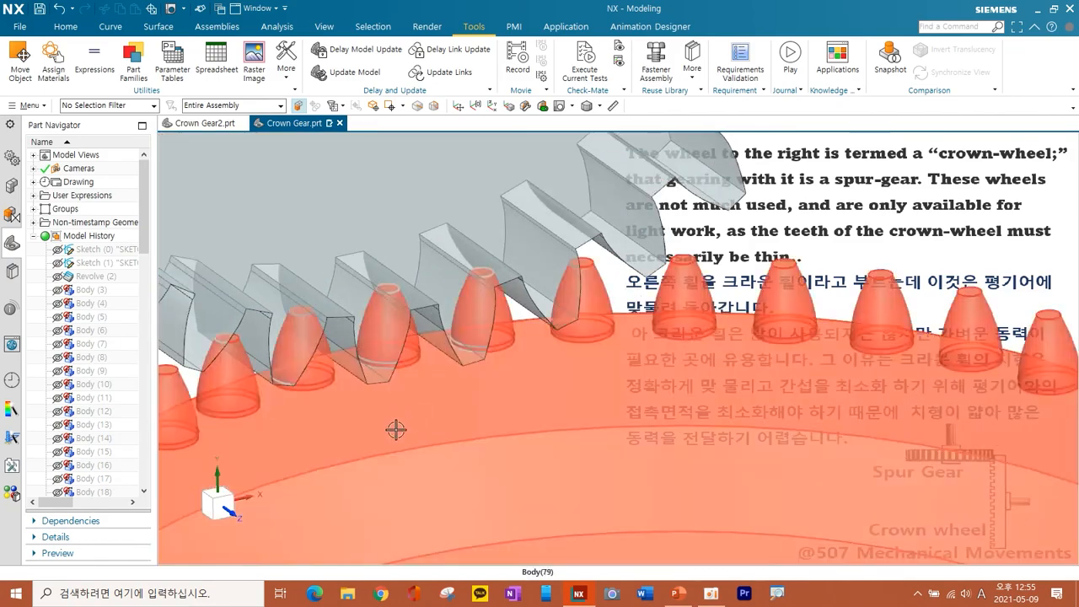